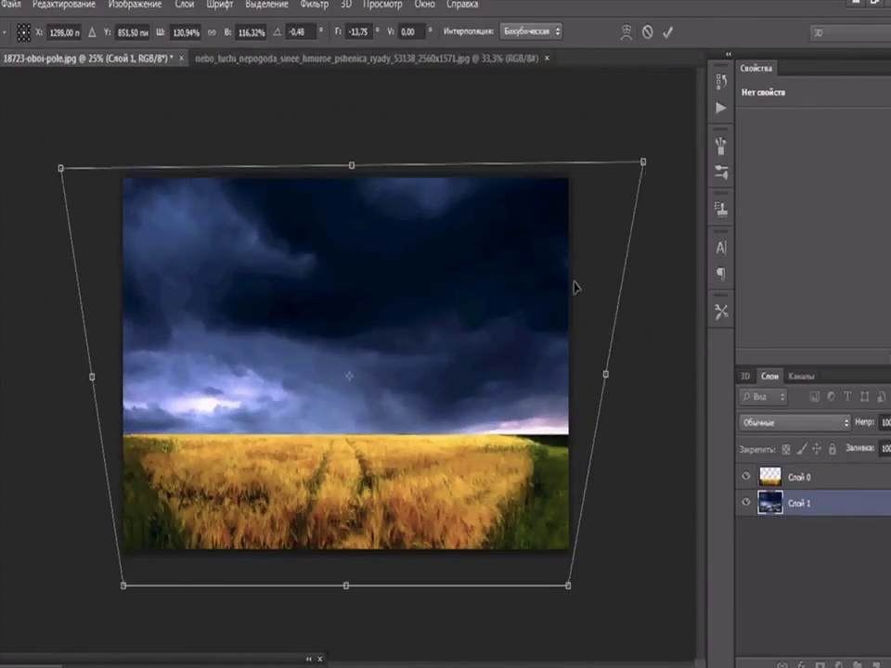
# Reshape the storm sky, set a small mask brush, warp the merged image and warm the wheat field.
pyautogui.moveTo(575, 287); pyautogui.dragTo(480, 304)
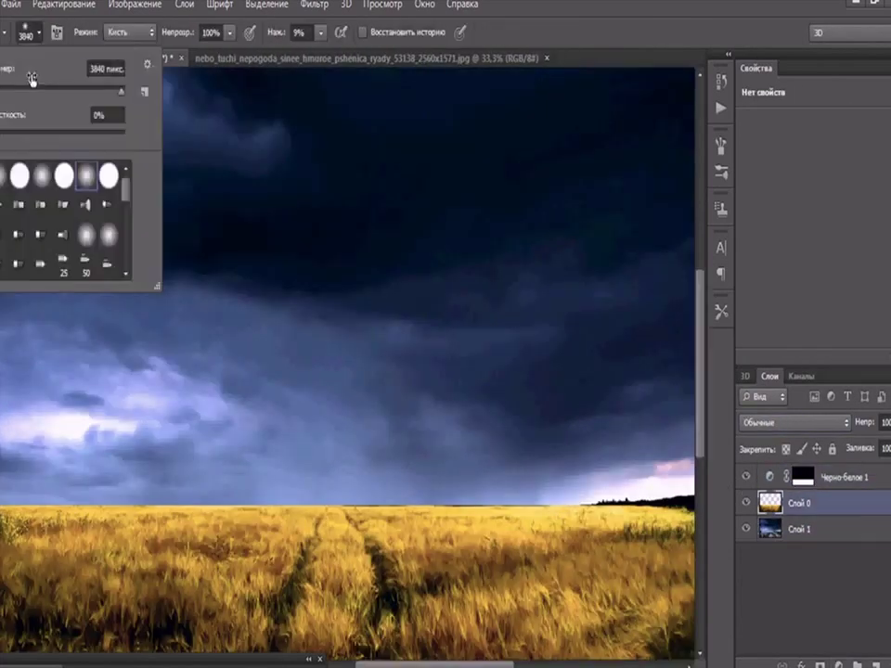
pyautogui.moveTo(31, 80); pyautogui.dragTo(4, 80)
pyautogui.click(401, 507)
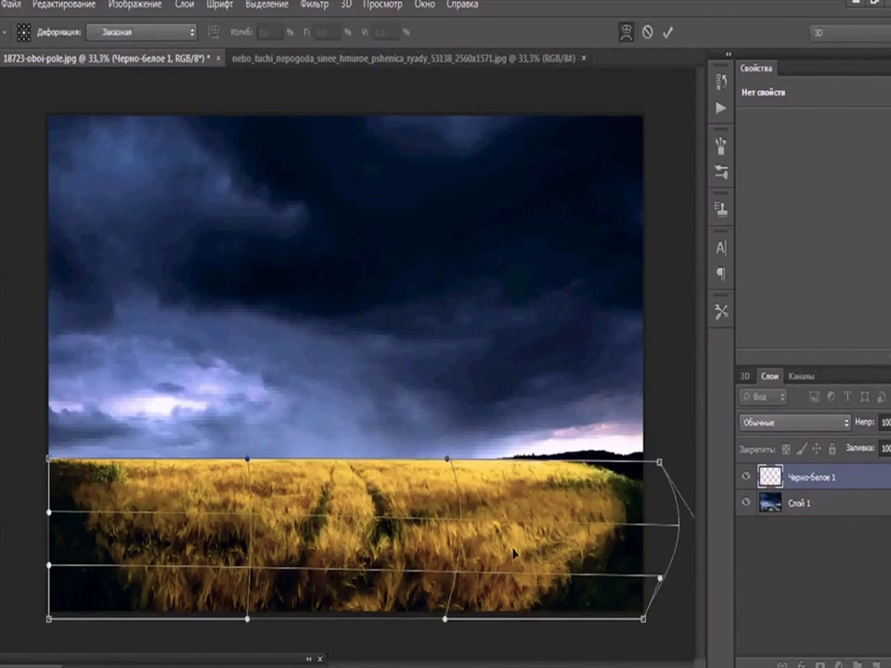
pyautogui.moveTo(514, 555); pyautogui.dragTo(630, 578)
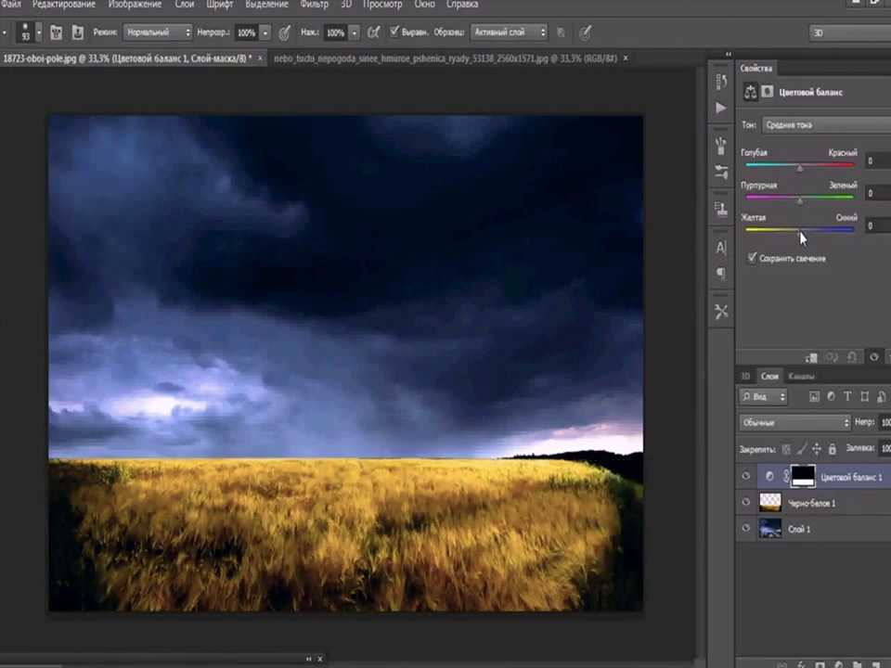
pyautogui.moveTo(798, 181); pyautogui.dragTo(810, 181)
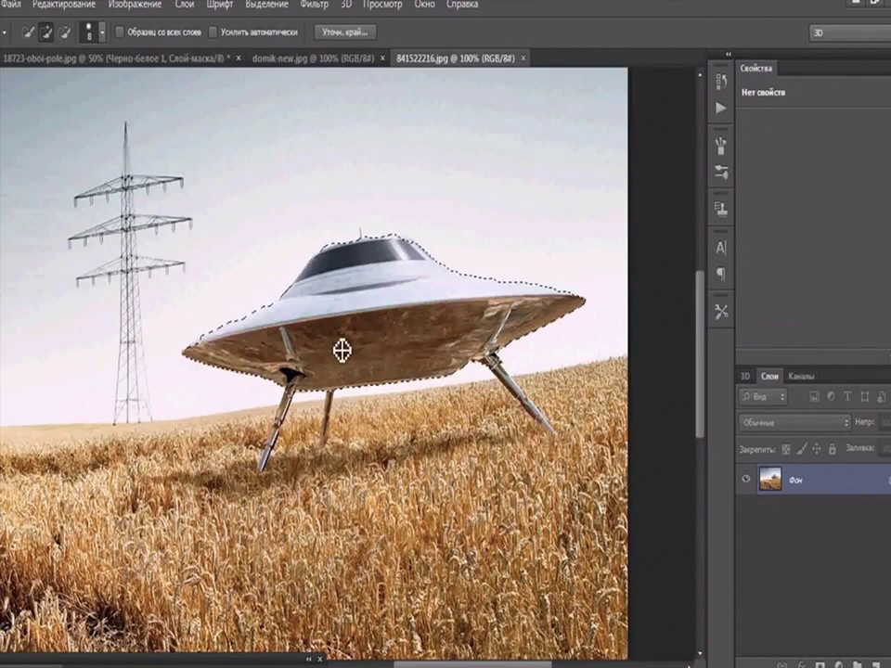
# Deselect the UFO and switch to the edge-snapping lasso.
pyautogui.hotkey('ctrl', 'd')
pyautogui.press('l')
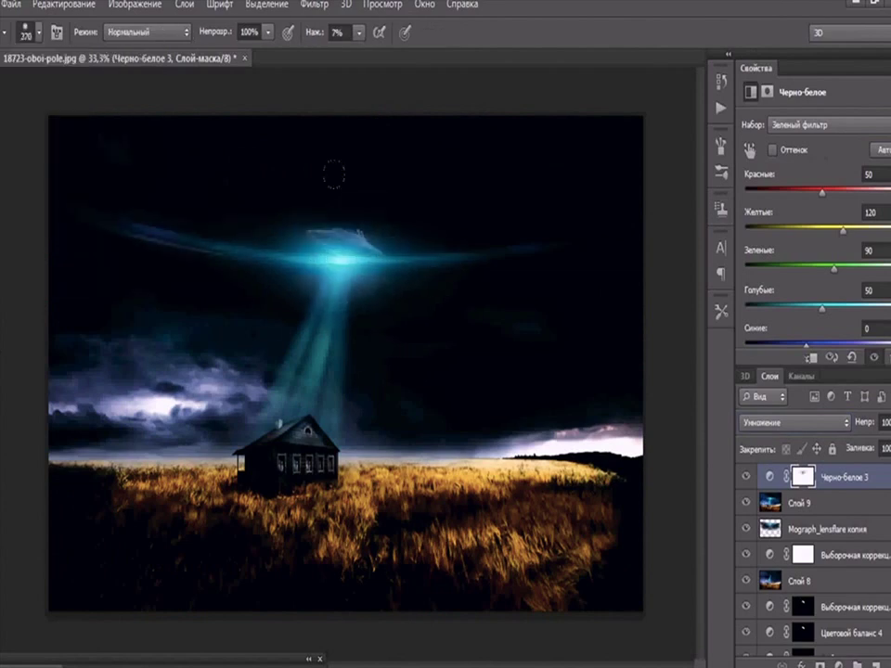
# Hide the darkening Black & White adjustment layer.
pyautogui.click(746, 476)
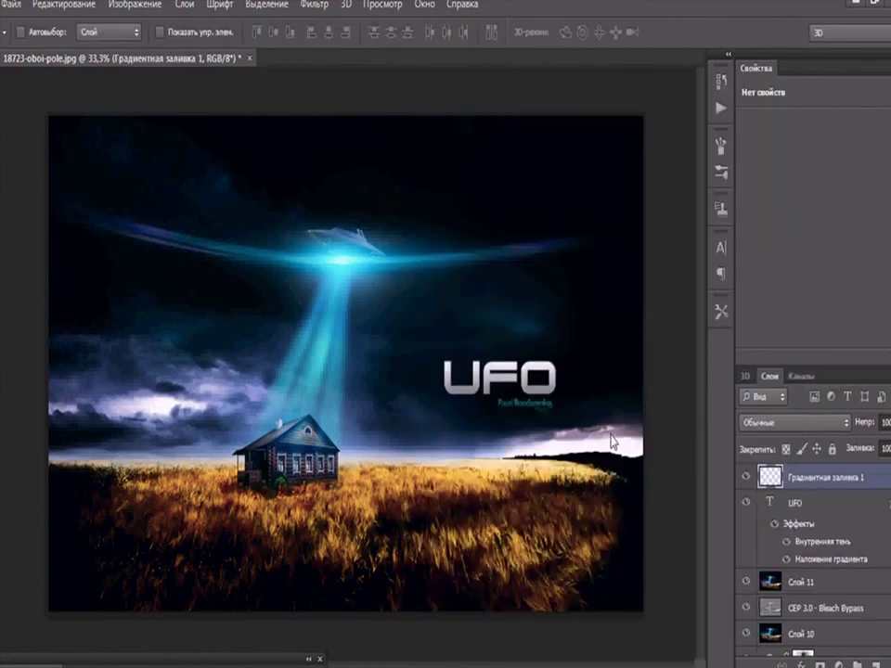
# Move the credit line below the UFO title, blend the texture in Soft Light, and crop the merged scene.
pyautogui.moveTo(409, 390); pyautogui.dragTo(534, 412)
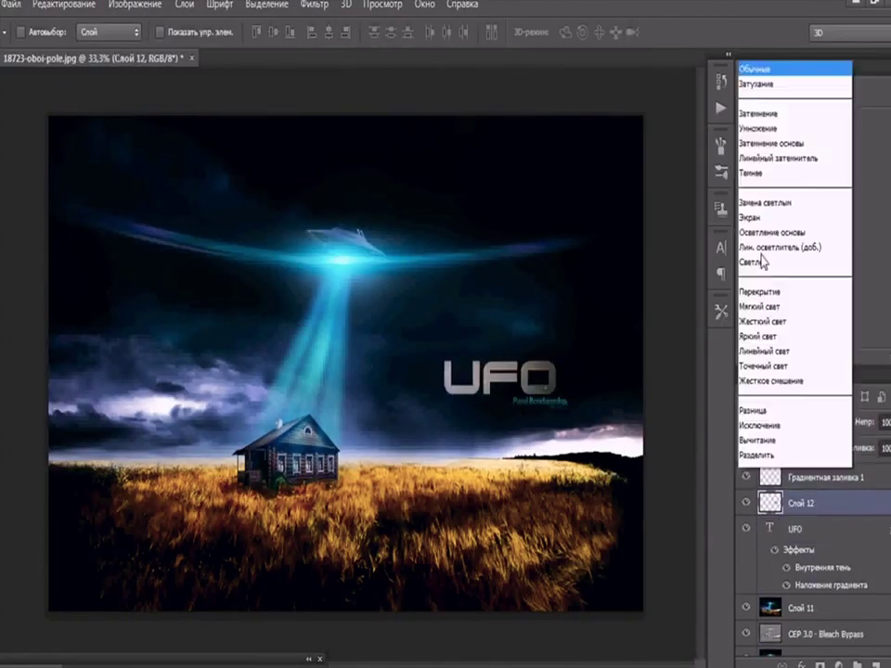
pyautogui.click(777, 306)
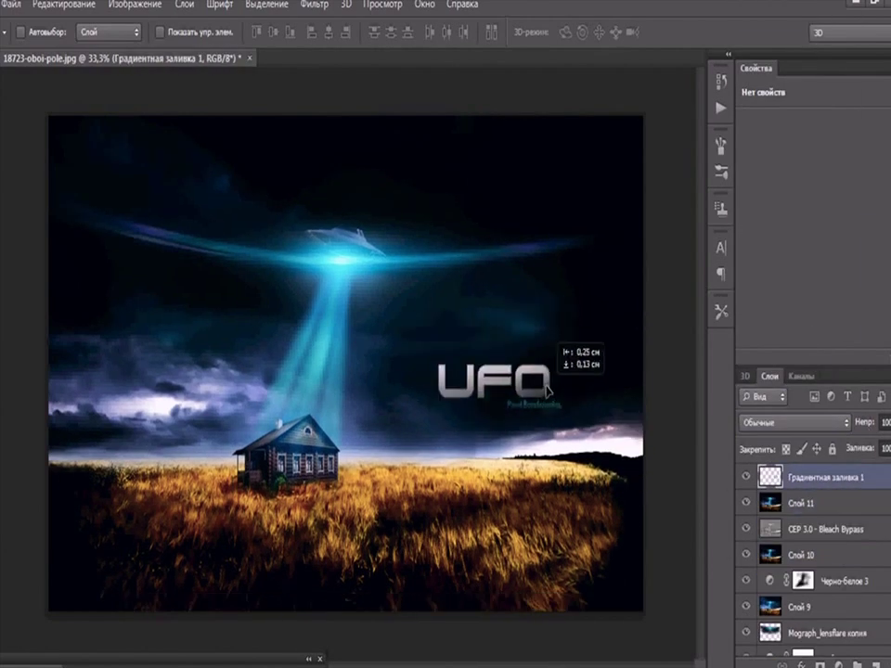
pyautogui.click(796, 506)
pyautogui.press('c')
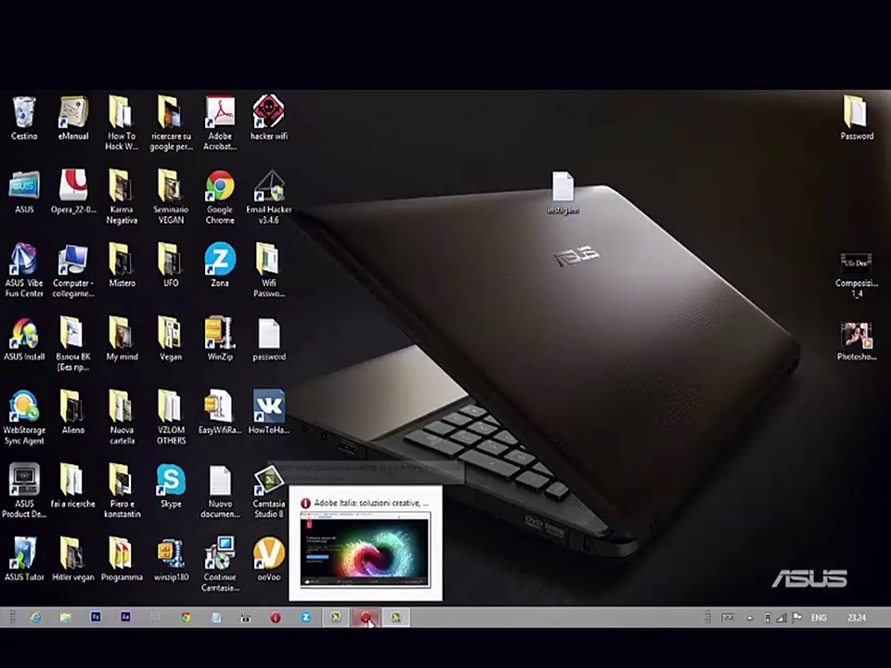
# Restore the Opera window showing the Adobe Italia page from the taskbar.
pyautogui.click(369, 620)
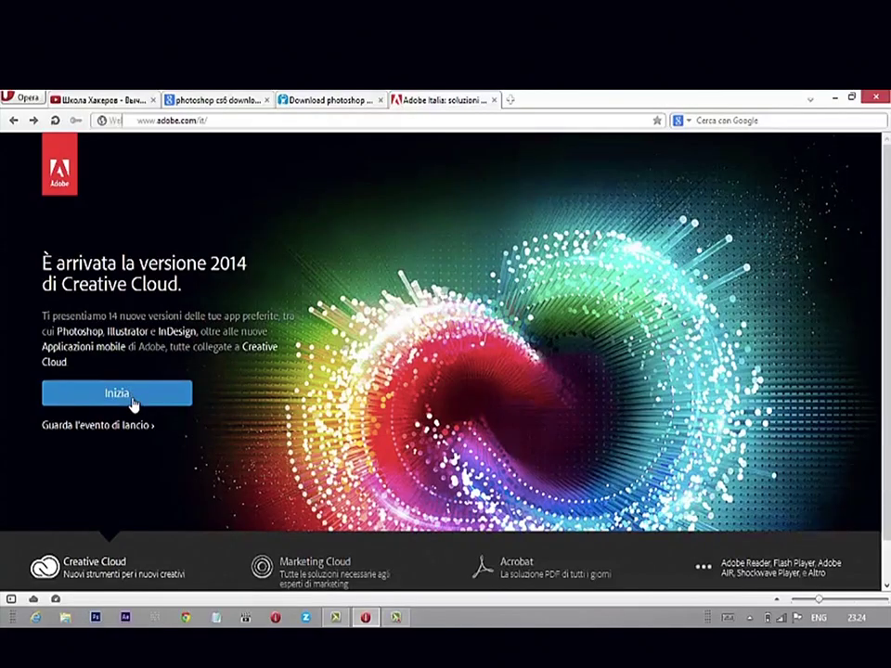
# Follow the Inizia link to the Creative Cloud plans page.
pyautogui.click(131, 398)
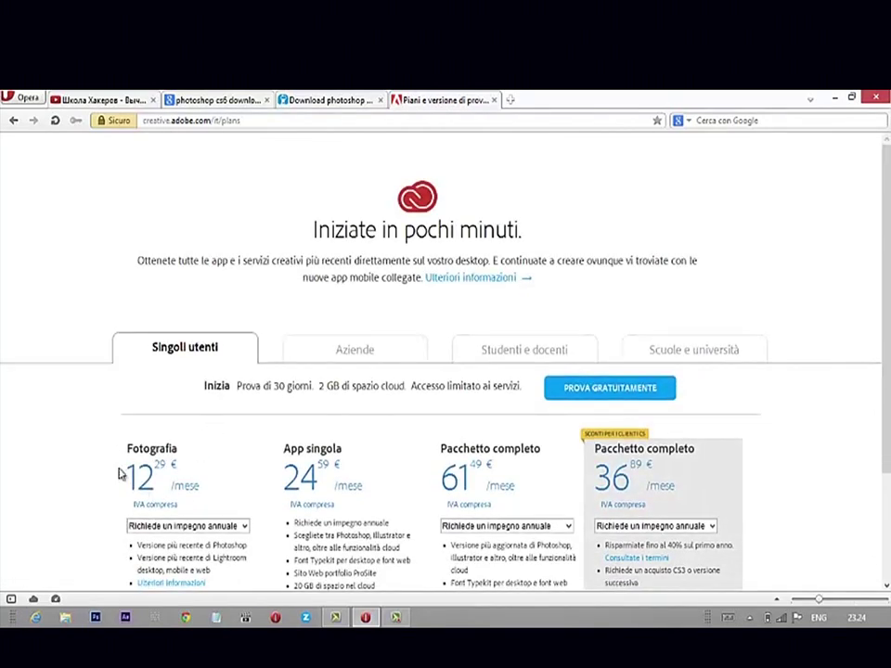
# Scroll down the plans page and start the PROVA GRATUITAMENTE free 30-day trial.
pyautogui.scroll(-3, 134, 464)
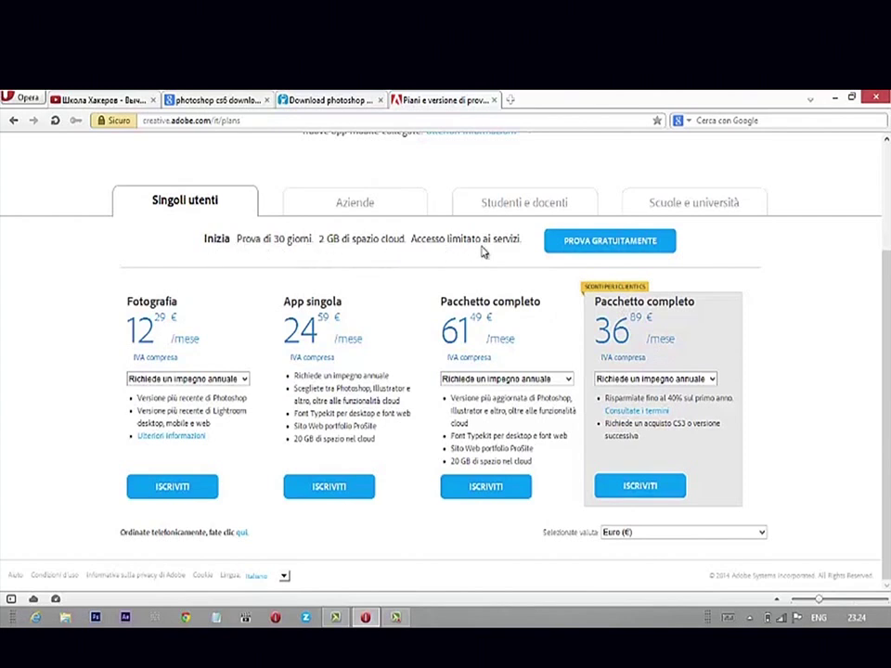
pyautogui.click(576, 249)
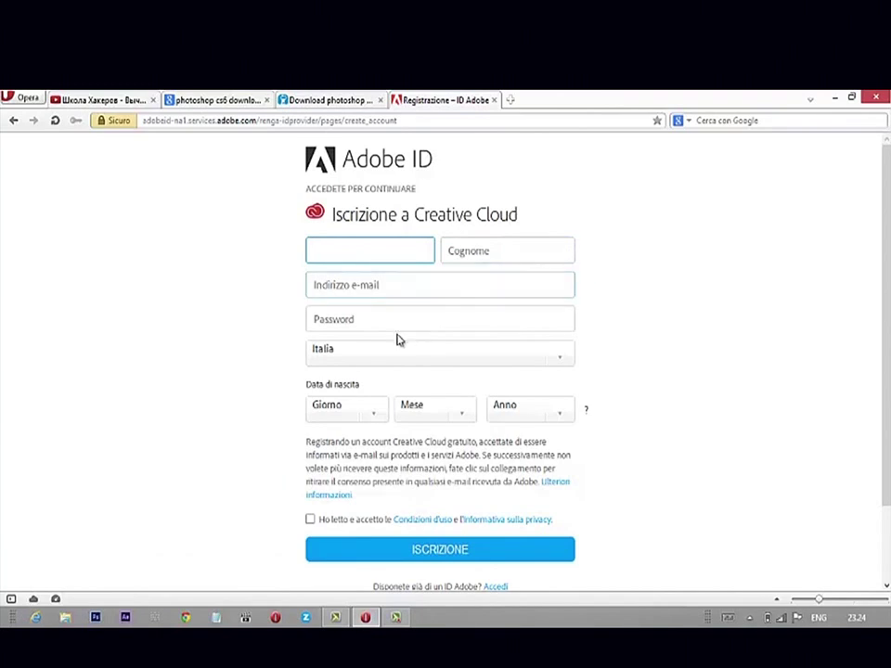
# Scroll down the Adobe ID registration form.
pyautogui.scroll(-1, 396, 340)
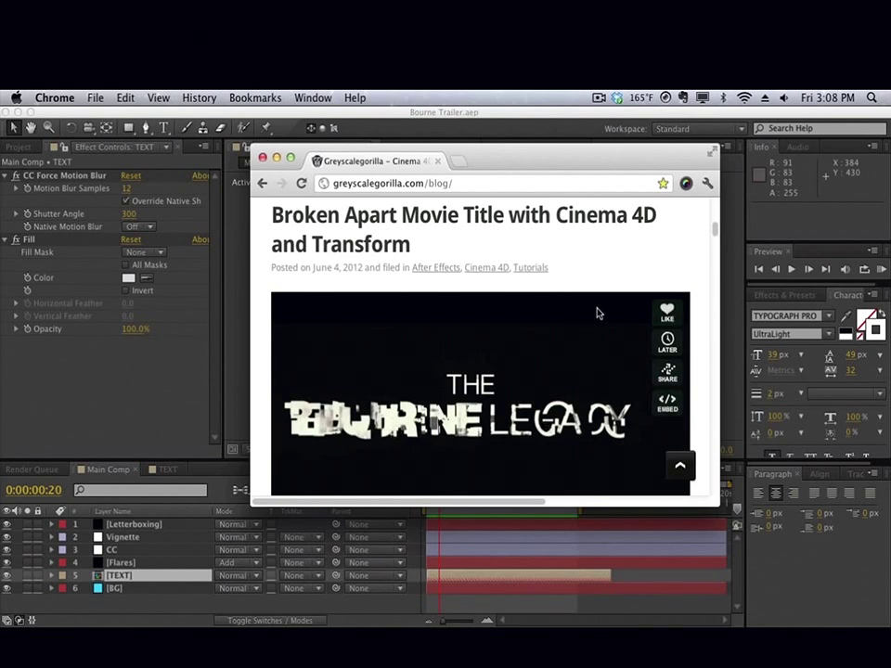
# Scroll the blog post down to the BOURNE GORILLA example video.
pyautogui.scroll(-3, 446, 365)
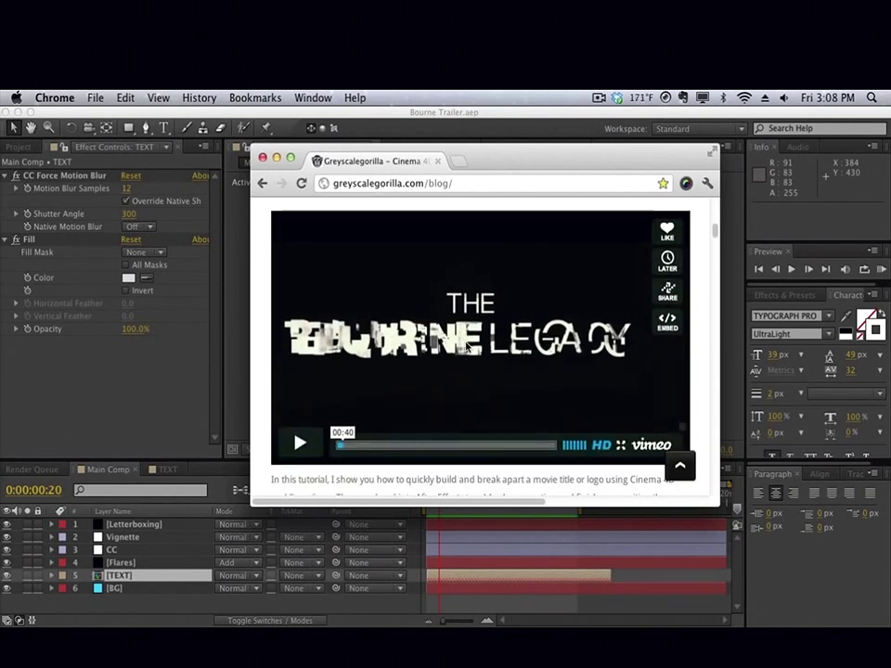
pyautogui.scroll(-1, 468, 350)
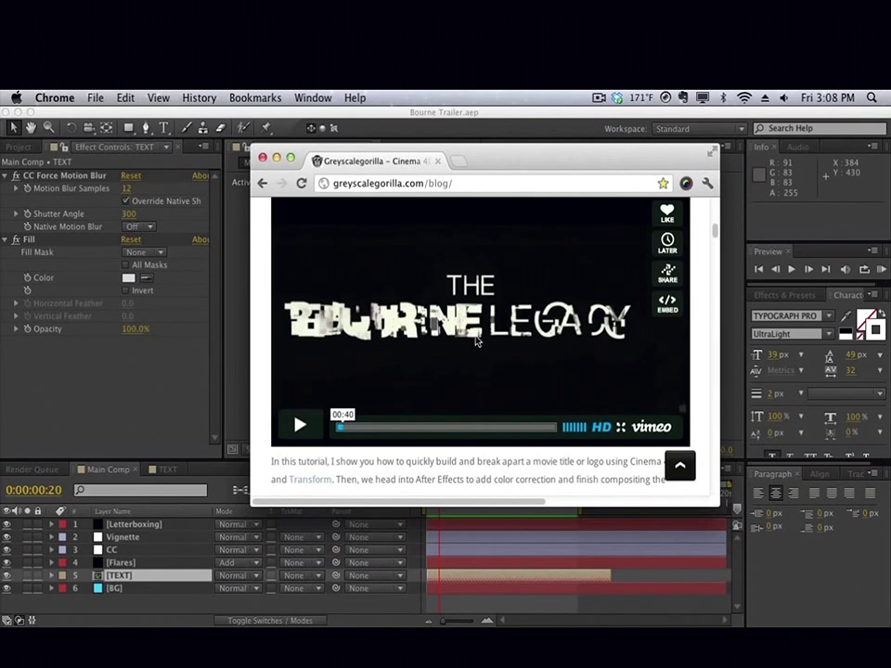
pyautogui.scroll(-5, 474, 355)
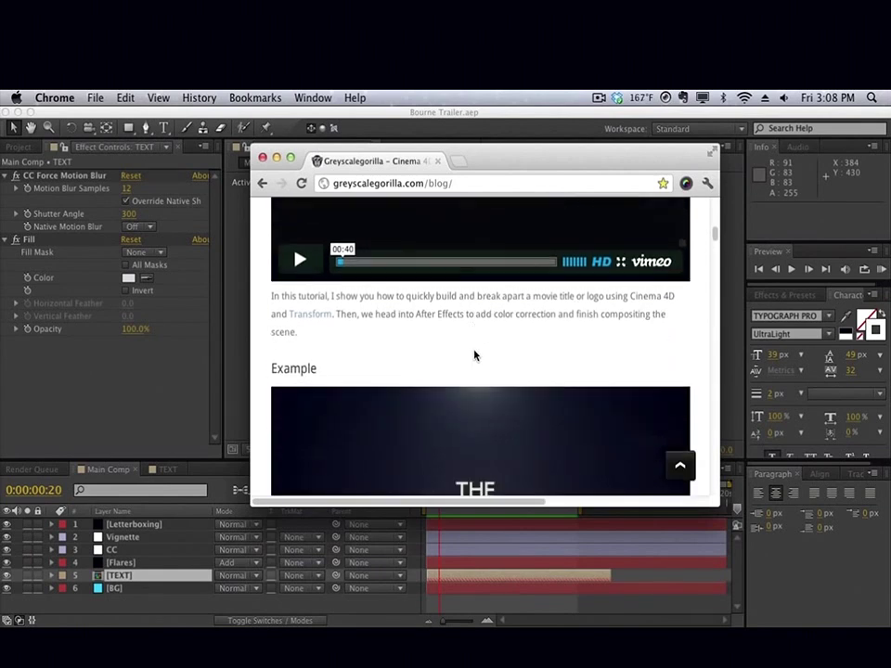
pyautogui.scroll(-4, 476, 324)
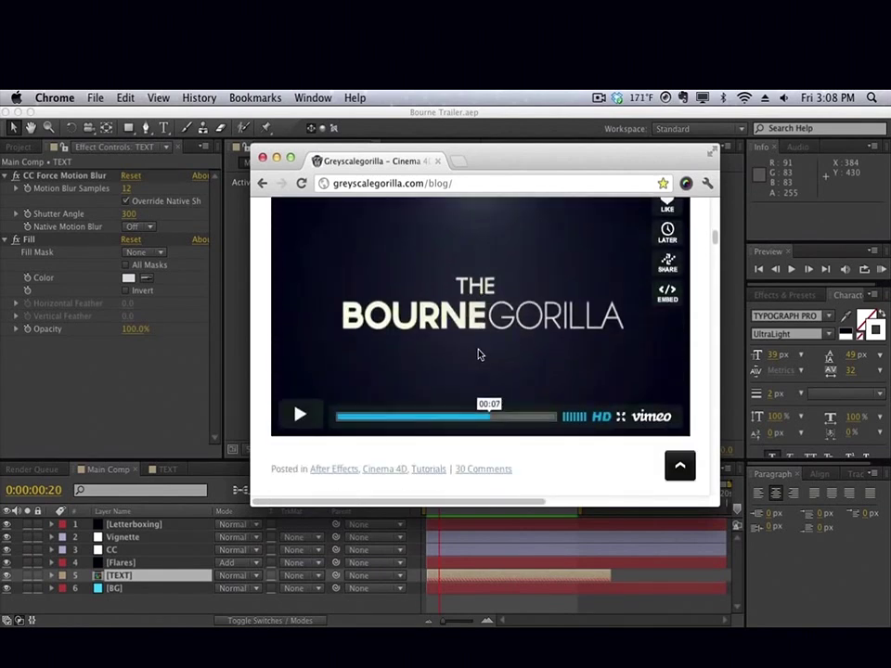
pyautogui.scroll(1, 483, 399)
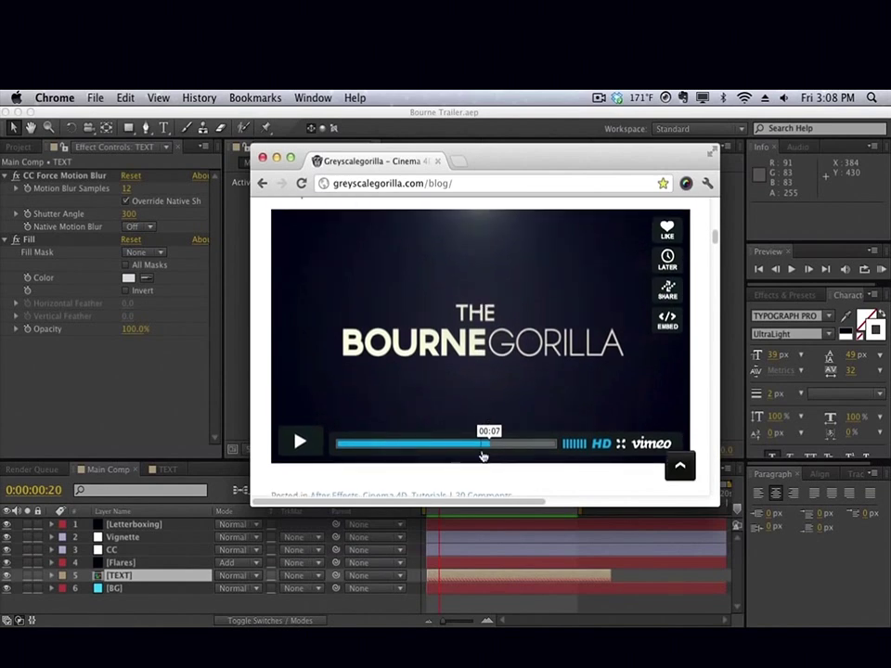
# Play the example video, replaying from 00:03 and pausing at 00:05.
pyautogui.click(298, 442)
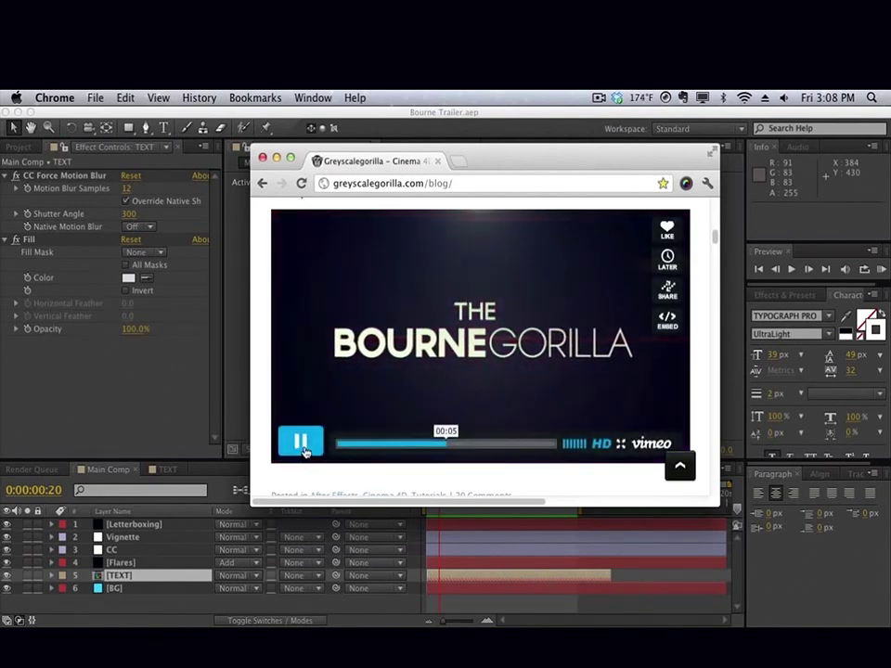
pyautogui.click(301, 447)
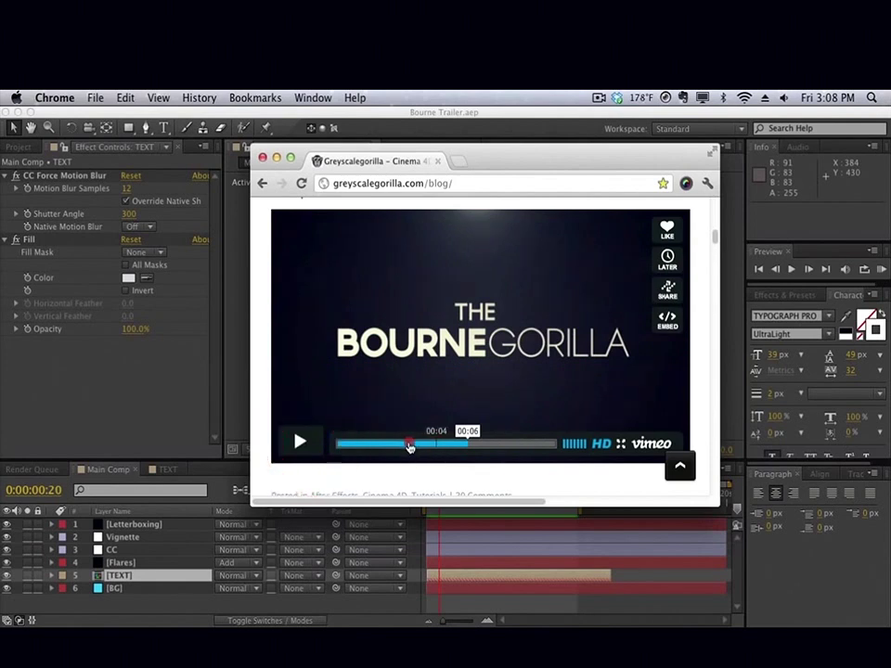
pyautogui.click(402, 443)
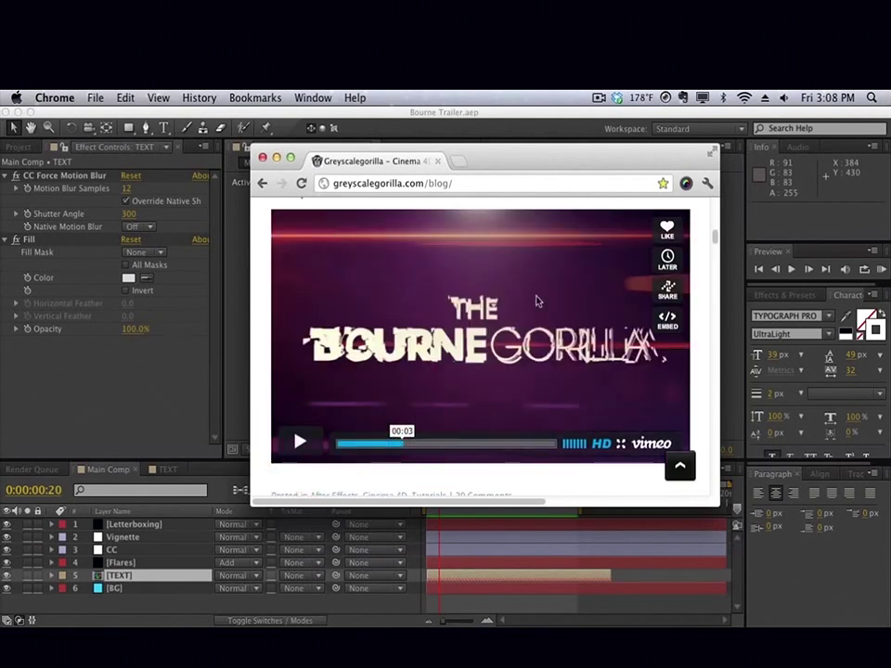
pyautogui.click(309, 436)
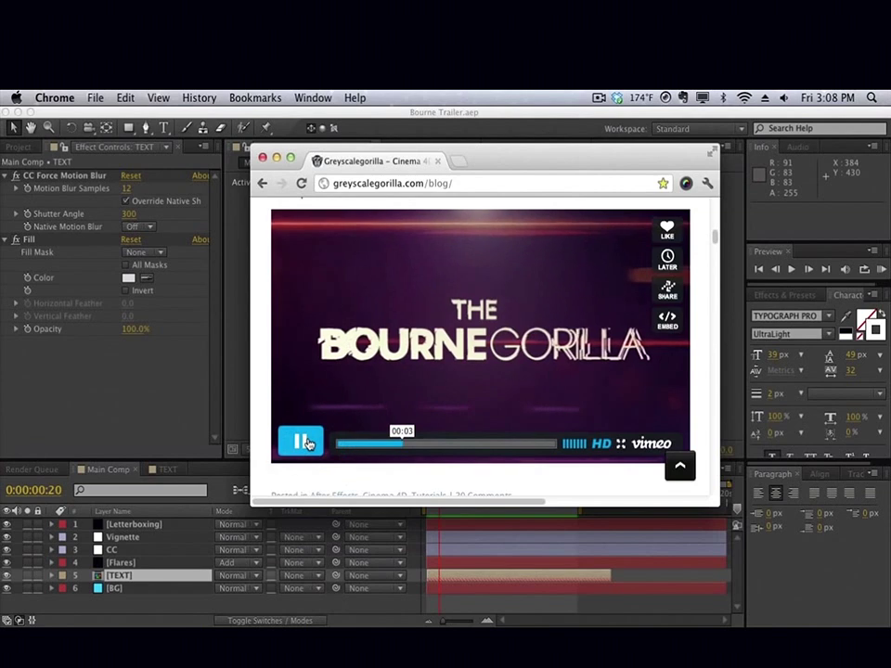
pyautogui.click(309, 443)
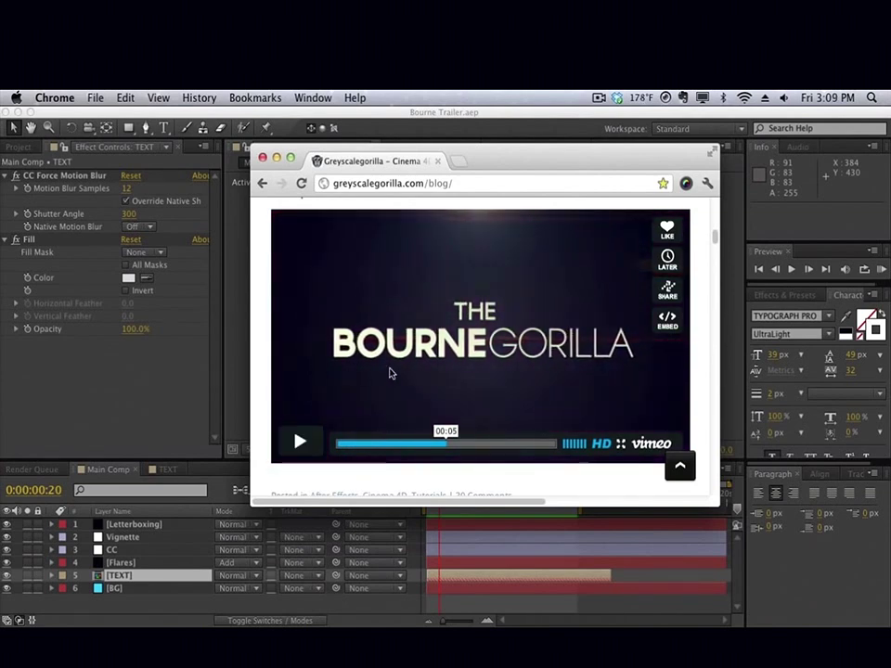
# Revisit the glitchy title at 00:03, then rewind the video to about 00:01.
pyautogui.scroll(2, 555, 314)
pyautogui.scroll(-2, 558, 322)
pyautogui.scroll(2, 558, 317)
pyautogui.scroll(4, 558, 323)
pyautogui.scroll(-3, 558, 322)
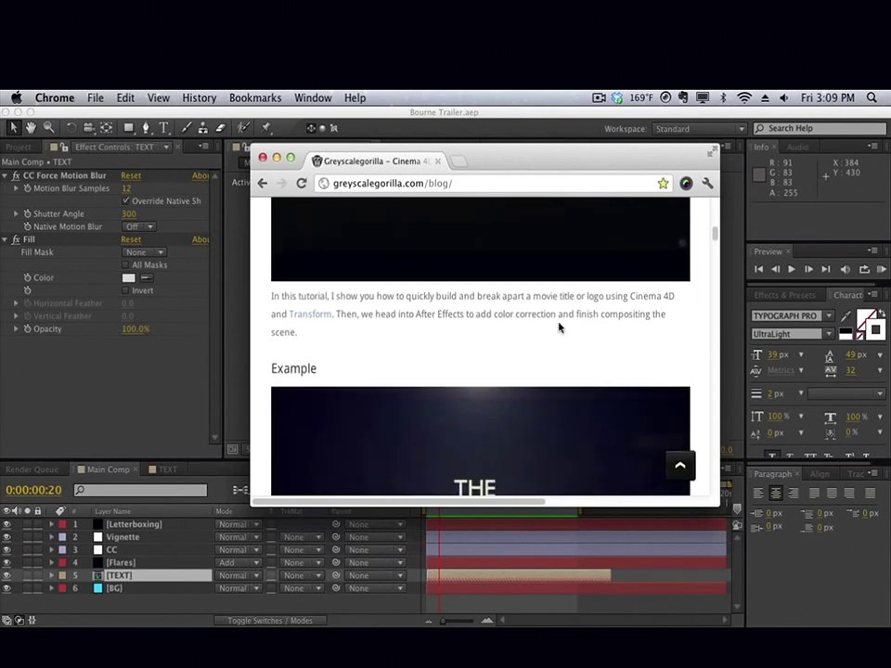
pyautogui.scroll(-3, 560, 323)
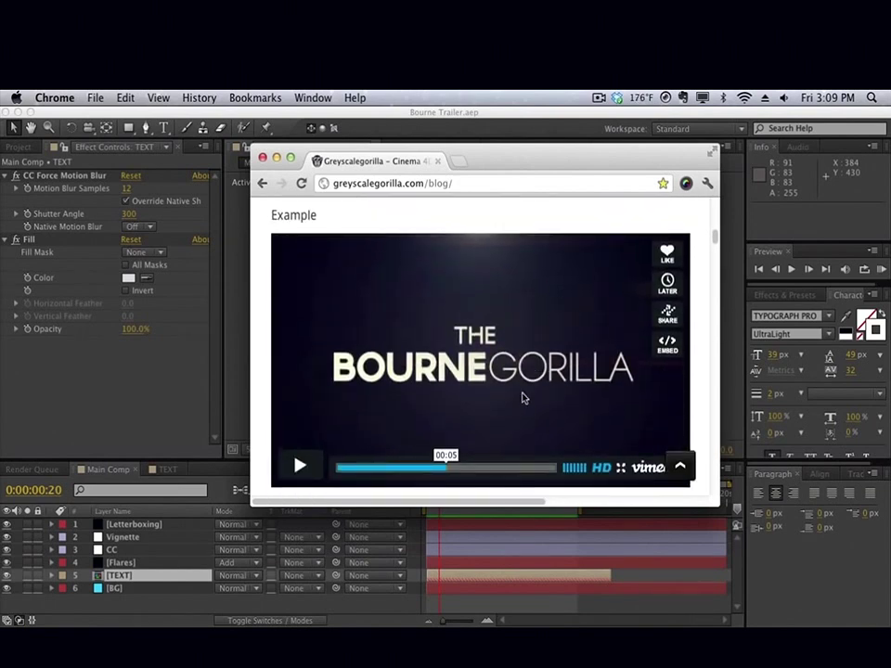
pyautogui.scroll(3, 522, 399)
pyautogui.scroll(-4, 514, 446)
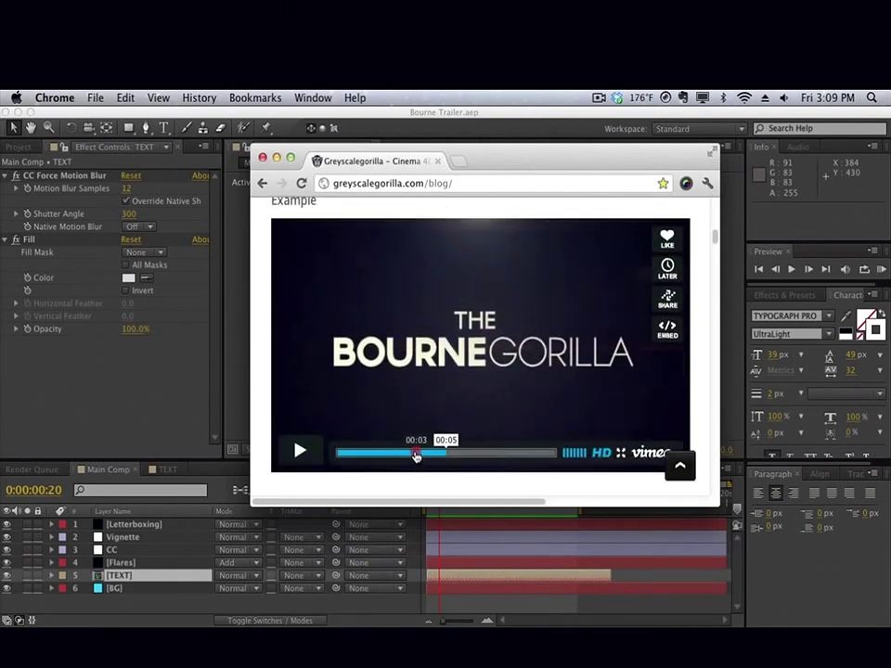
pyautogui.click(410, 456)
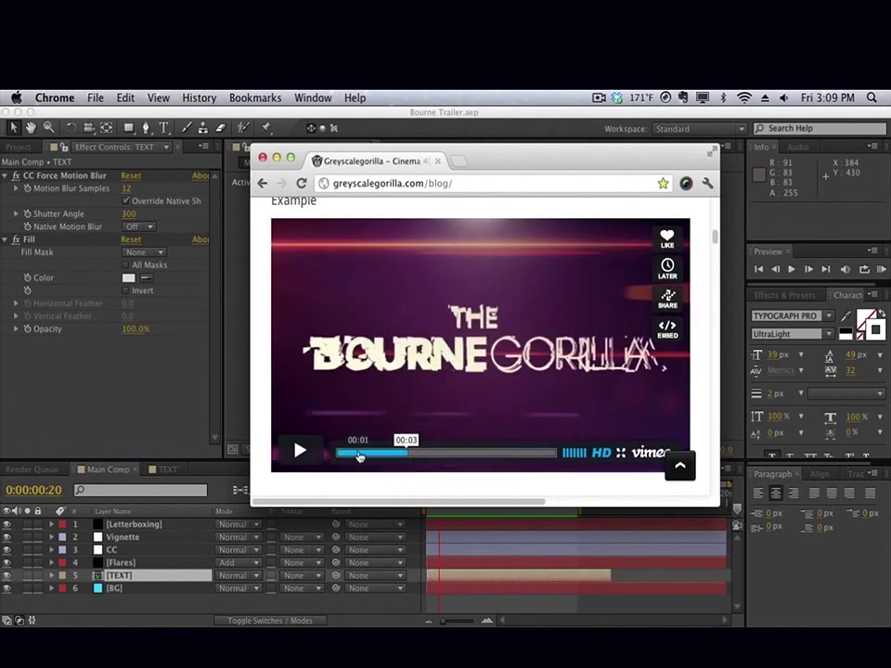
pyautogui.click(360, 457)
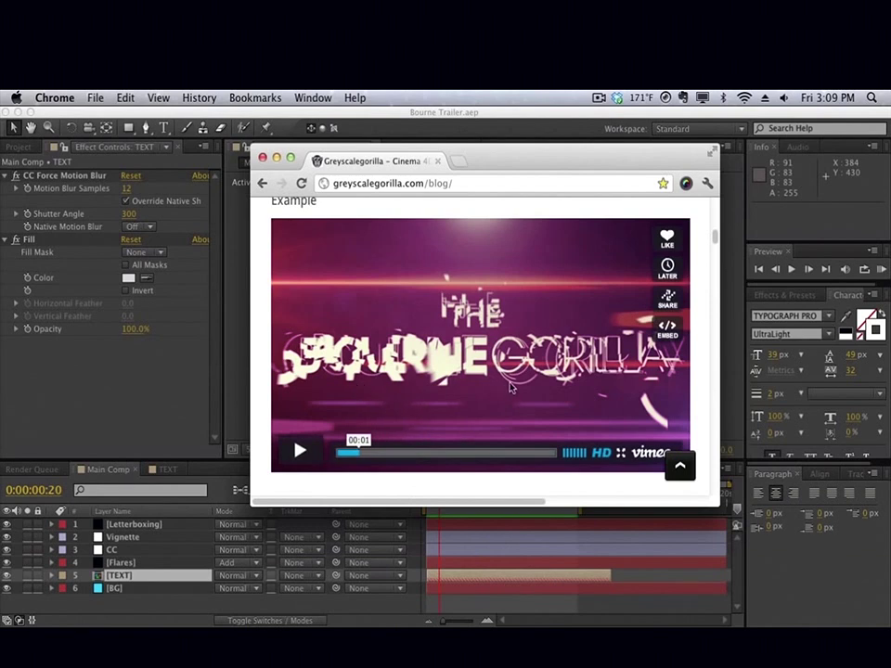
# Minimize Chrome to bring the After Effects project back into view.
pyautogui.scroll(2, 602, 376)
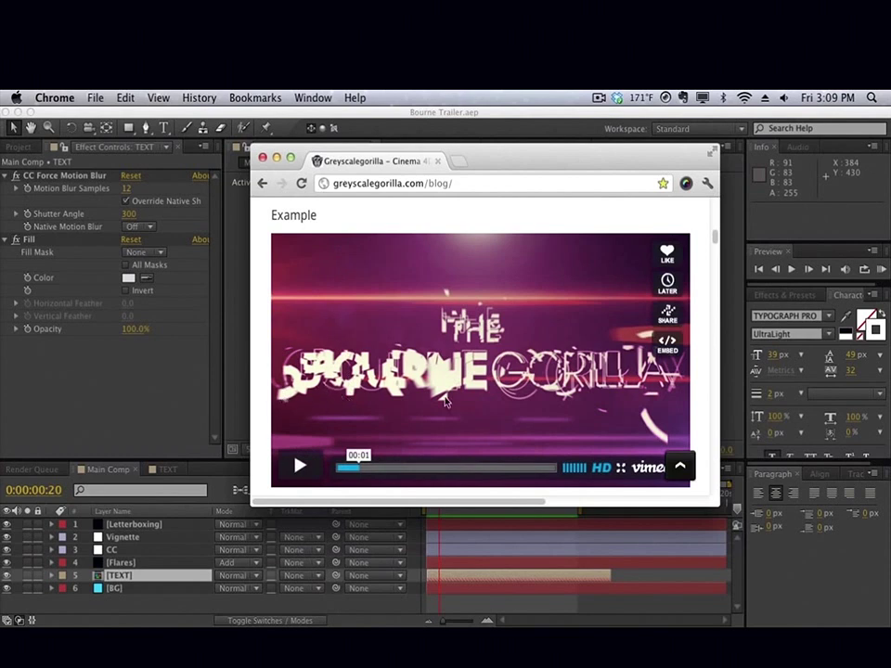
pyautogui.scroll(3, 672, 391)
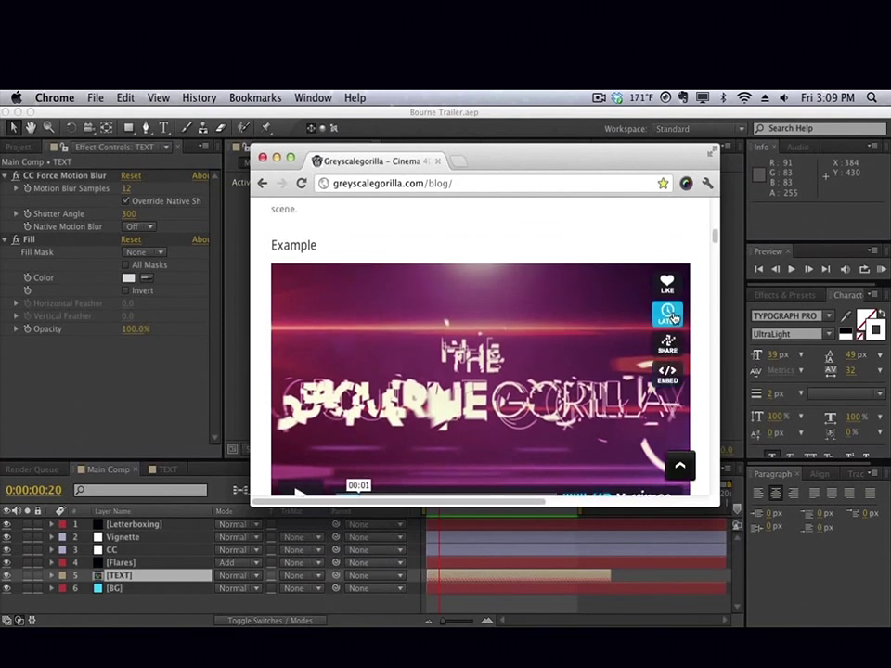
pyautogui.scroll(5, 475, 383)
pyautogui.scroll(-10, 479, 383)
pyautogui.scroll(5, 480, 385)
pyautogui.scroll(-1, 485, 383)
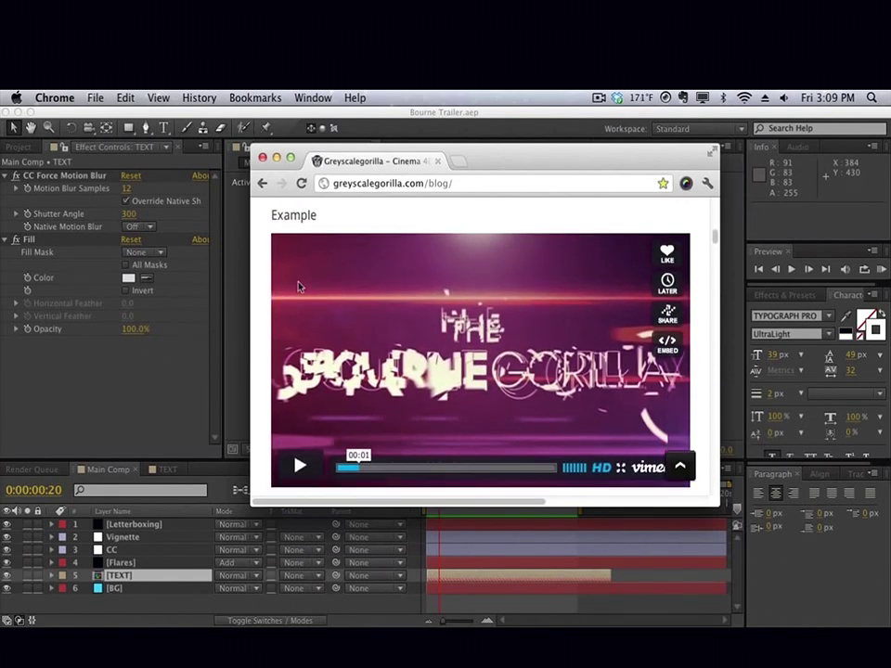
pyautogui.click(277, 158)
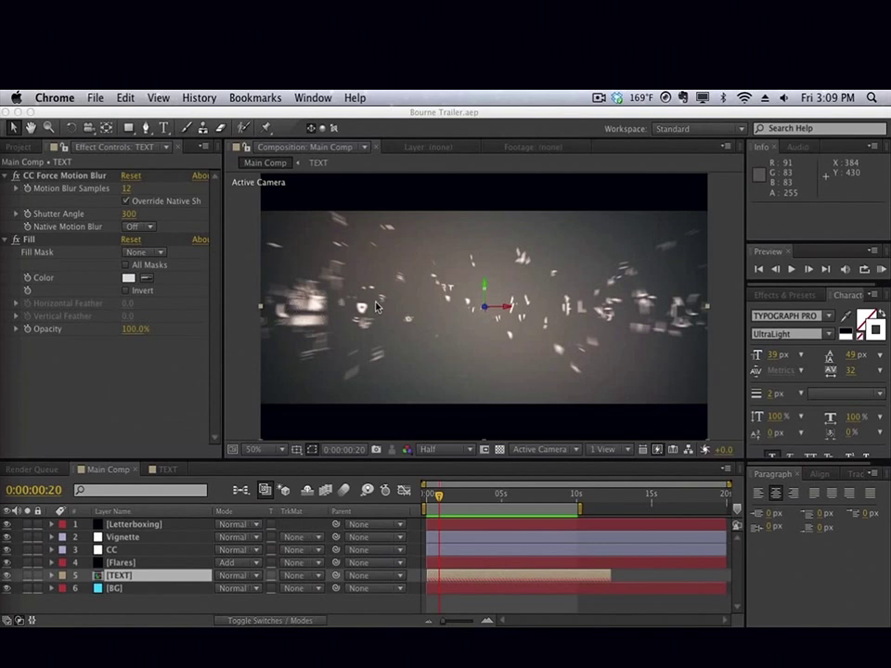
# RAM-preview the Main Comp title, stop it, and scrub to the fully formed THE BOURNE VINHSON.
pyautogui.click(721, 307)
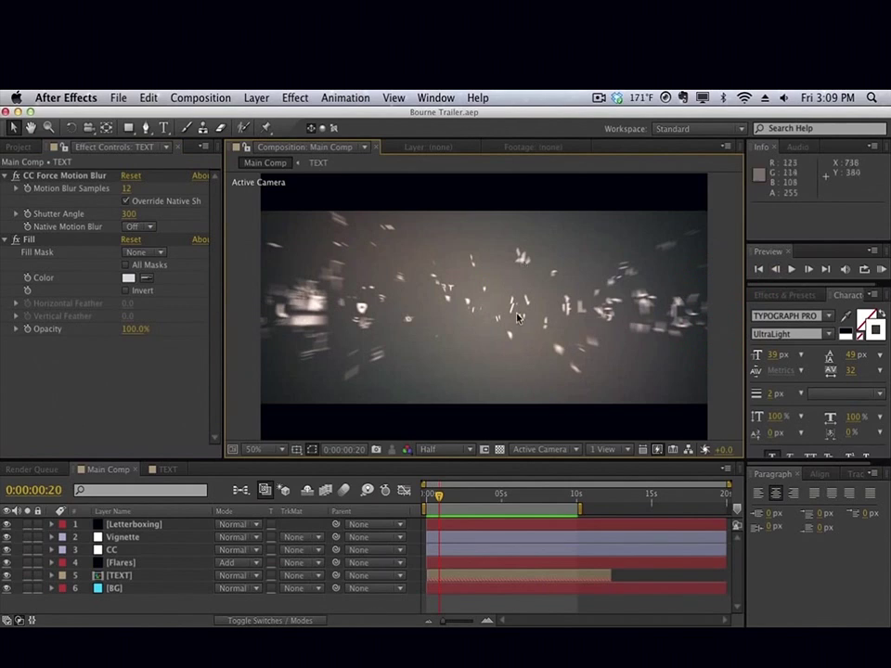
pyautogui.click(882, 268)
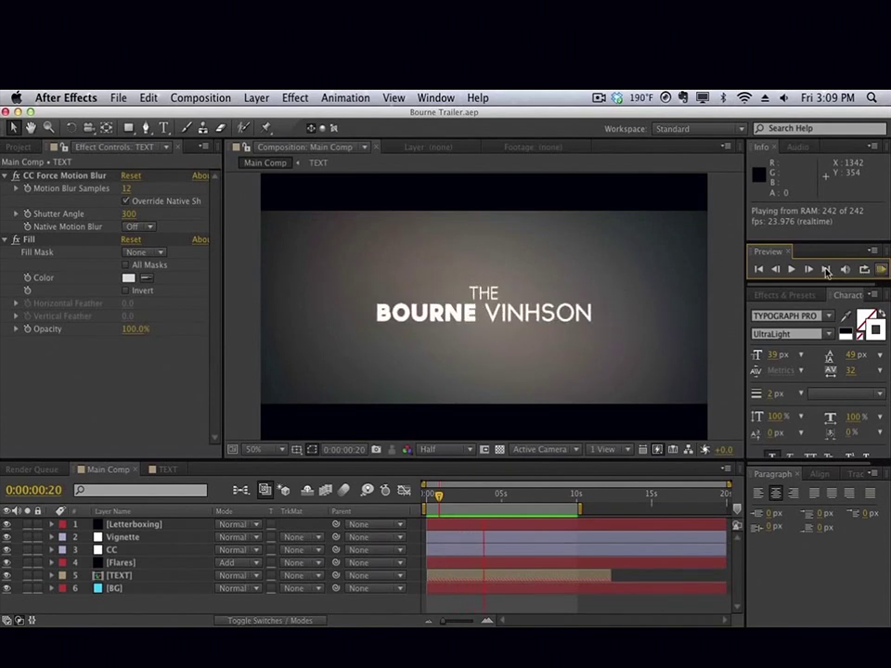
pyautogui.click(659, 263)
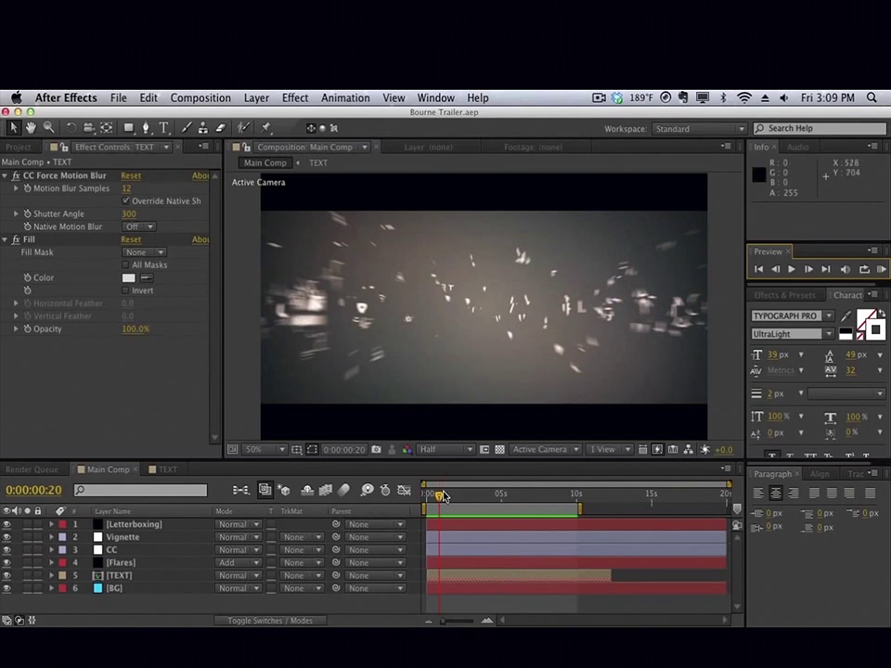
pyautogui.moveTo(439, 498); pyautogui.dragTo(491, 498)
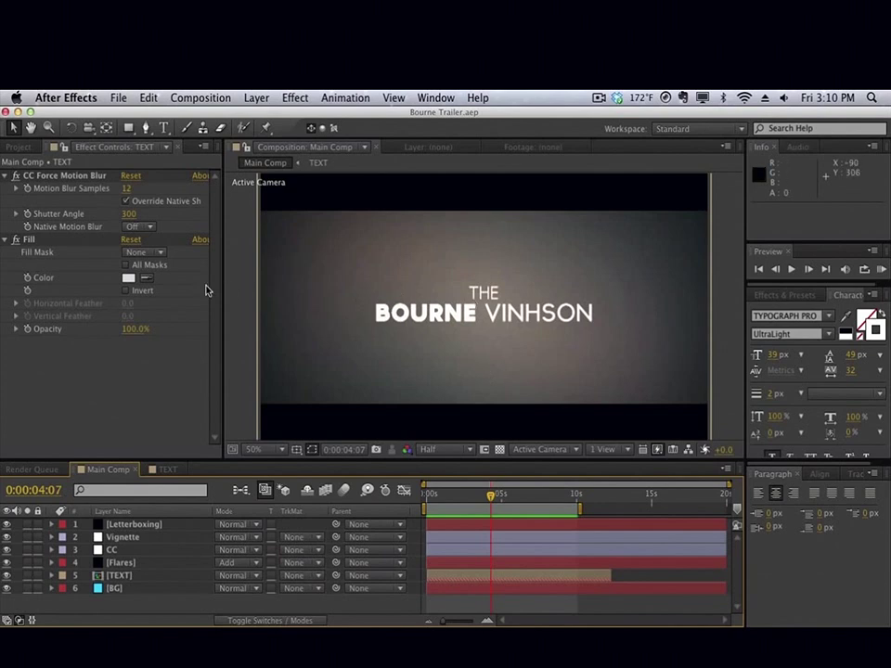
# Create a new composition named Bourne at 1280×720, 23.976 fps and 20 seconds long.
pyautogui.click(197, 97)
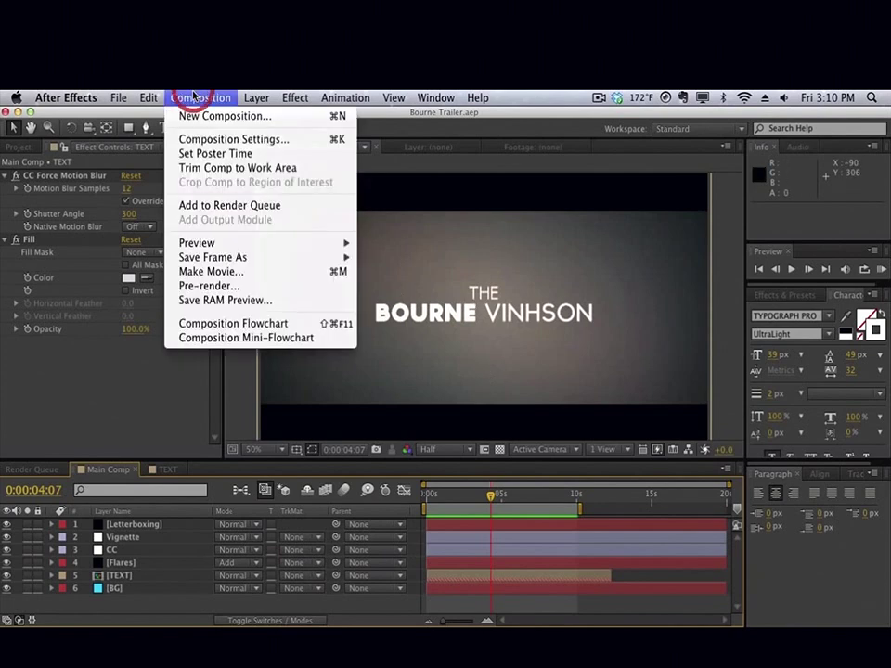
pyautogui.click(208, 115)
pyautogui.moveTo(197, 229); pyautogui.dragTo(393, 217)
pyautogui.write('Bourne')
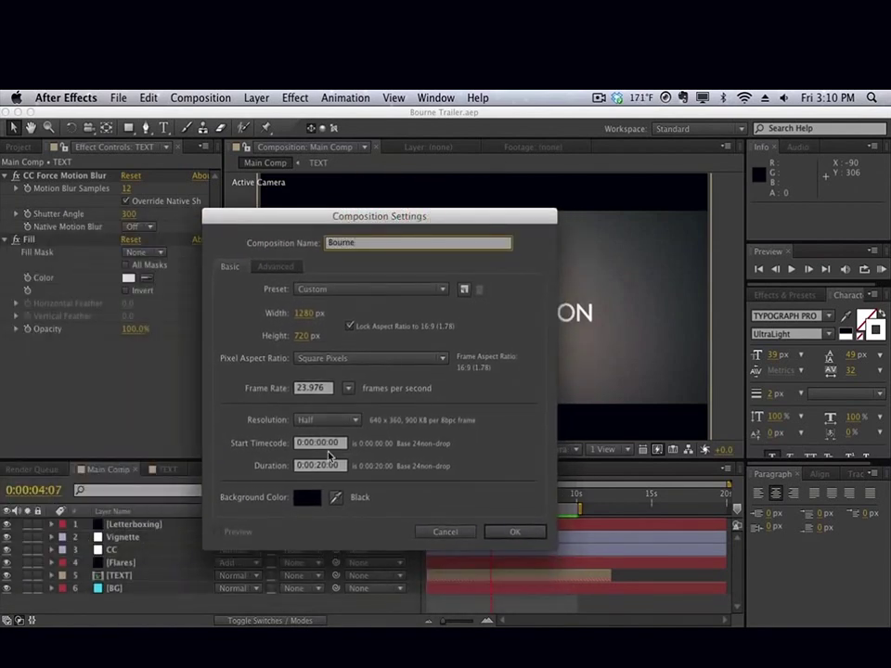
pyautogui.click(523, 531)
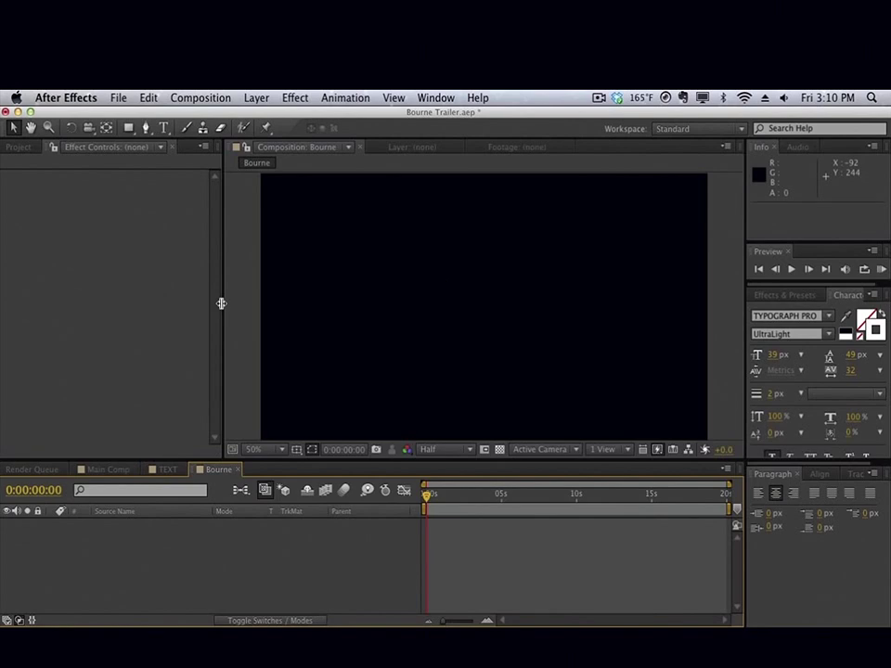
# Add a new text layer reading 'BOURNE KID'.
pyautogui.click(257, 98)
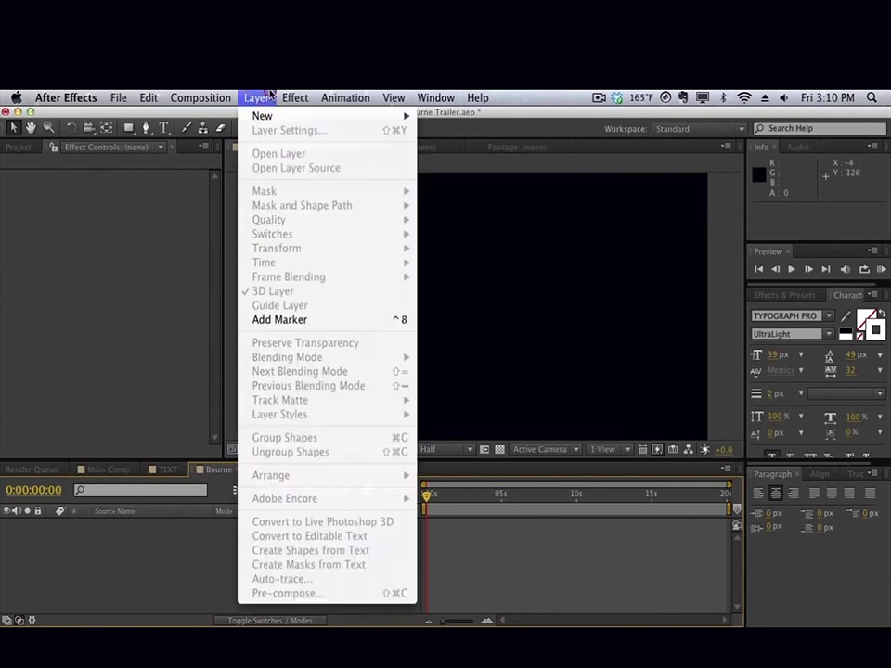
pyautogui.moveTo(389, 116)
pyautogui.click(427, 120)
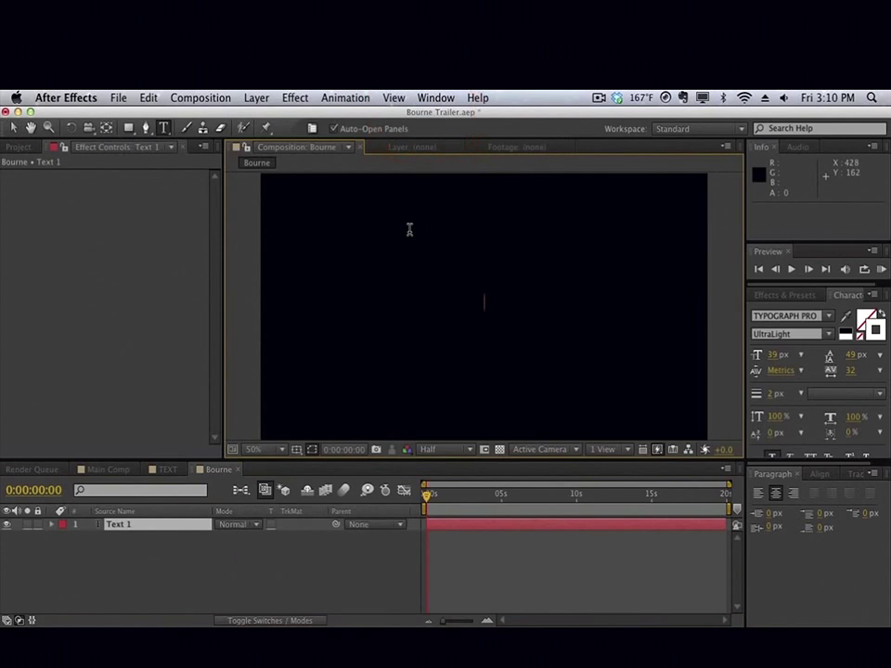
pyautogui.write('BOURNE USER')
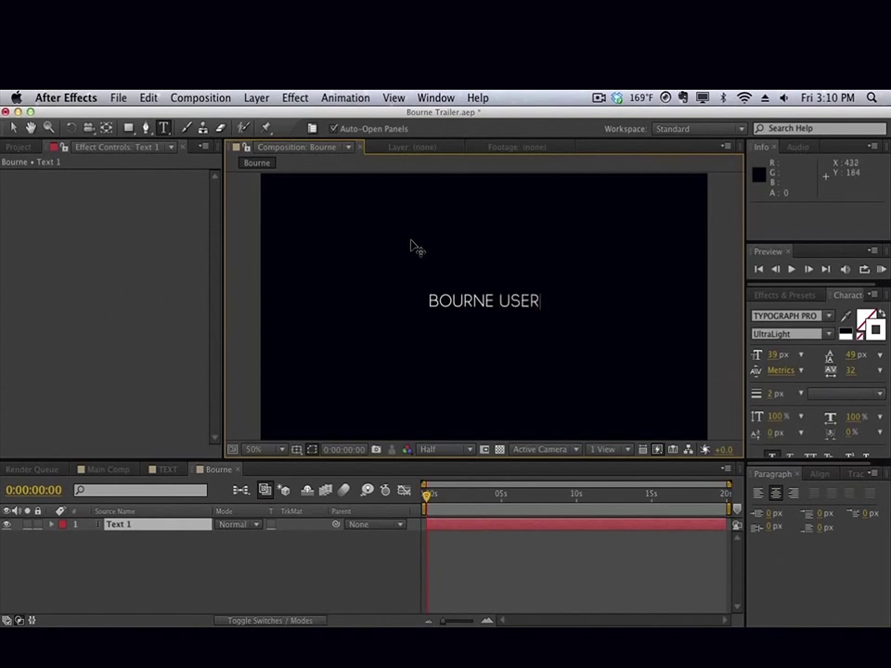
pyautogui.press('BackSpace')
pyautogui.press('BackSpace')
pyautogui.press('BackSpace')
pyautogui.press('BackSpace')
pyautogui.write('KID')
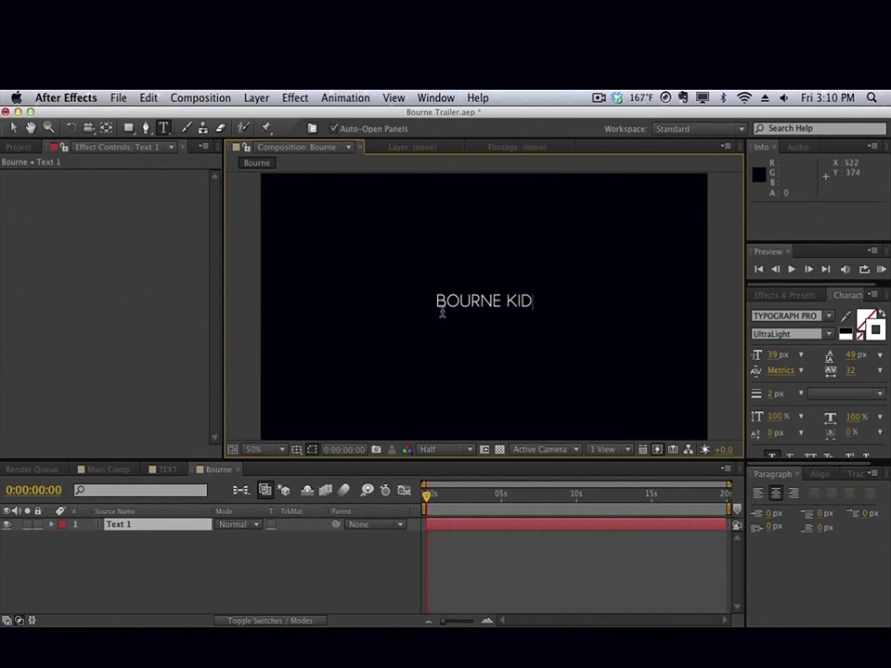
# Make BOURNE ExtraBold and enlarge the whole title to 52 px.
pyautogui.moveTo(437, 309); pyautogui.dragTo(499, 306)
pyautogui.click(829, 335)
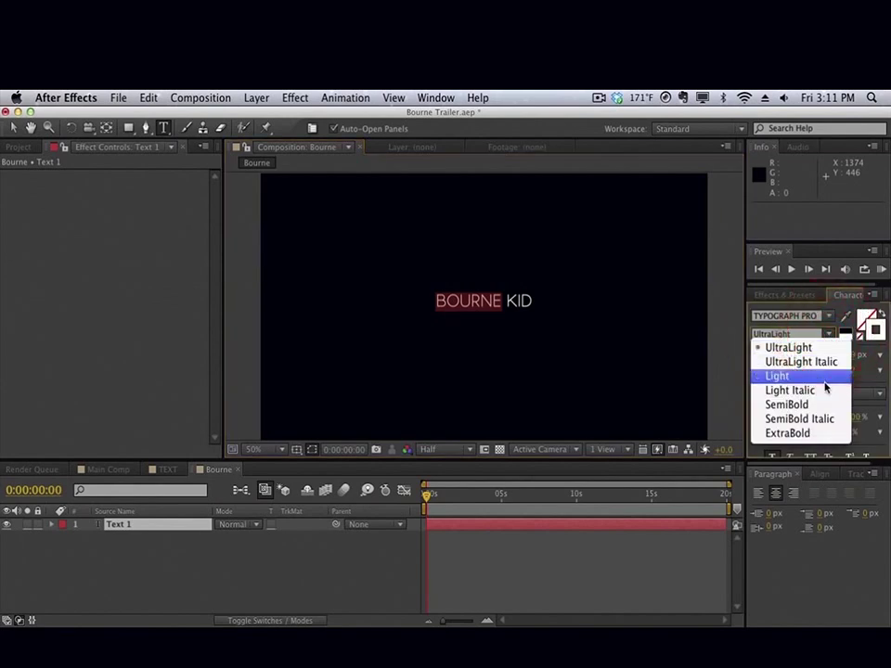
pyautogui.click(821, 432)
pyautogui.hotkey('ctrl', 'a')
pyautogui.moveTo(779, 362); pyautogui.dragTo(785, 357)
pyautogui.click(254, 359)
pyautogui.click(242, 571)
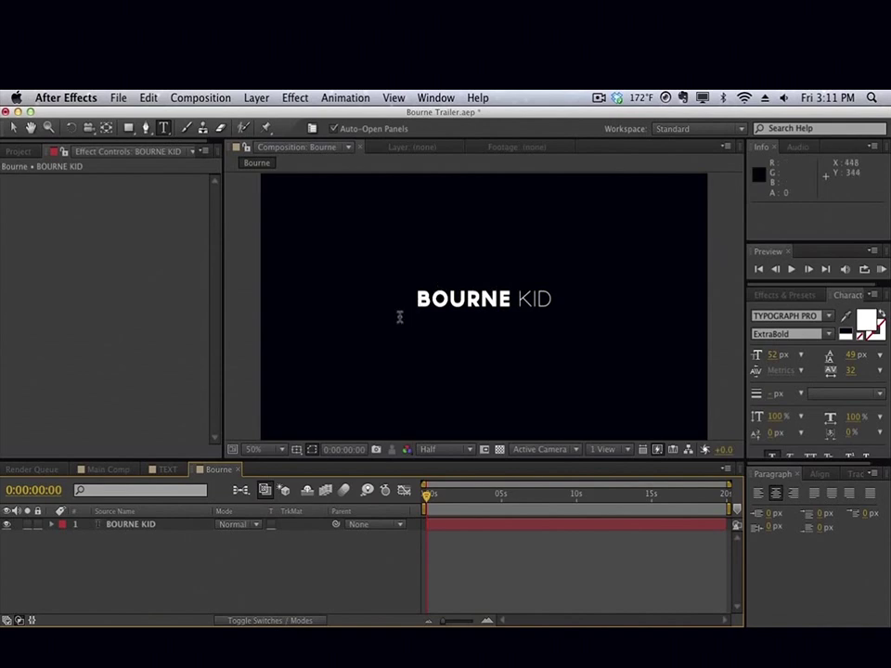
# Centre the BOURNE KID layer vertically in the frame, then deselect it.
pyautogui.click(130, 525)
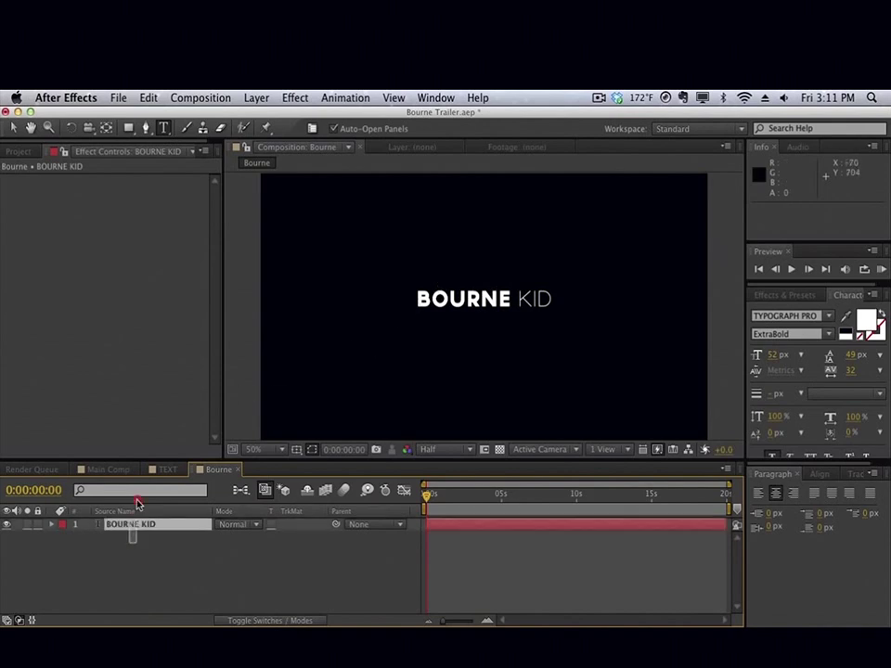
pyautogui.click(820, 474)
pyautogui.click(855, 509)
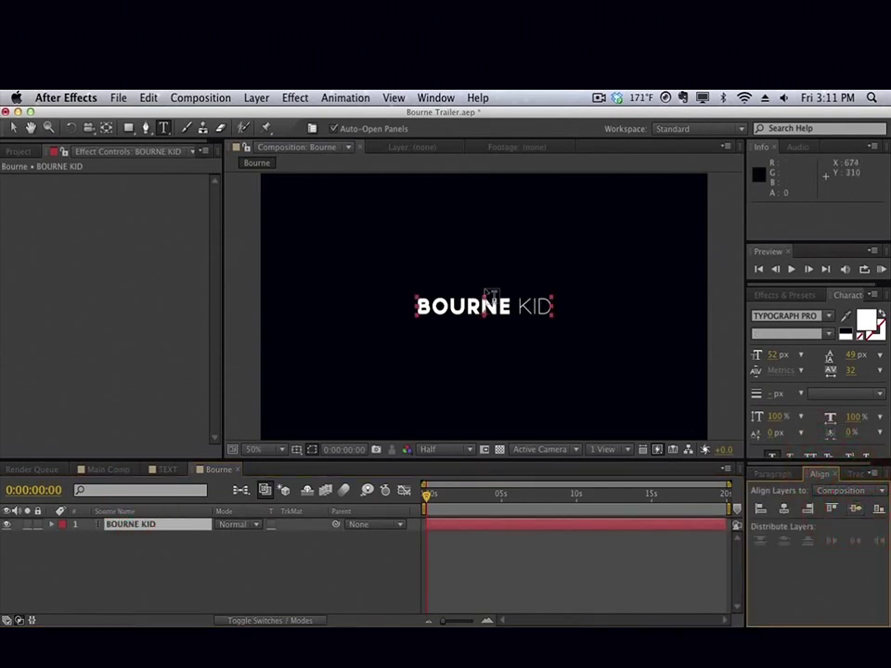
pyautogui.click(13, 128)
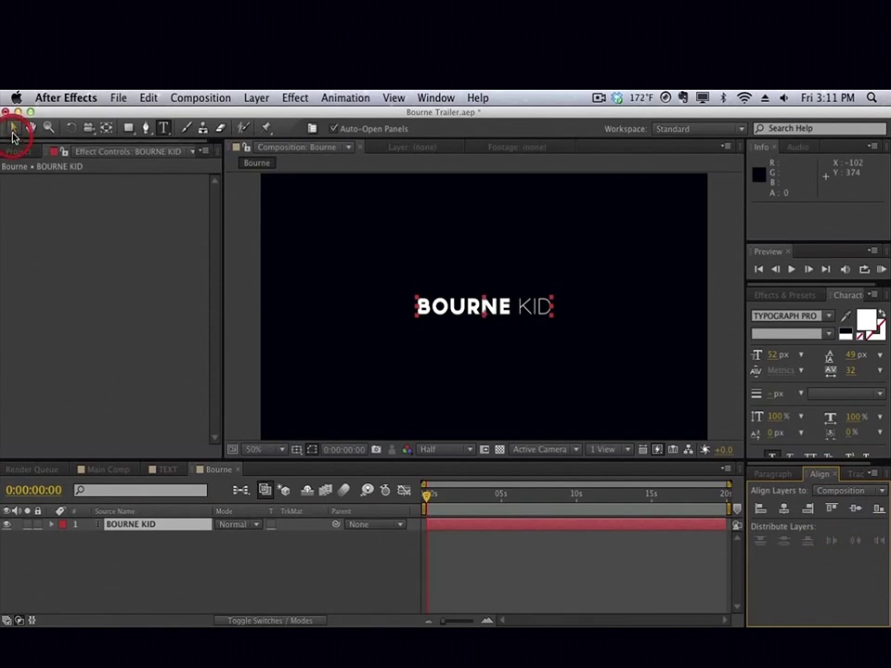
pyautogui.click(243, 356)
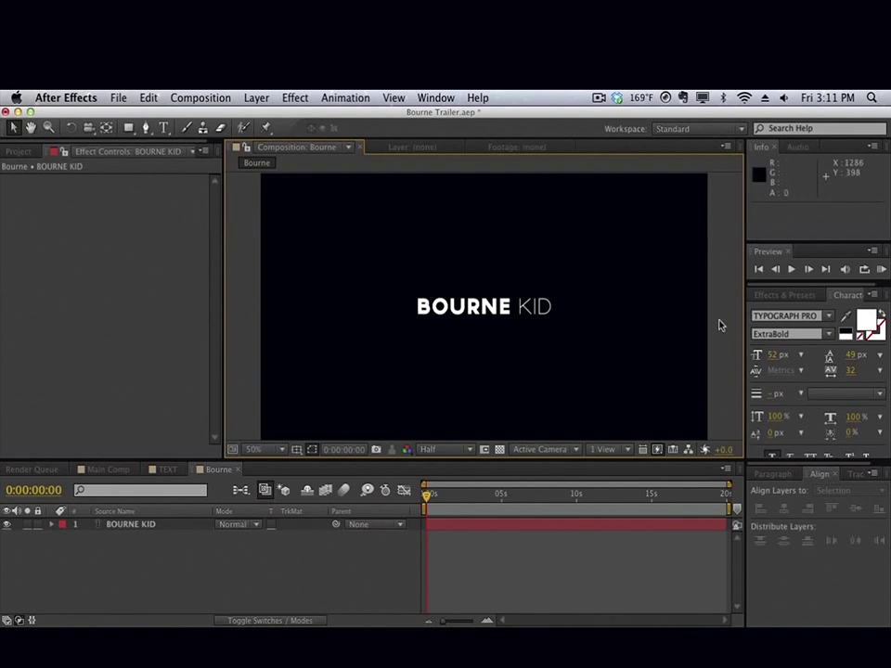
# Search Effects & Presets for 'cc pi' and drop CC Pixel Polly onto the BOURNE KID layer.
pyautogui.click(764, 295)
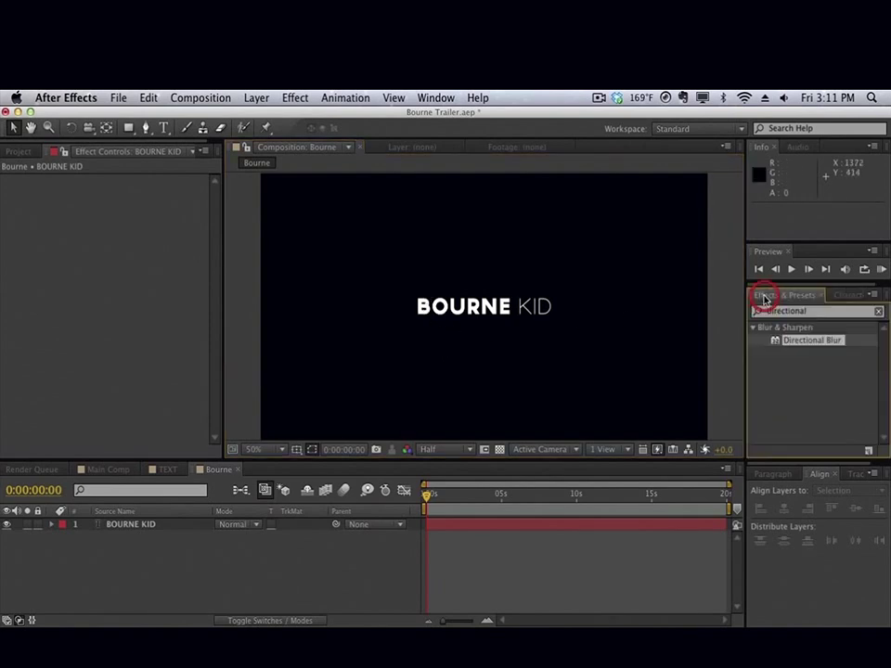
pyautogui.click(811, 316)
pyautogui.press('BackSpace')
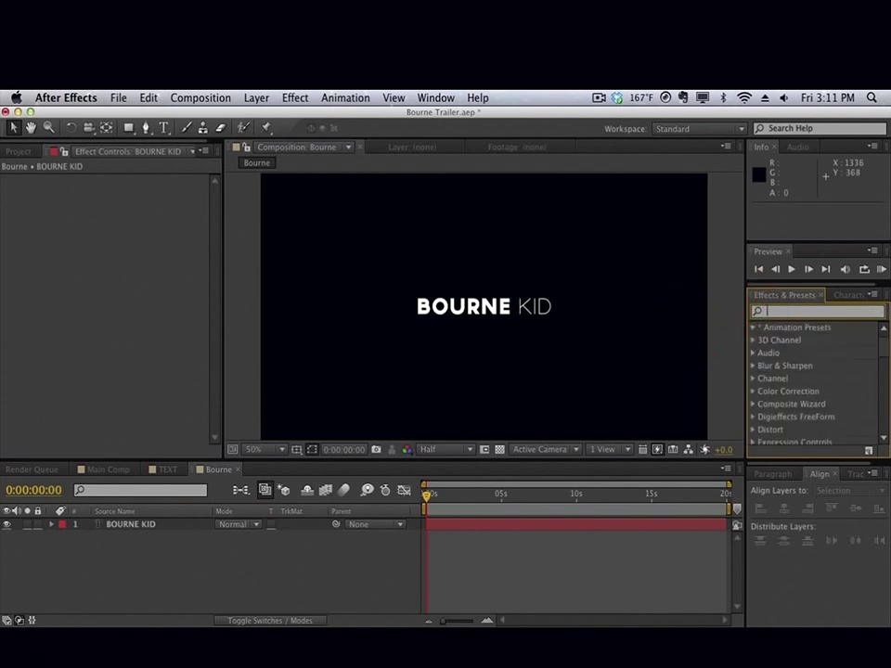
pyautogui.write('cc pixel')
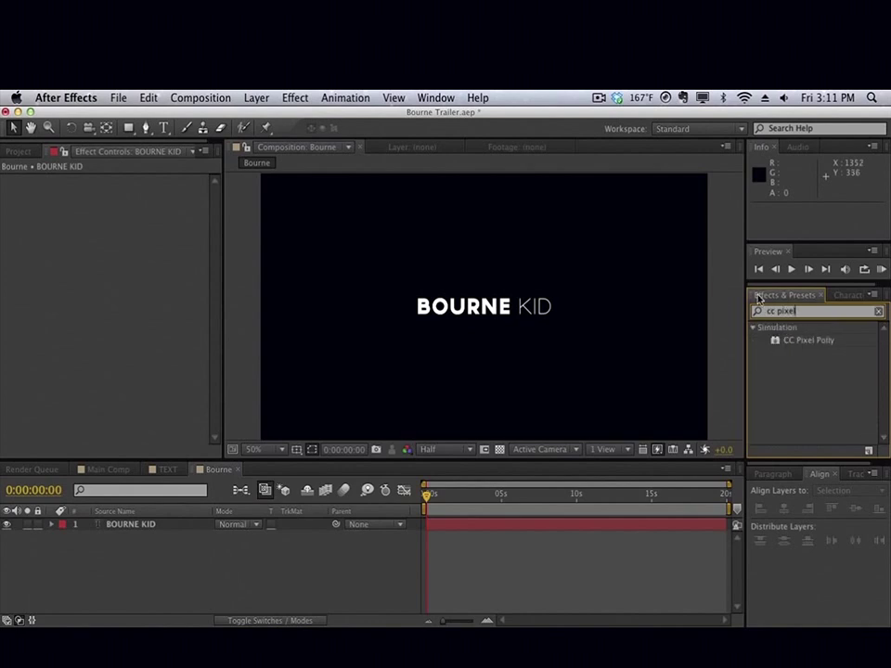
pyautogui.moveTo(788, 347); pyautogui.dragTo(108, 532)
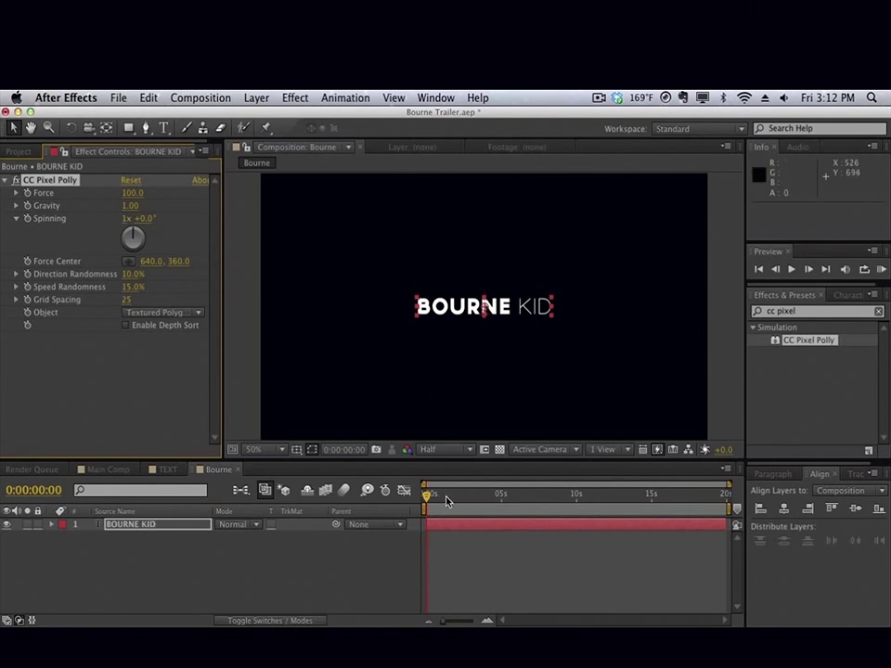
# Scrub through the default shatter, then set Pixel Polly Gravity to 0.
pyautogui.moveTo(447, 499); pyautogui.dragTo(578, 502)
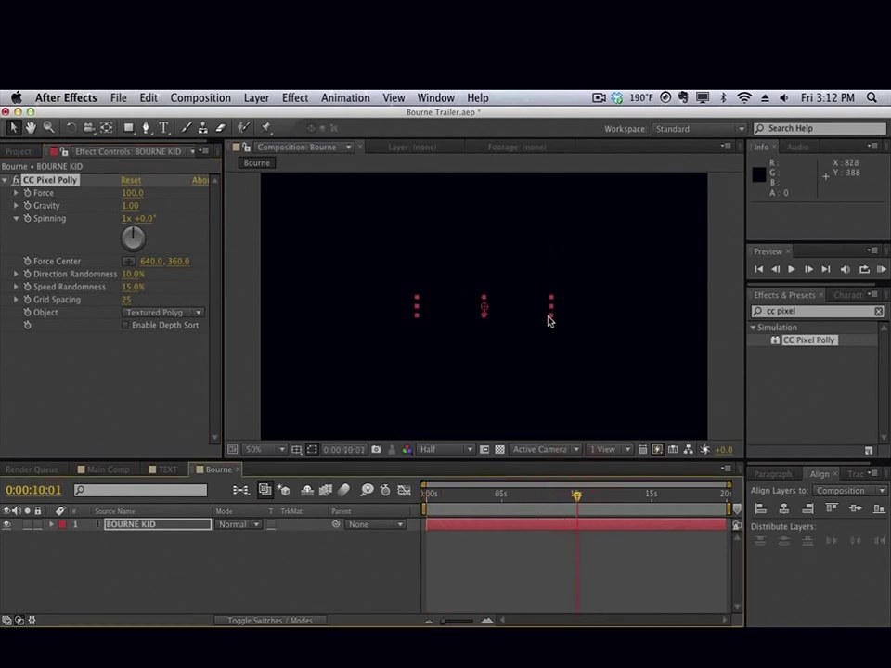
pyautogui.moveTo(546, 501); pyautogui.dragTo(431, 505)
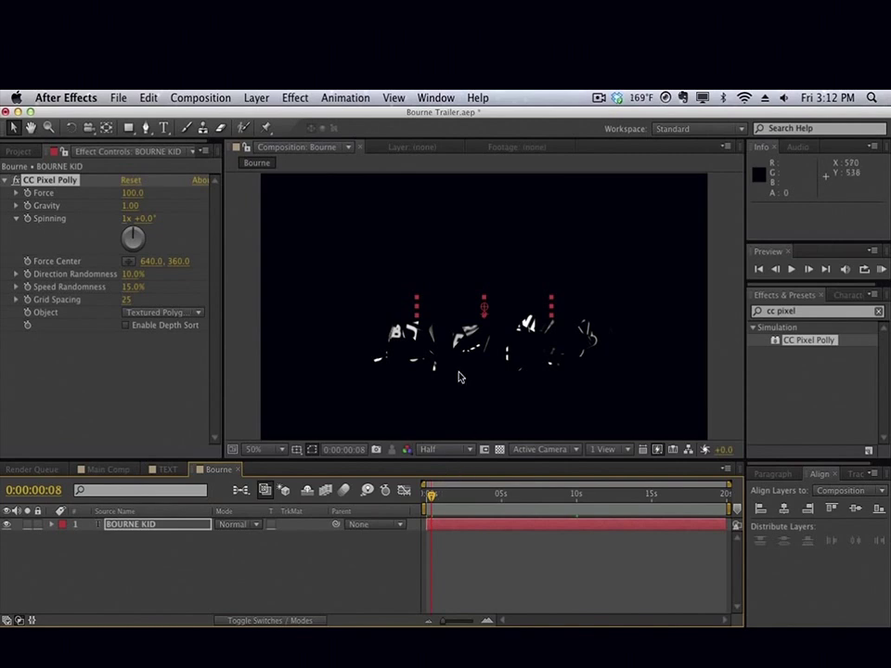
pyautogui.click(131, 205)
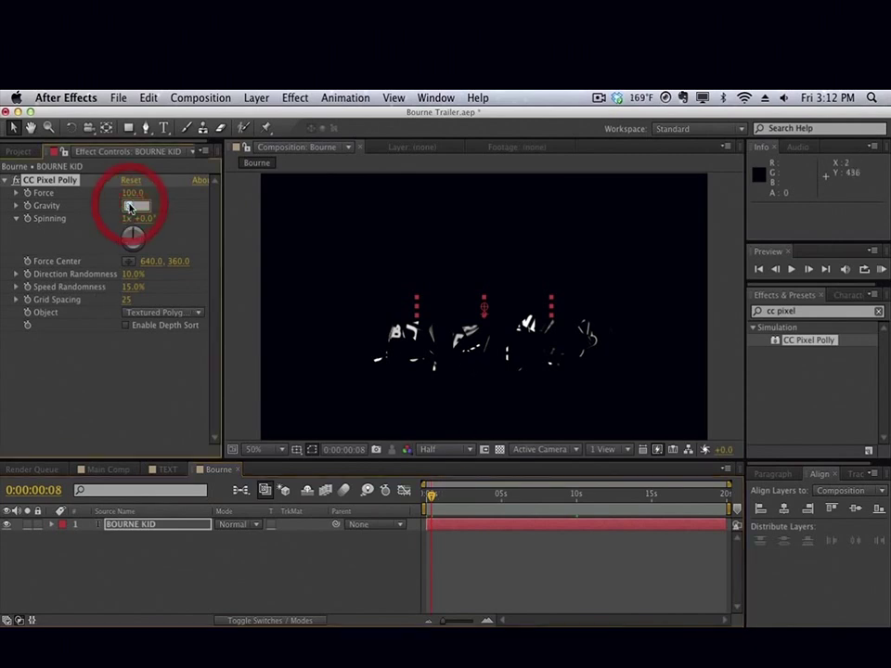
pyautogui.write('0')
pyautogui.press('Return')
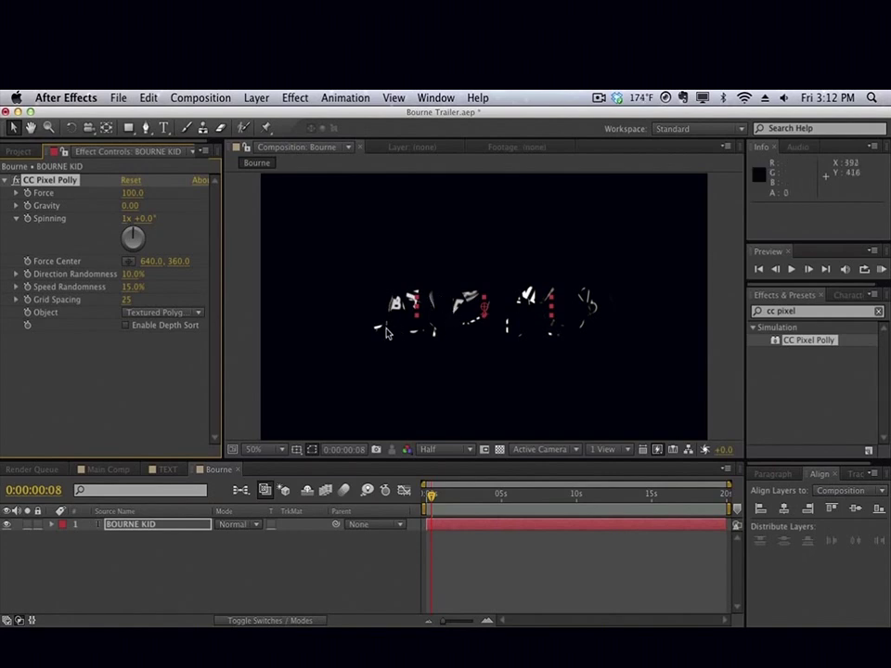
# Set Force and Spinning revolutions to 0 and move the time to about 10 seconds.
pyautogui.click(139, 192)
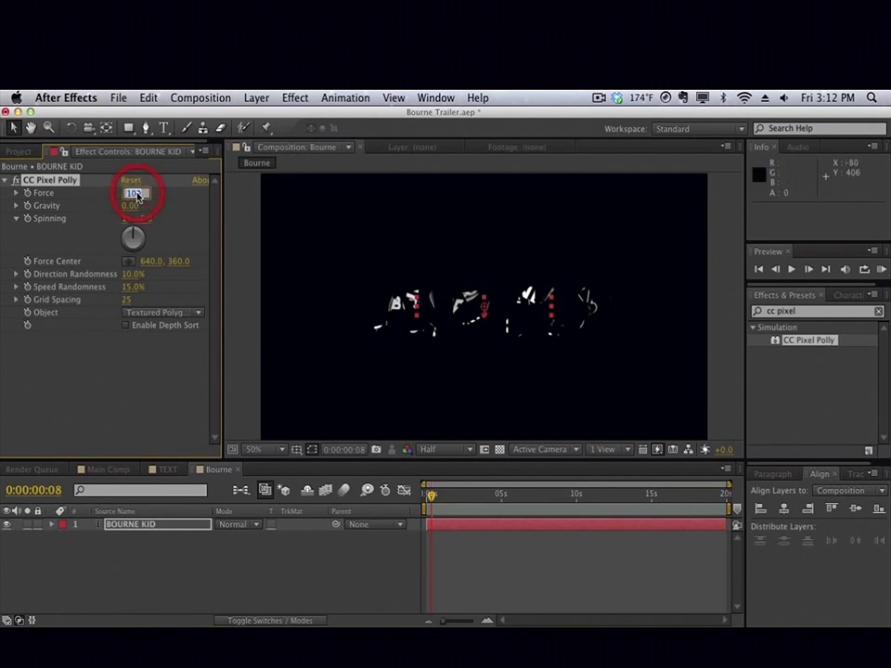
pyautogui.write('0')
pyautogui.press('Return')
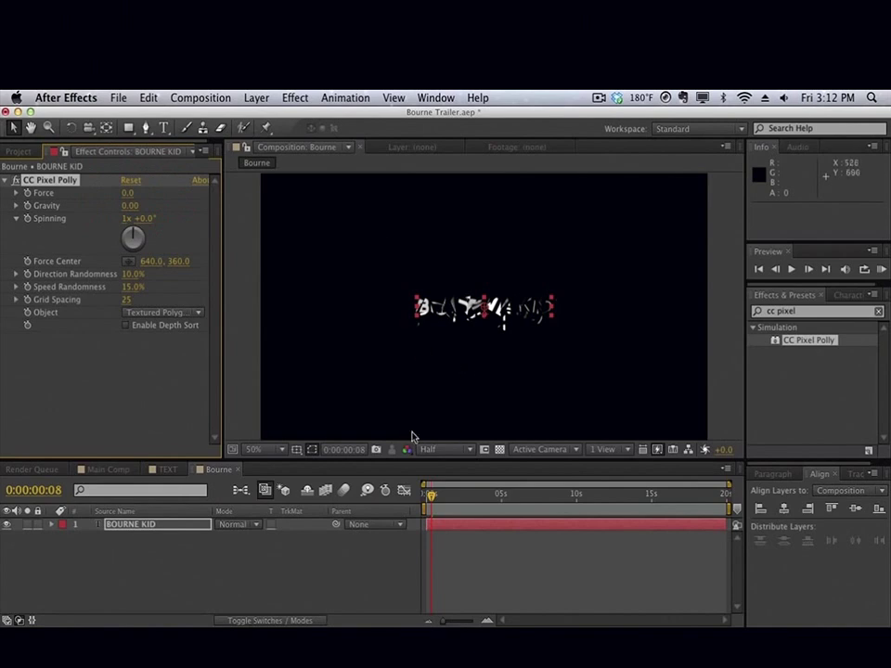
pyautogui.click(124, 220)
pyautogui.write('0')
pyautogui.press('Return')
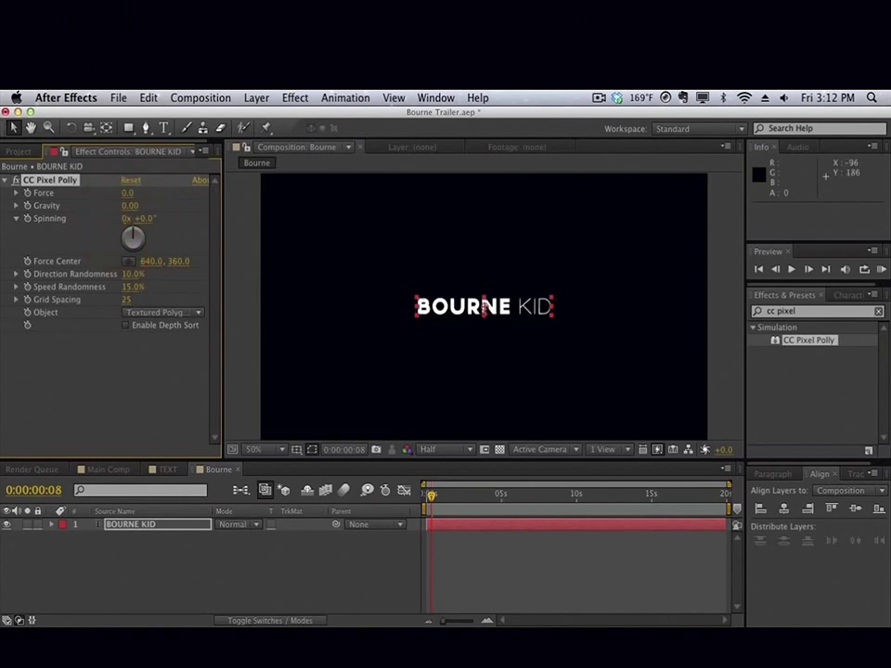
pyautogui.moveTo(460, 503); pyautogui.dragTo(577, 505)
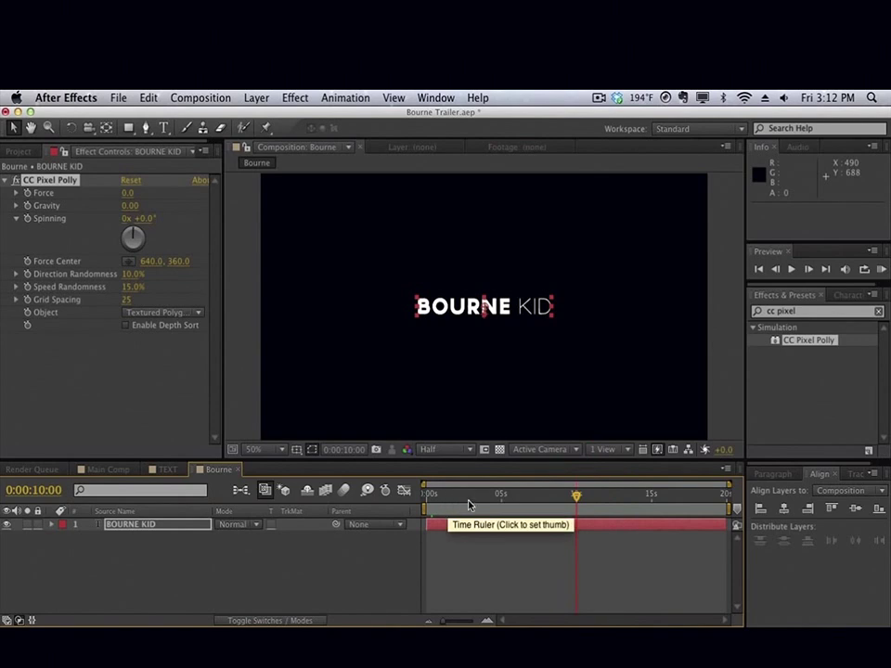
# Keyframe Force and Spinning at 10 s, then set Force 1500 and Spinning 1x at 11:03.
pyautogui.click(28, 221)
pyautogui.click(616, 495)
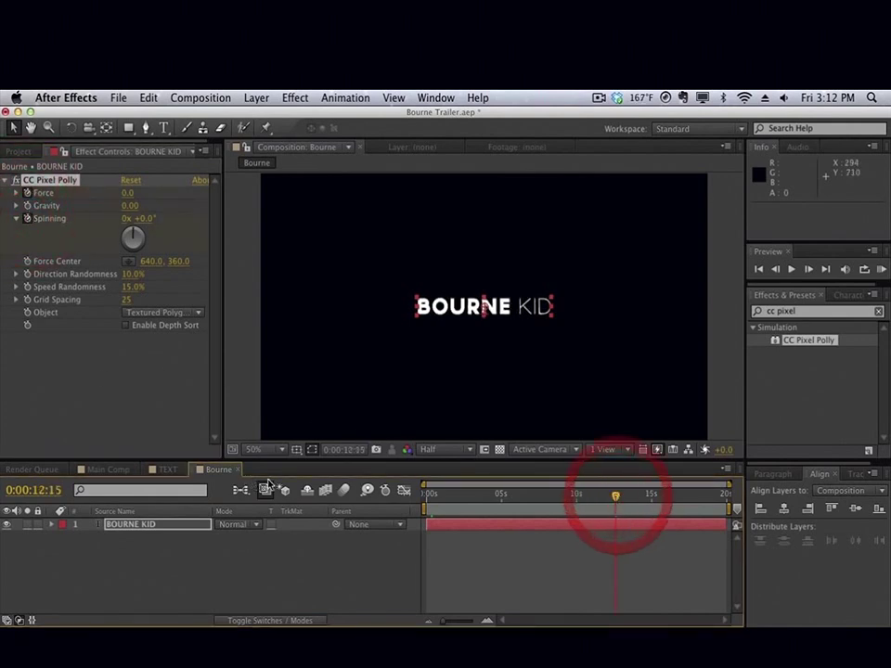
pyautogui.press('u')
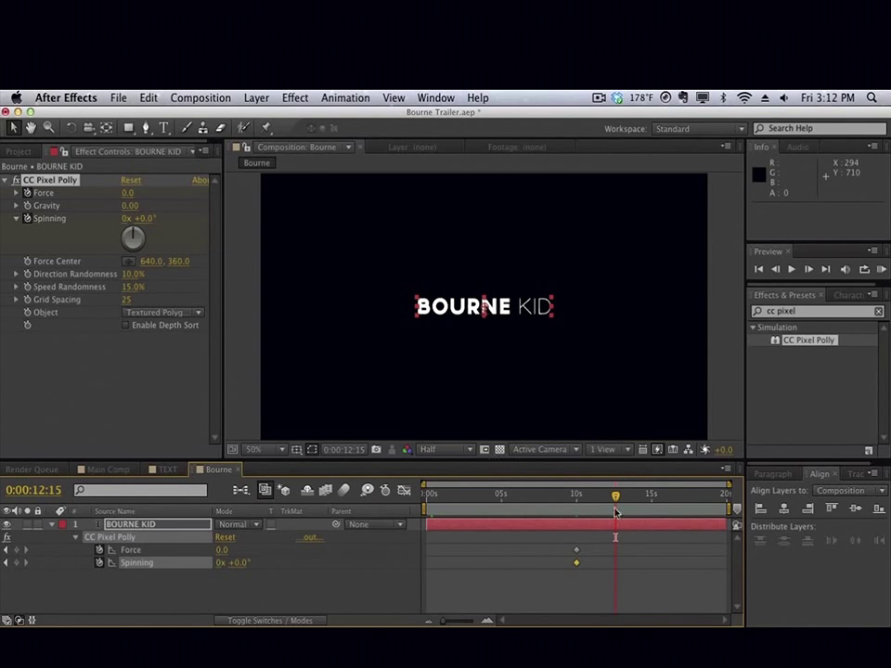
pyautogui.moveTo(600, 504)
pyautogui.mouseDown()
pyautogui.moveTo(587, 497)
pyautogui.moveTo(595, 500)
pyautogui.mouseUp()
pyautogui.moveTo(128, 197); pyautogui.dragTo(224, 194)
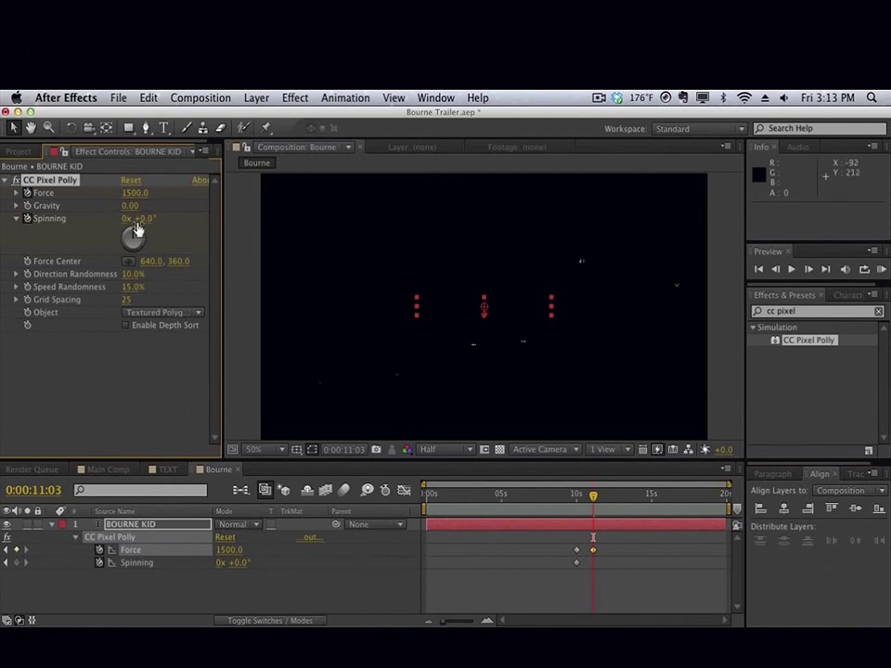
pyautogui.moveTo(126, 219); pyautogui.dragTo(132, 219)
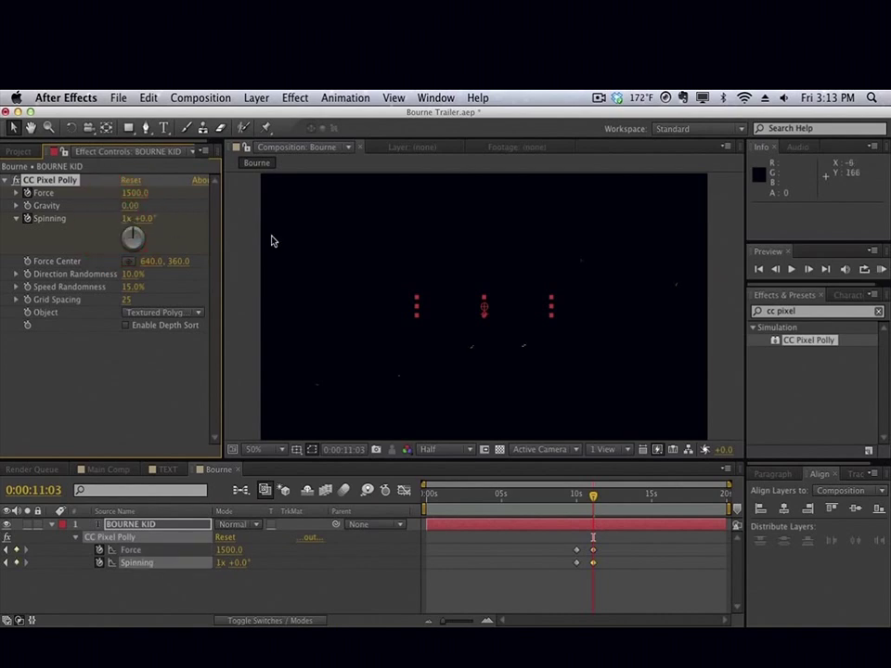
# Set Grid Spacing to 18 and start the work area just before the shatter, at 9:14.
pyautogui.click(575, 516)
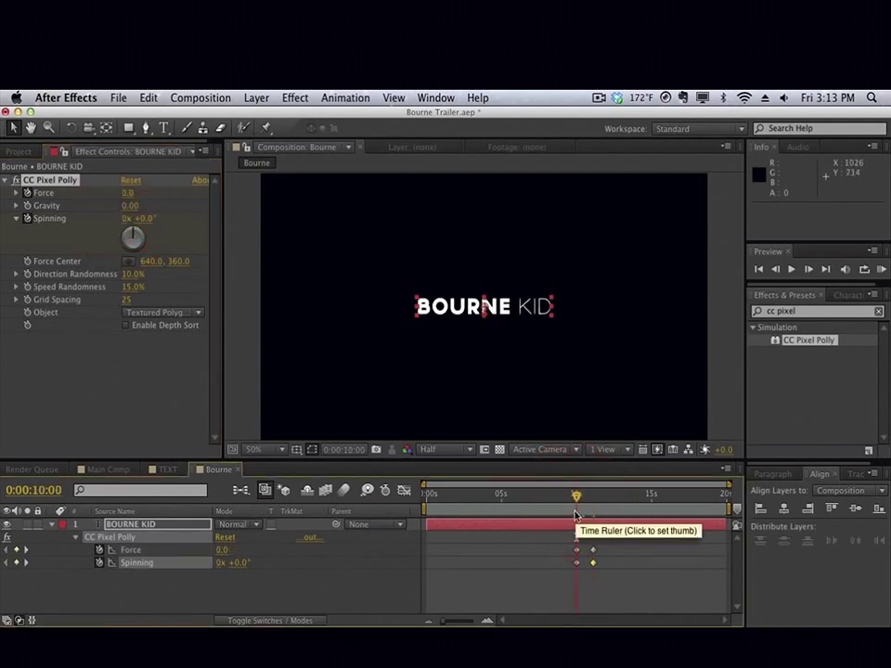
pyautogui.moveTo(577, 515); pyautogui.dragTo(587, 499)
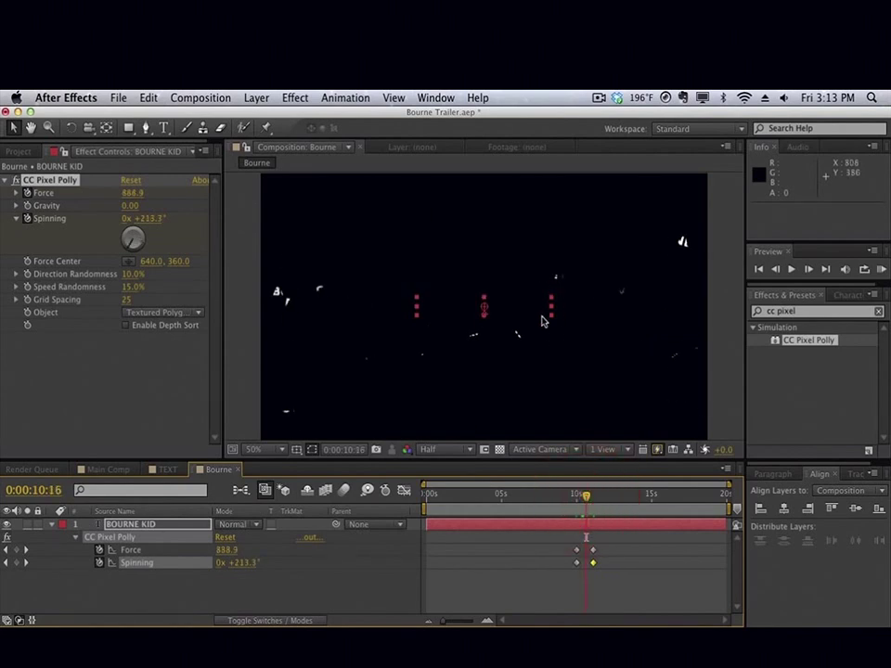
pyautogui.moveTo(585, 499); pyautogui.dragTo(582, 499)
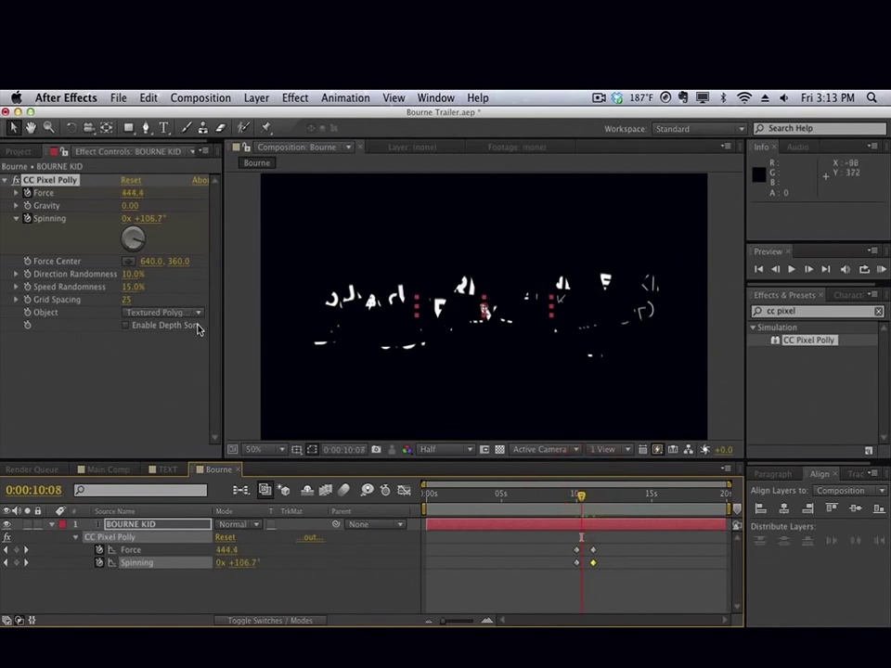
pyautogui.moveTo(125, 300); pyautogui.dragTo(124, 302)
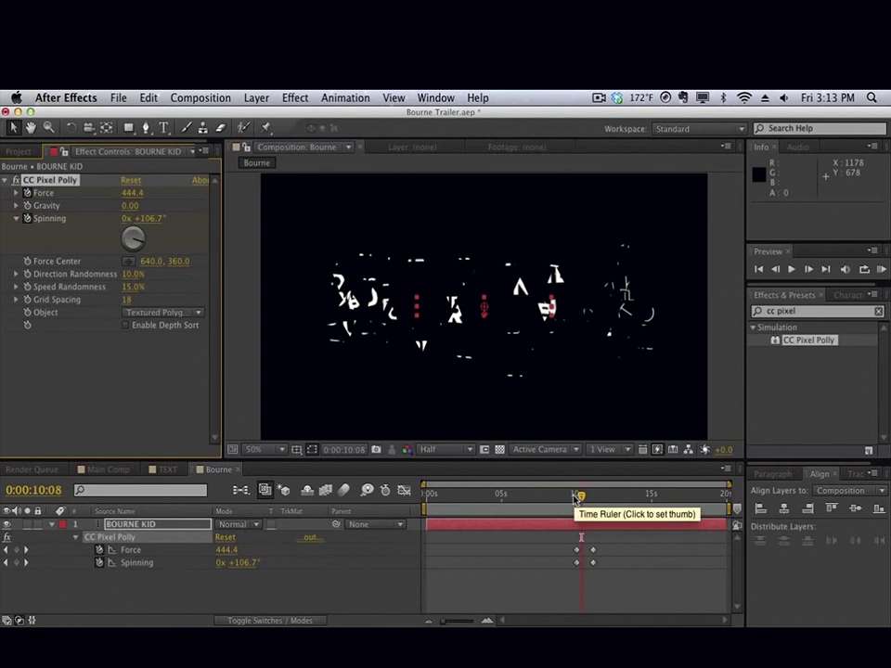
pyautogui.moveTo(579, 497); pyautogui.dragTo(579, 499)
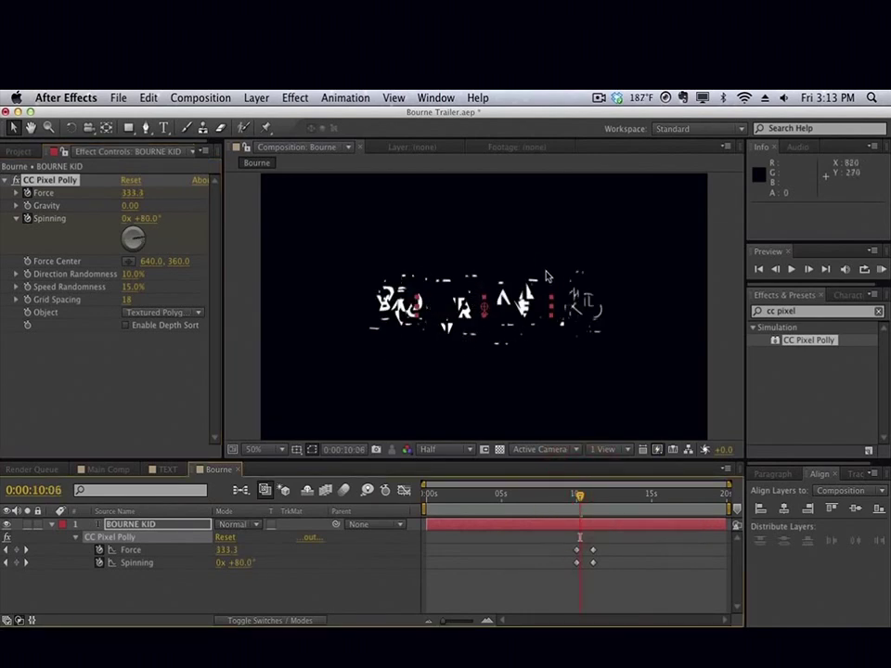
pyautogui.moveTo(586, 503); pyautogui.dragTo(578, 500)
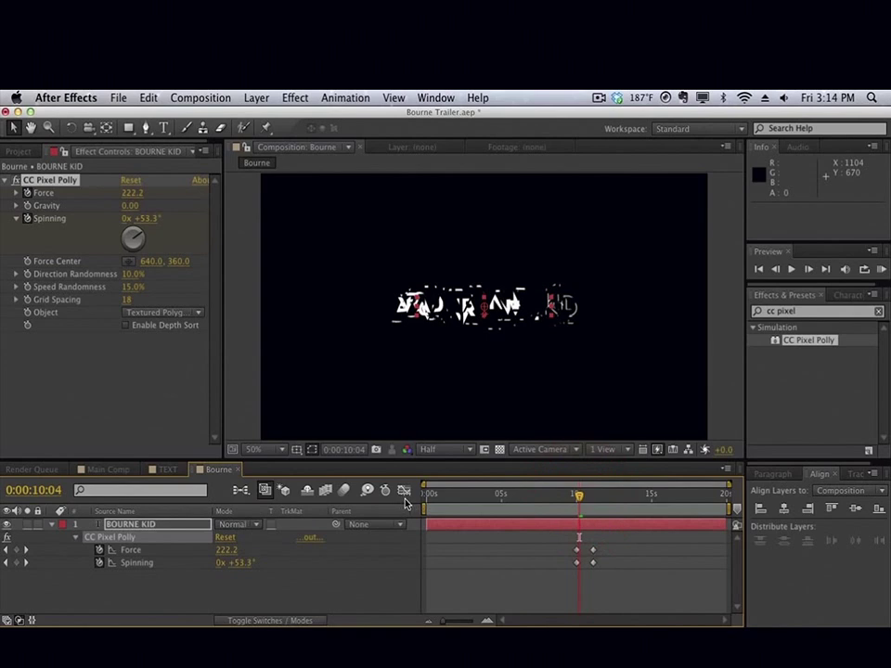
pyautogui.moveTo(427, 508); pyautogui.dragTo(565, 508)
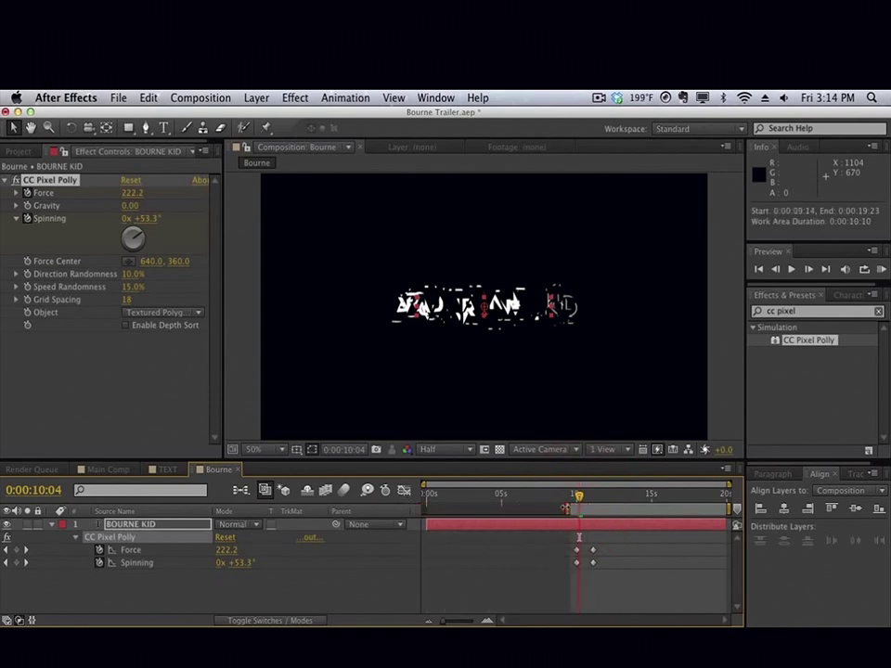
# RAM-preview the shatter animation and review its later frames.
pyautogui.press('KP_0')
pyautogui.click(554, 386)
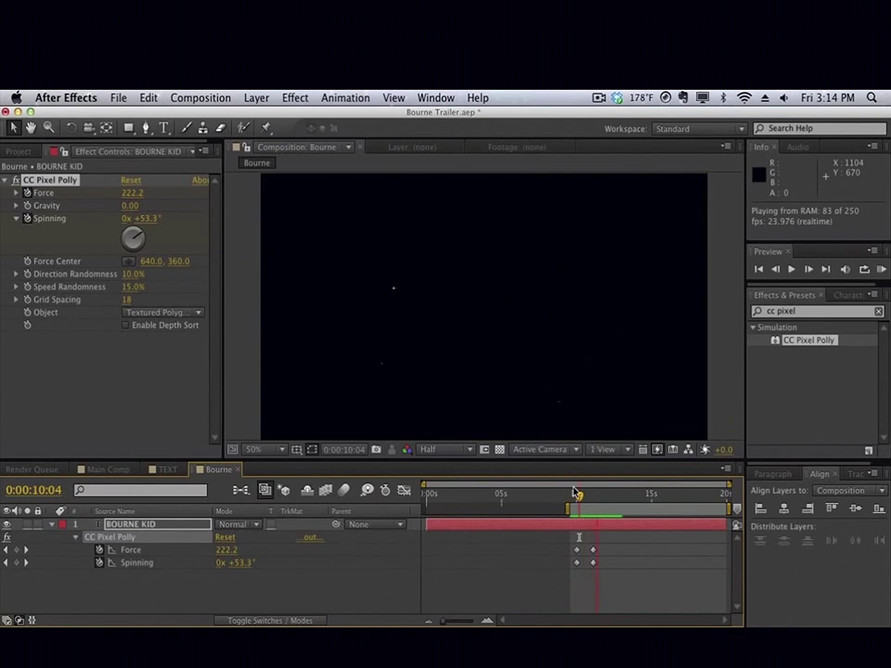
pyautogui.moveTo(578, 494)
pyautogui.mouseDown()
pyautogui.moveTo(615, 502)
pyautogui.moveTo(575, 498)
pyautogui.moveTo(583, 499)
pyautogui.mouseUp()
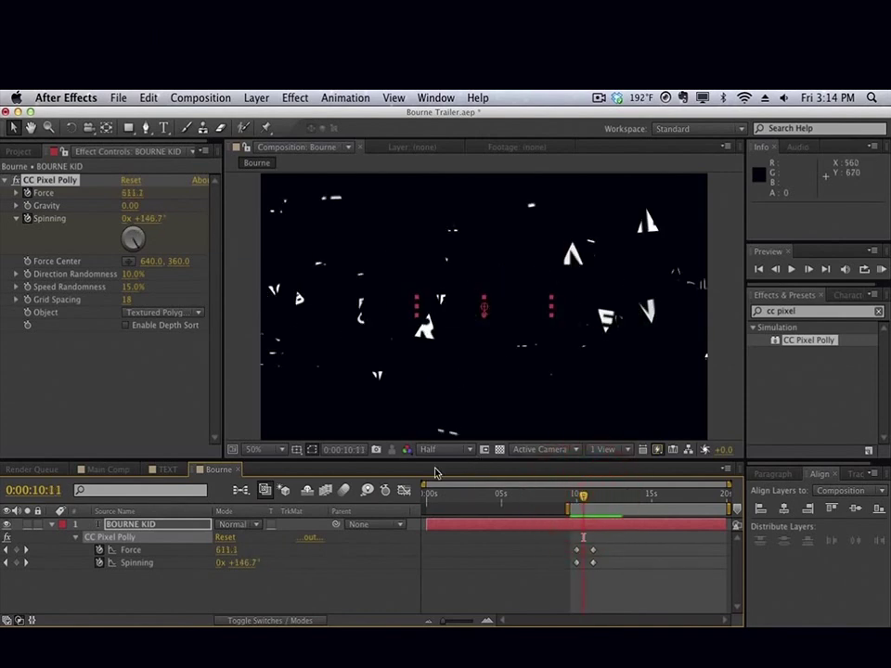
# Duplicate the BOURNE KID layer as BOURNE KID 2 and scrub the shatter again.
pyautogui.click(177, 527)
pyautogui.press('super+d')
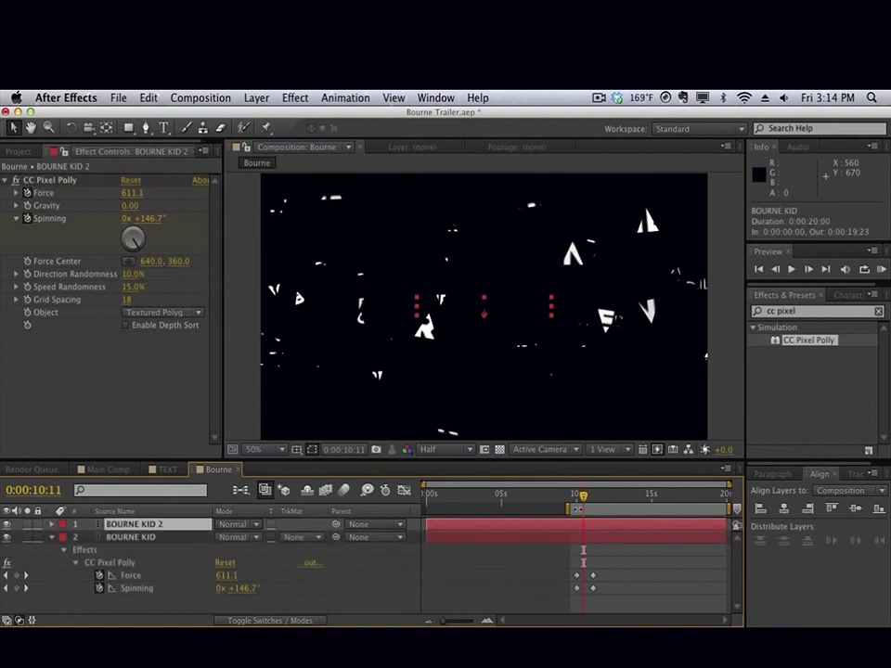
pyautogui.moveTo(579, 503); pyautogui.dragTo(582, 502)
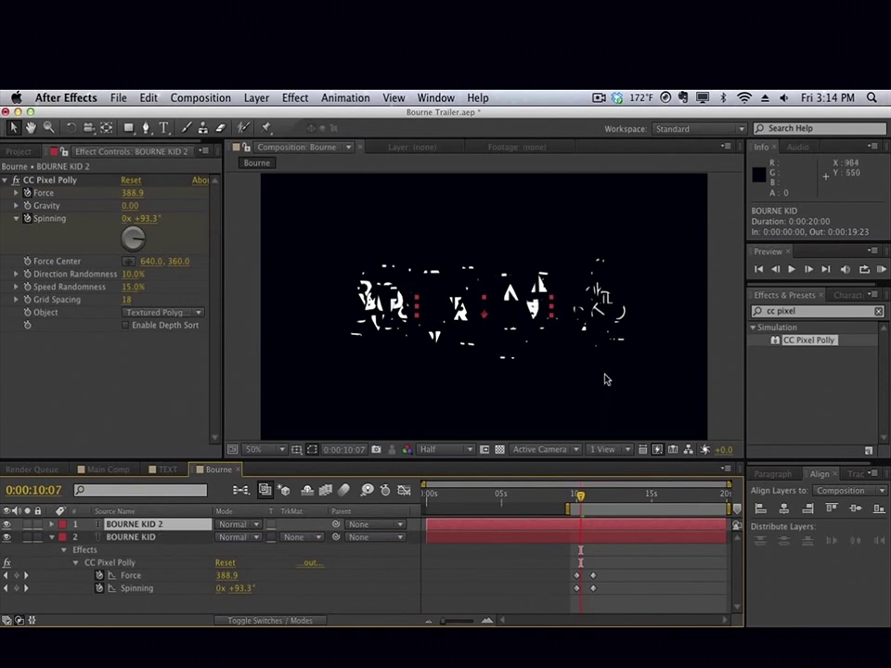
# Scrub Main Comp's first 2 seconds to check the title, then go back to Bourne.
pyautogui.click(109, 469)
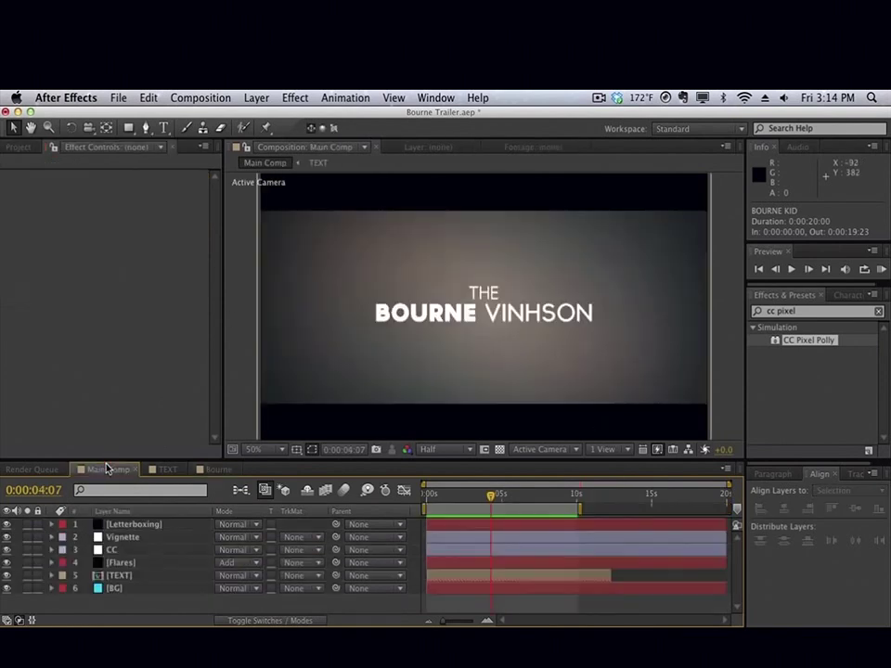
pyautogui.moveTo(463, 498); pyautogui.dragTo(457, 495)
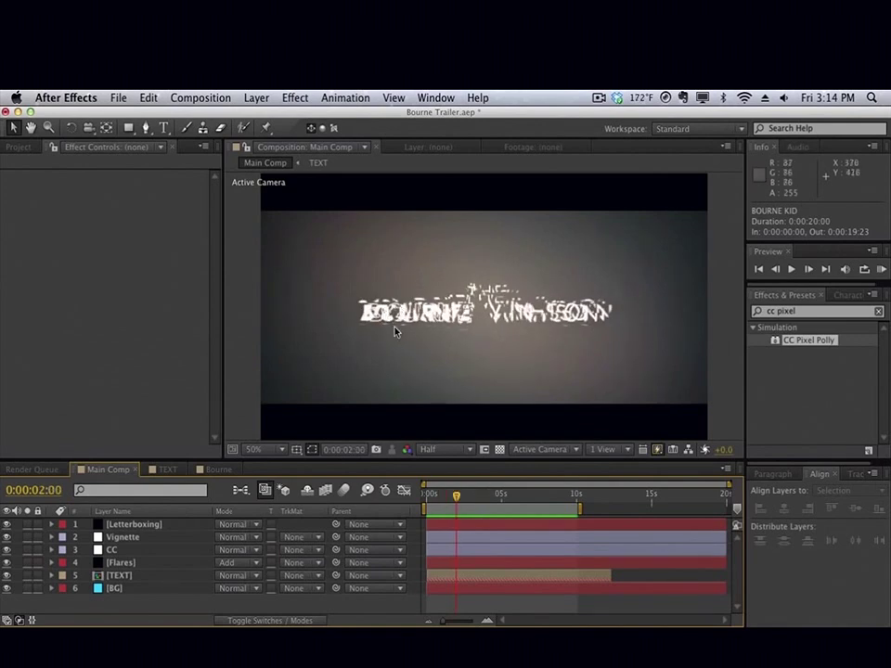
pyautogui.moveTo(461, 499)
pyautogui.mouseDown()
pyautogui.moveTo(445, 499)
pyautogui.moveTo(516, 500)
pyautogui.moveTo(446, 502)
pyautogui.mouseUp()
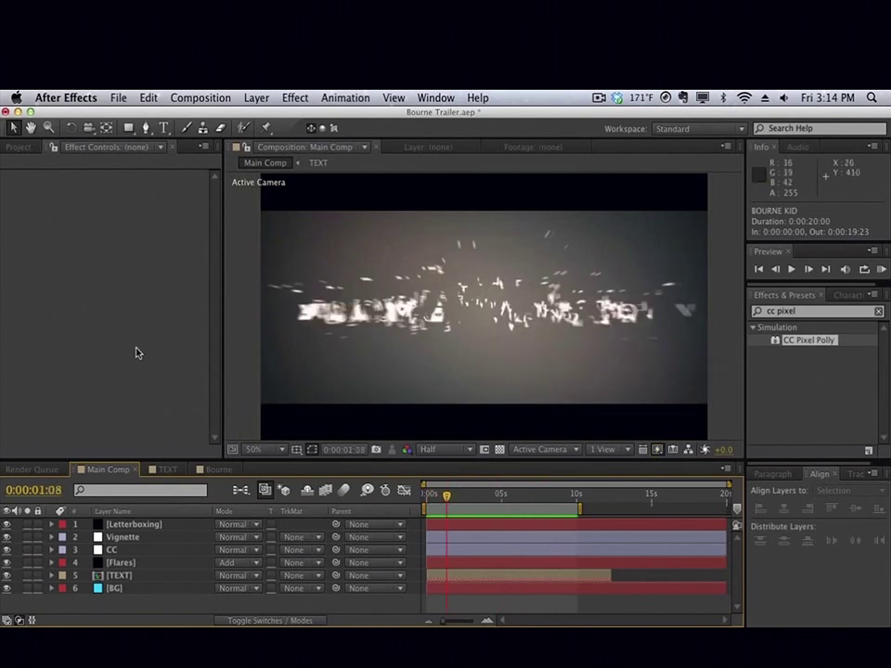
pyautogui.click(212, 469)
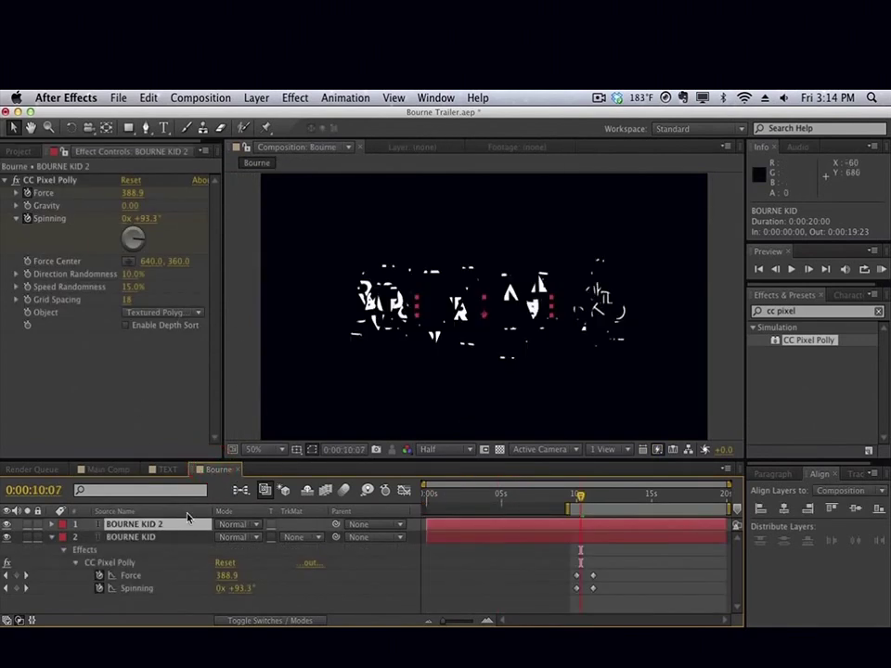
# Rename the duplicate layer to STROKE.
pyautogui.press('Return')
pyautogui.write('STROKE')
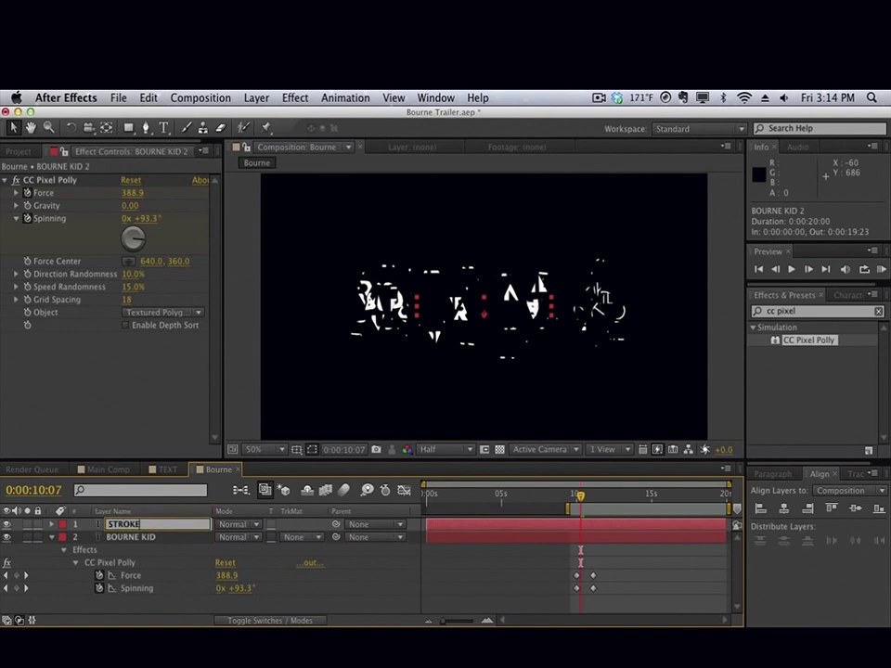
pyautogui.press('Return')
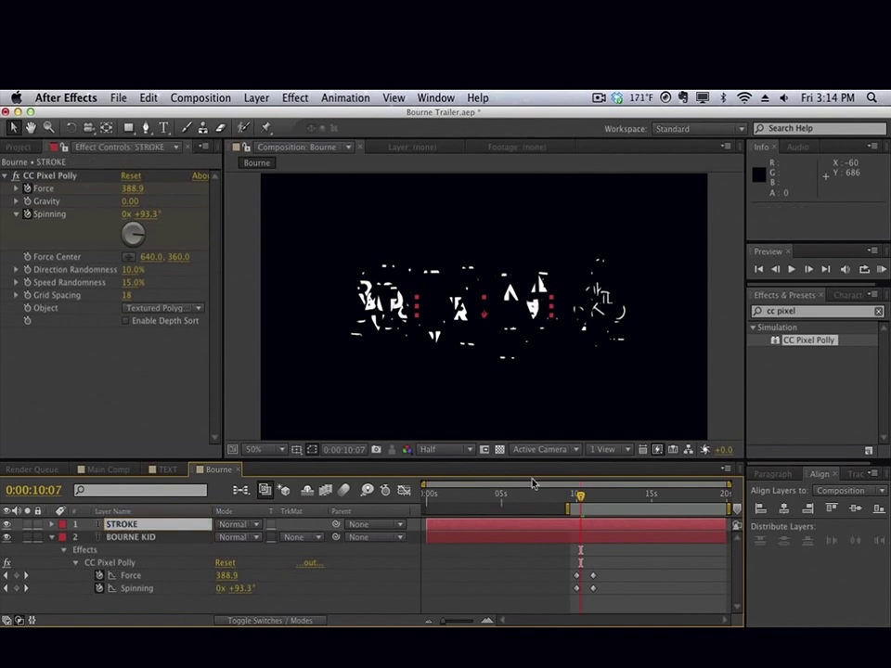
# At 9:01, give the BOURNE KID text a pink stroke colour and finish editing.
pyautogui.click(848, 294)
pyautogui.moveTo(586, 497); pyautogui.dragTo(561, 497)
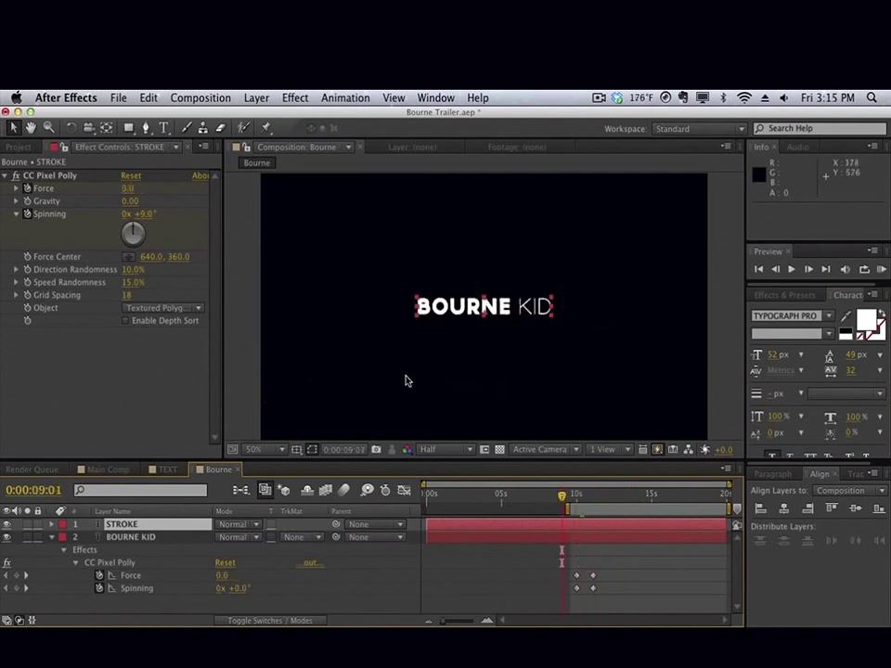
pyautogui.doubleClick(438, 305)
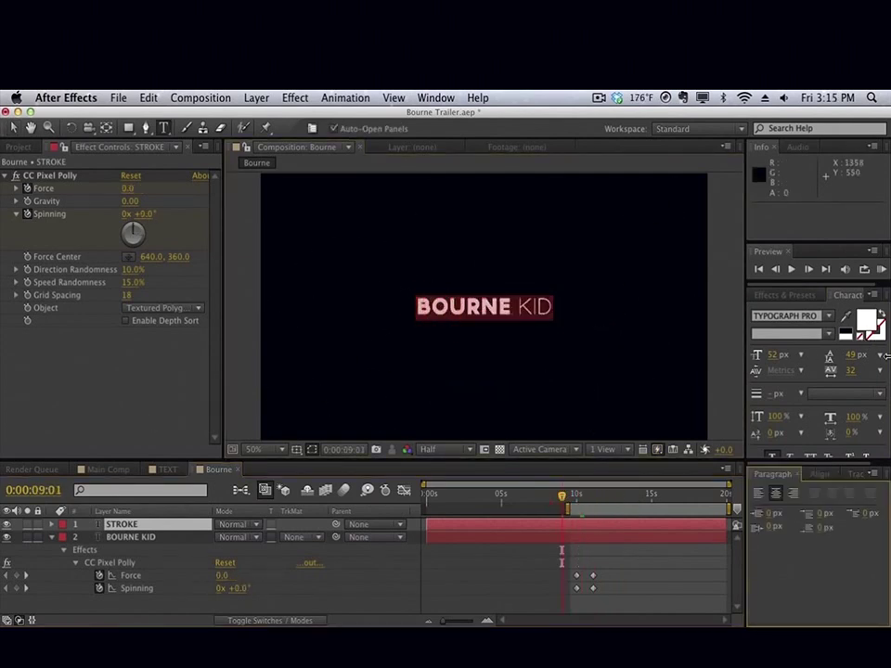
pyautogui.click(877, 325)
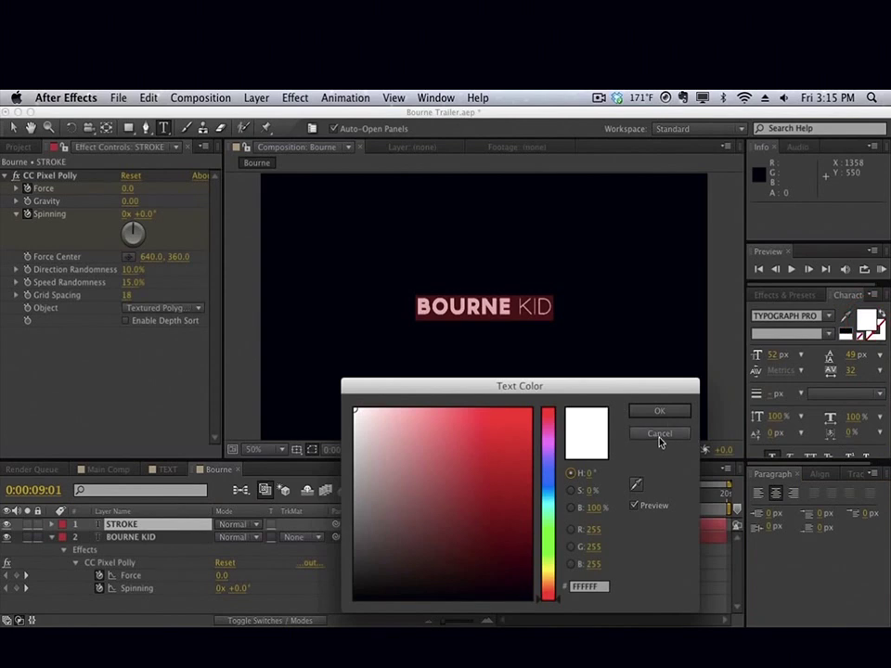
pyautogui.click(659, 434)
pyautogui.click(880, 333)
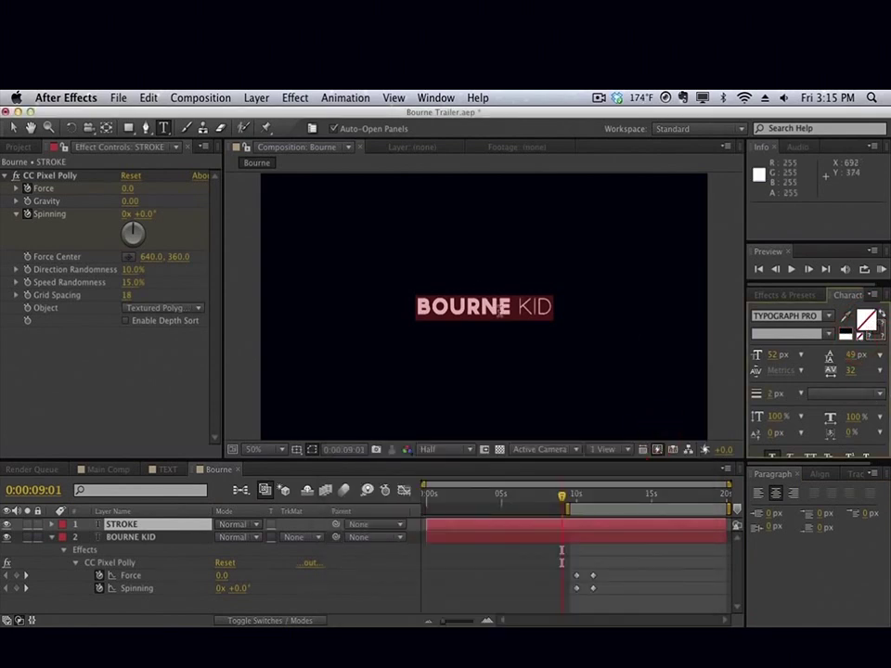
pyautogui.click(872, 331)
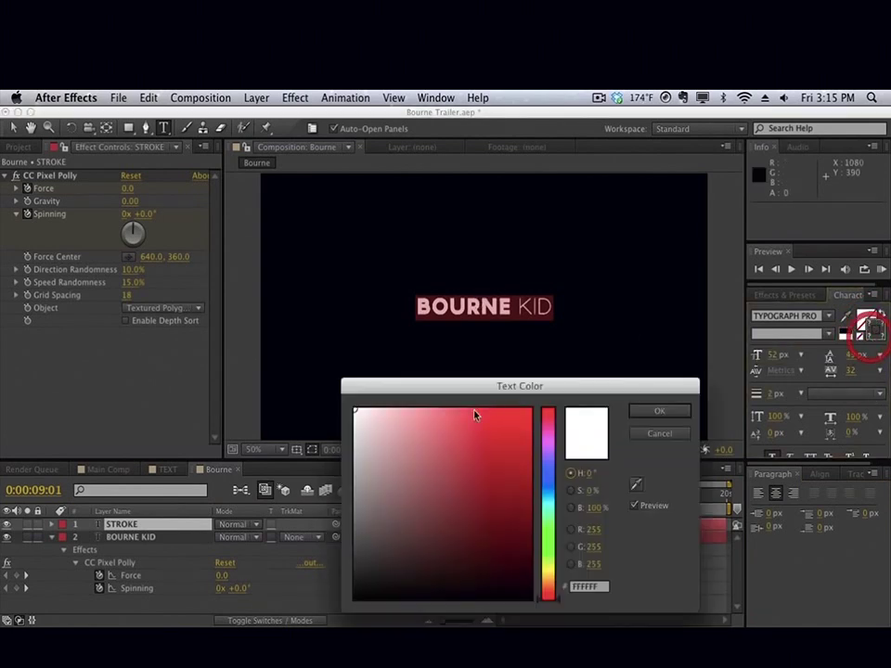
pyautogui.click(423, 461)
pyautogui.click(650, 410)
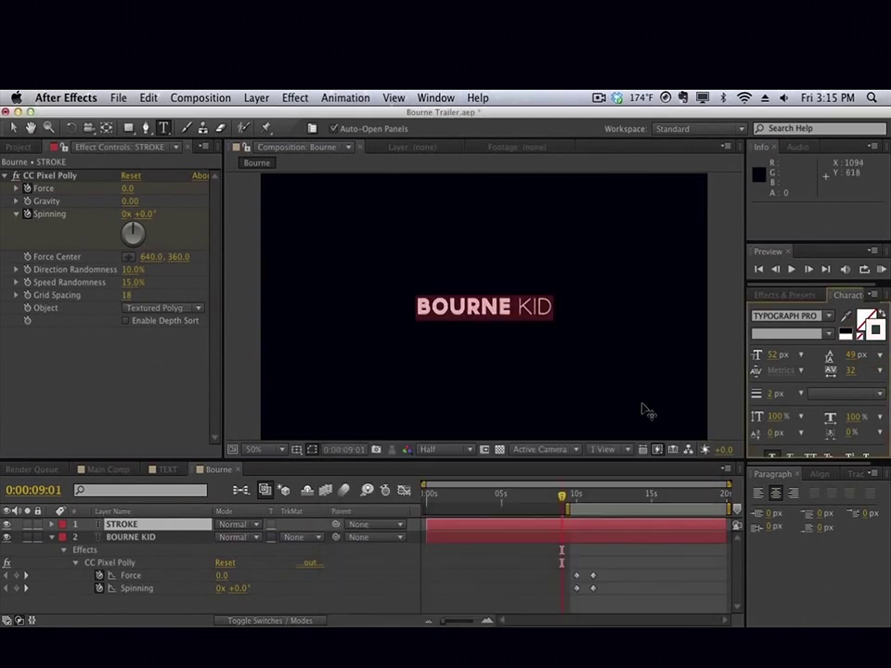
pyautogui.click(27, 527)
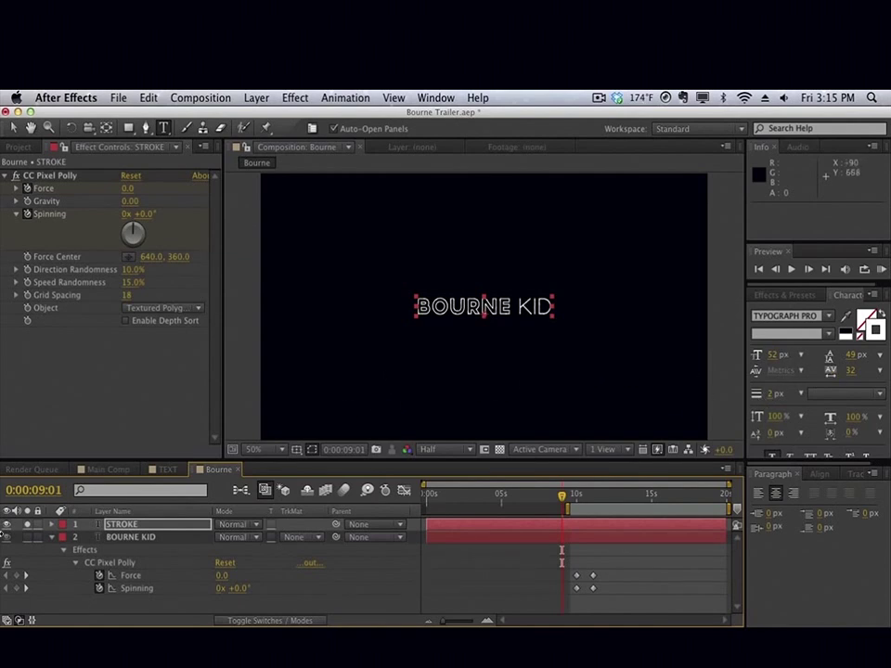
# Show the filled title, jump to the shatter moment and set STROKE's Grid Spacing to 21.
pyautogui.click(29, 525)
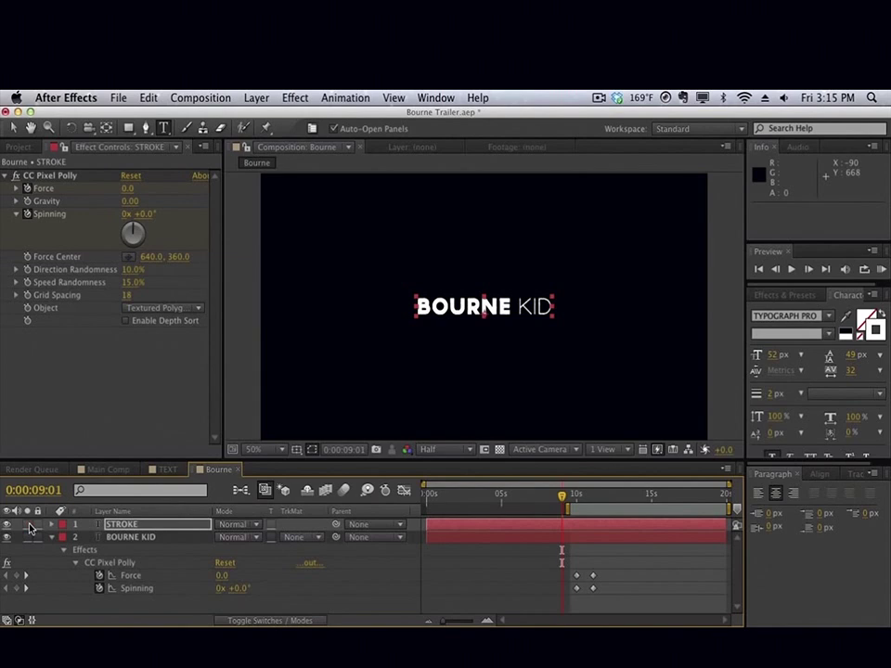
pyautogui.moveTo(614, 502); pyautogui.dragTo(582, 501)
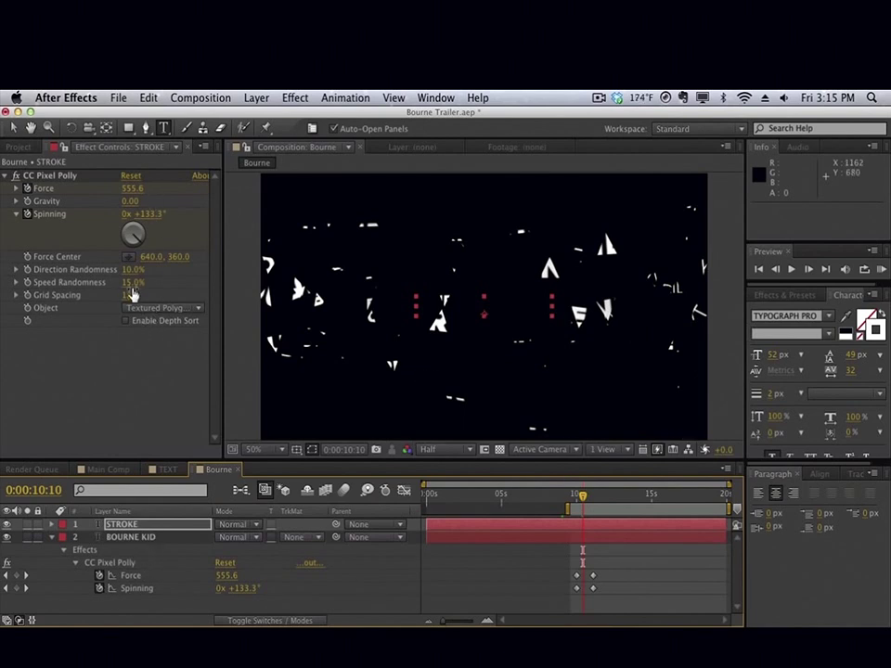
pyautogui.moveTo(128, 301); pyautogui.dragTo(129, 295)
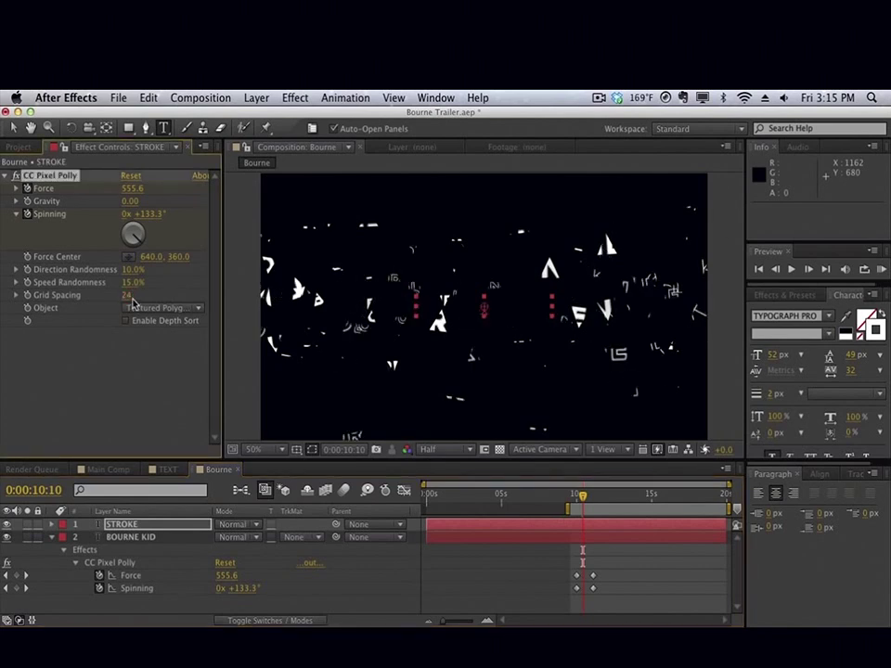
pyautogui.moveTo(132, 302); pyautogui.dragTo(128, 302)
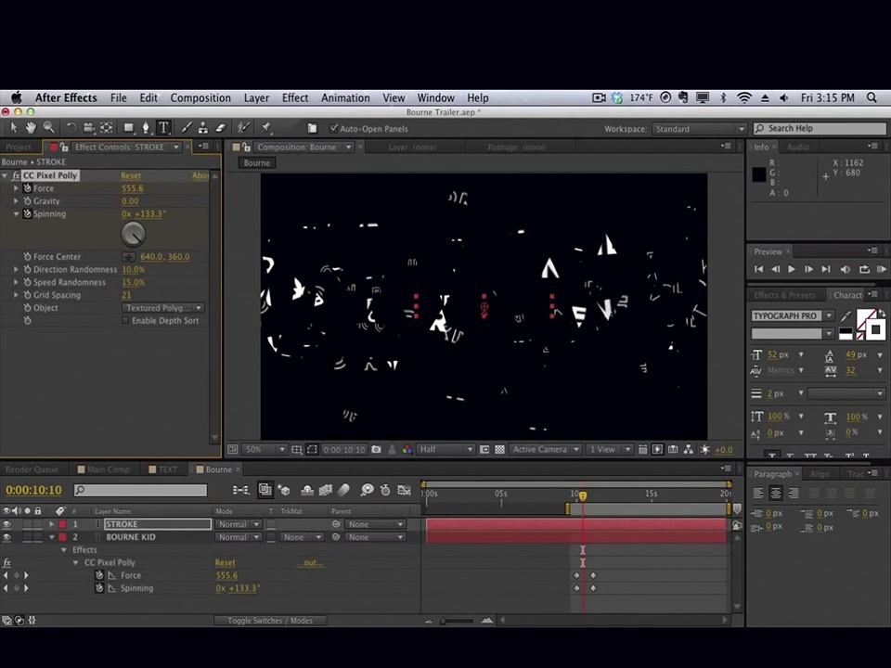
# Set STROKE's Speed Randomness to 50% and Direction Randomness to 0%.
pyautogui.click(133, 282)
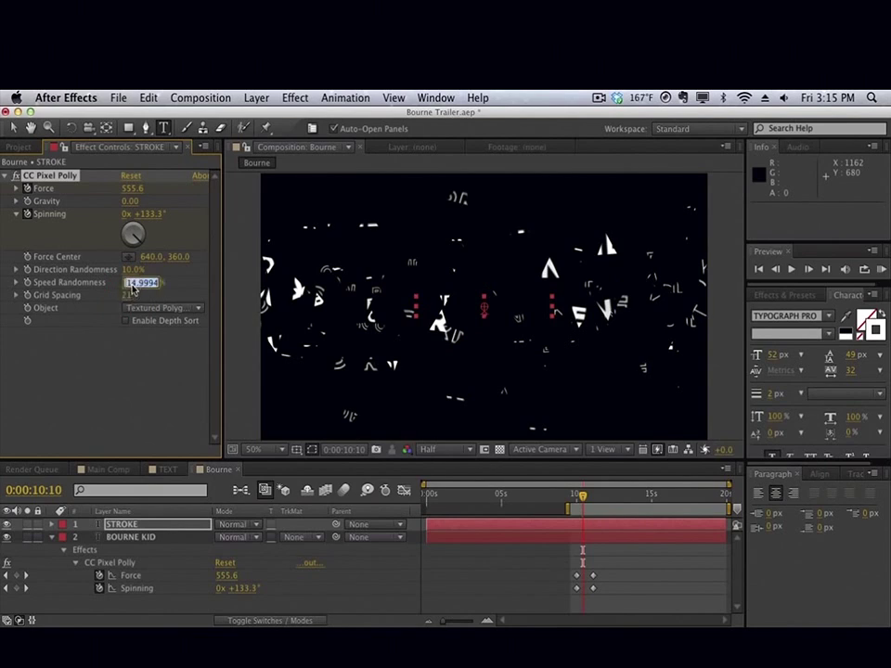
pyautogui.write('50')
pyautogui.press('Return')
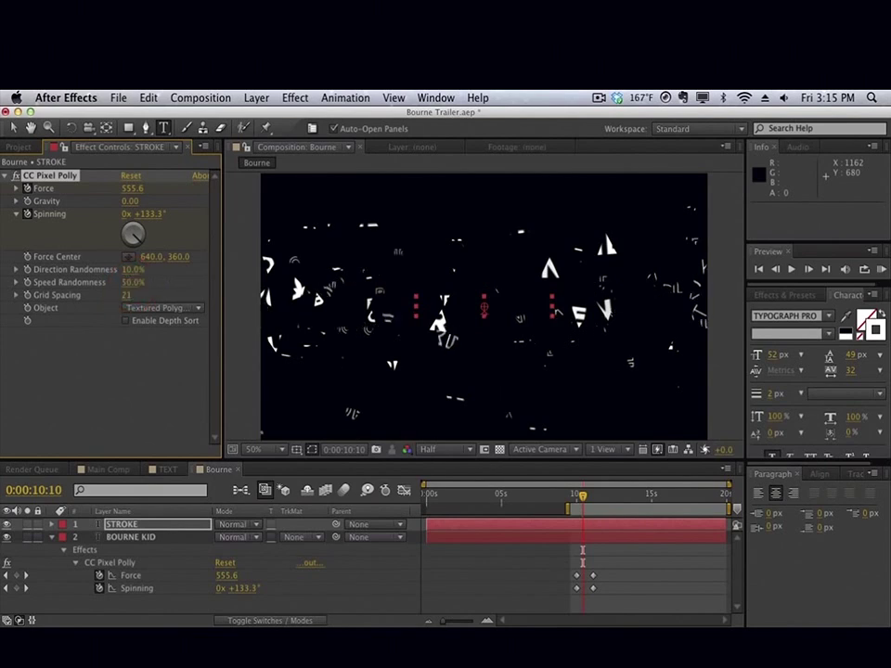
pyautogui.click(131, 269)
pyautogui.write('0')
pyautogui.press('Return')
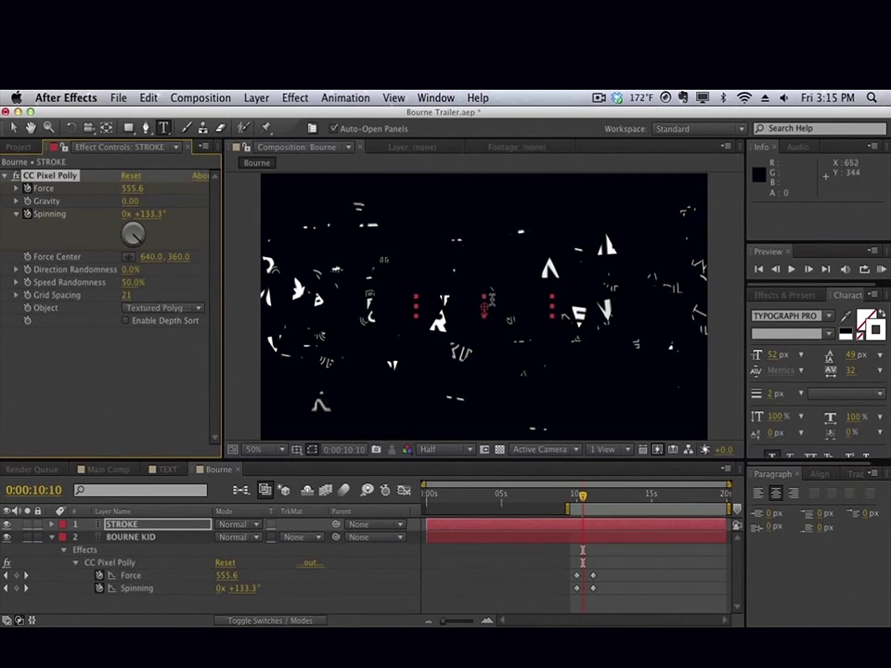
pyautogui.click(127, 539)
# Set BOURNE KID's Direction Randomness to 0% and Speed Randomness to 60%.
pyautogui.click(135, 275)
pyautogui.write('0')
pyautogui.press('Return')
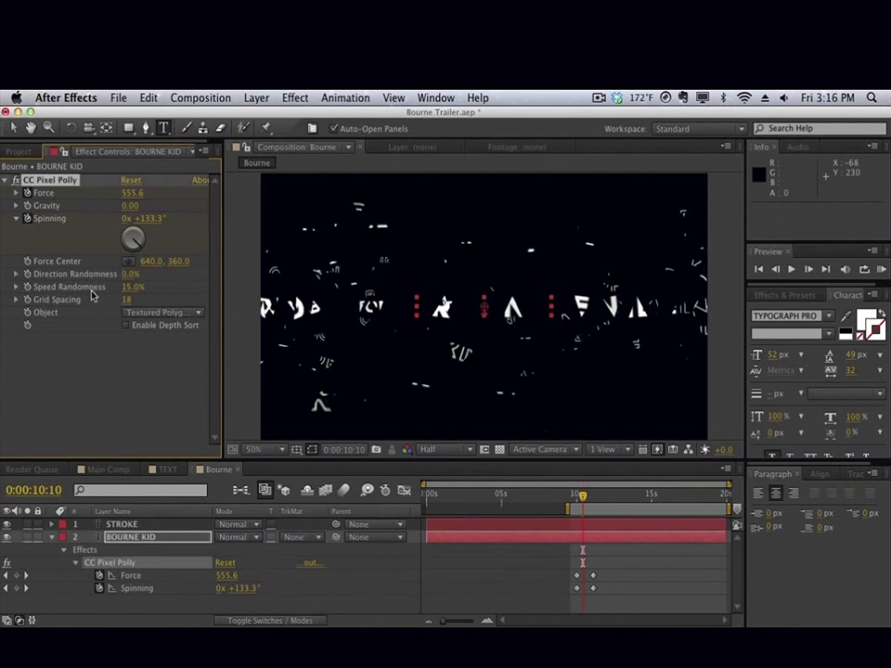
pyautogui.click(126, 288)
pyautogui.write('60')
pyautogui.press('Return')
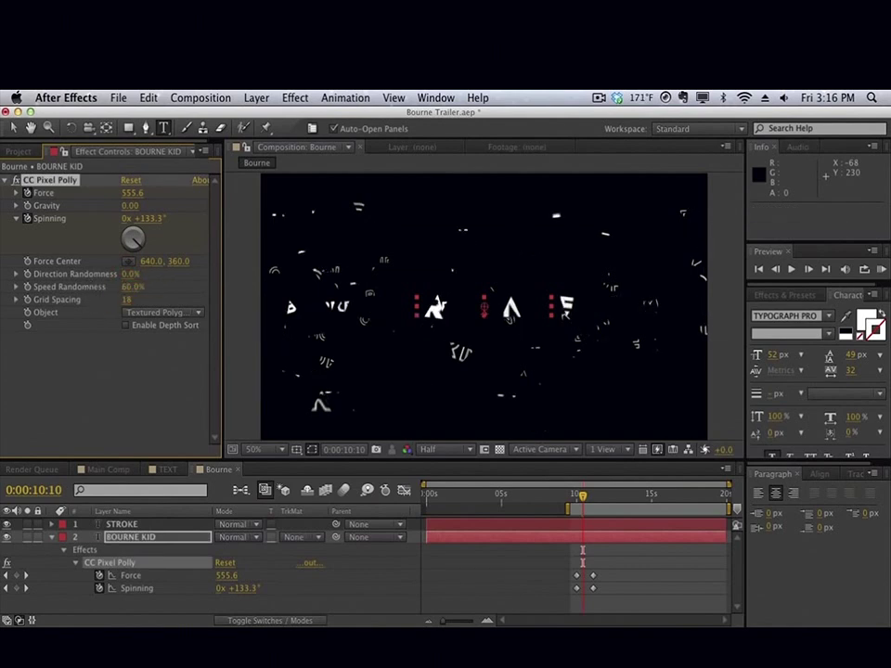
# Preview the combined shatter at 25% view and review frames around 10 seconds.
pyautogui.press(',')
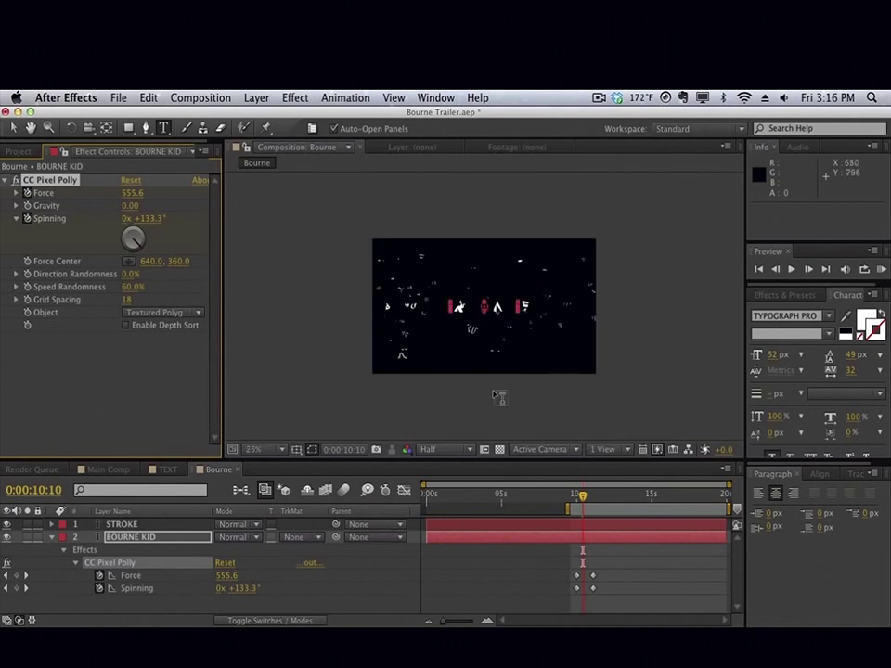
pyautogui.press('space')
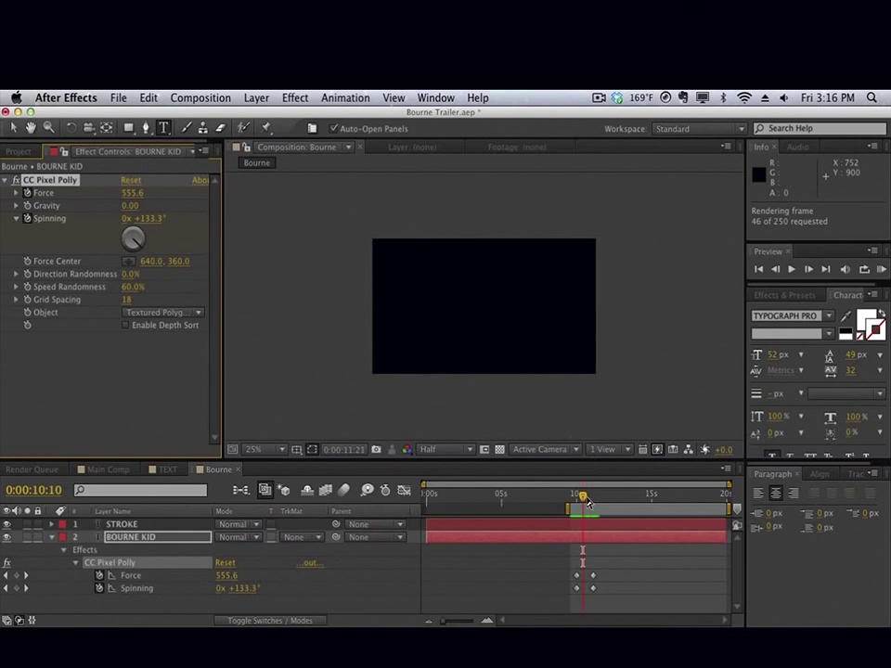
pyautogui.moveTo(605, 502); pyautogui.dragTo(586, 501)
pyautogui.press('.')
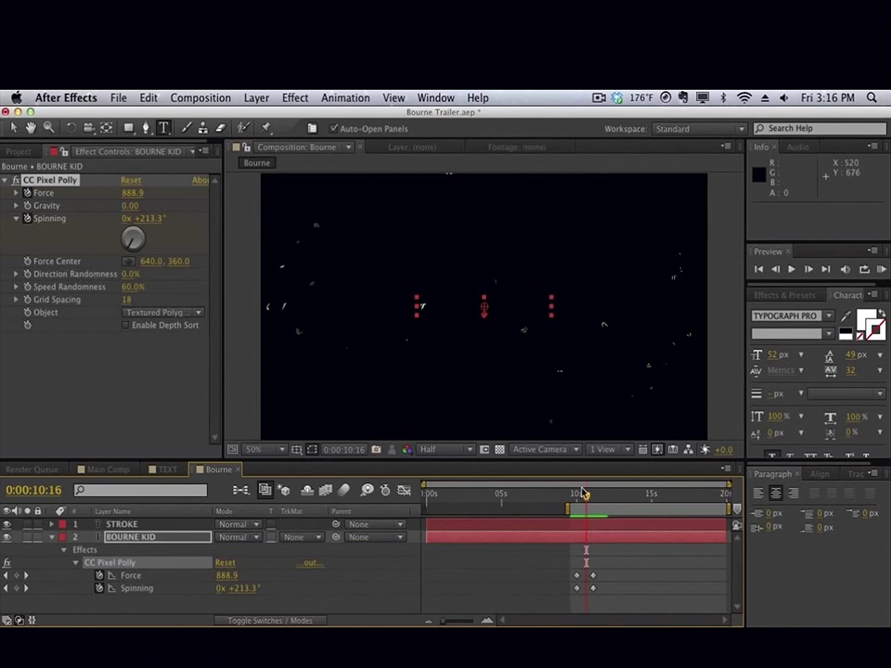
pyautogui.moveTo(588, 501); pyautogui.dragTo(583, 503)
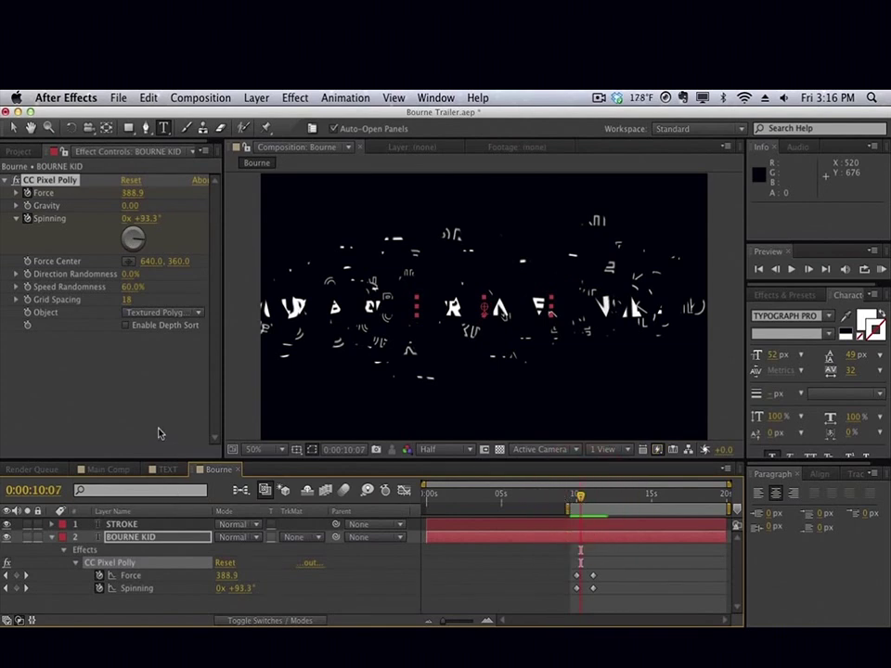
# Set the STROKE layer's Grid Spacing to 15 and review the shatter near 10 seconds.
pyautogui.click(136, 525)
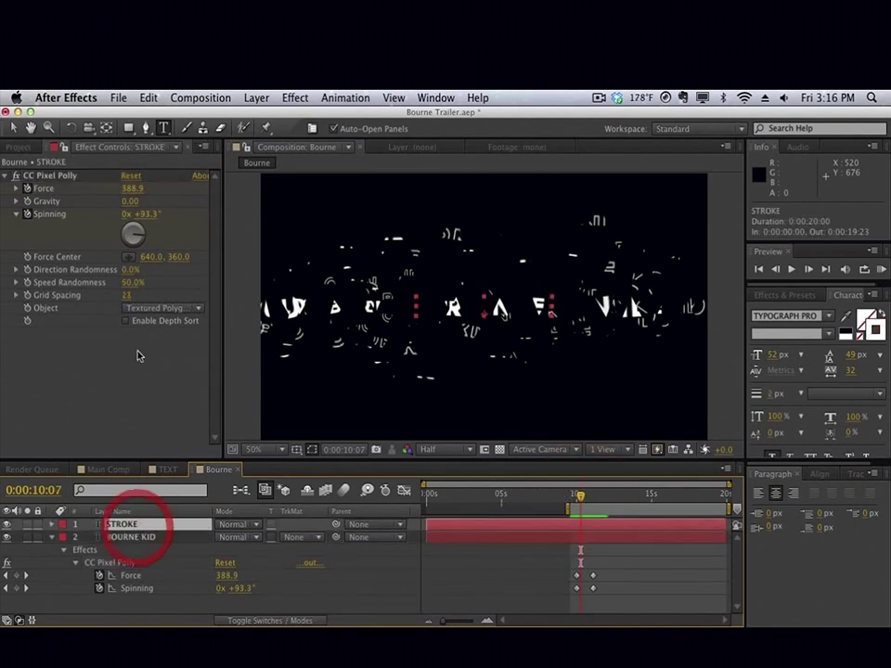
pyautogui.click(136, 295)
pyautogui.write('15')
pyautogui.press('Return')
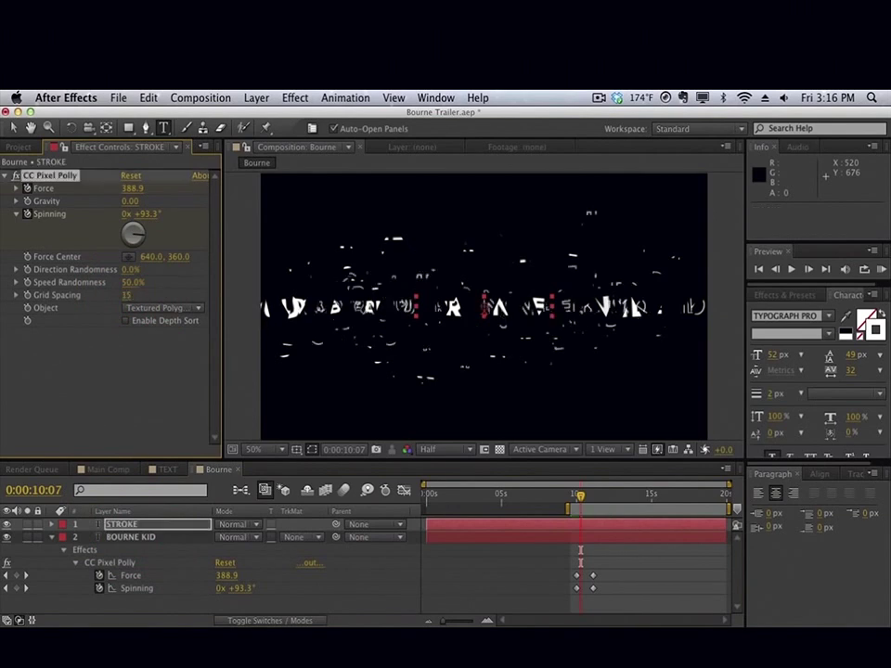
pyautogui.moveTo(576, 496)
pyautogui.mouseDown()
pyautogui.moveTo(590, 491)
pyautogui.moveTo(593, 498)
pyautogui.mouseUp()
# Change BOURNE KID's Spinning keyframe at 11:03 to 2 revolutions and check the shatter at 10:06.
pyautogui.click(221, 590)
pyautogui.write('2')
pyautogui.press('Return')
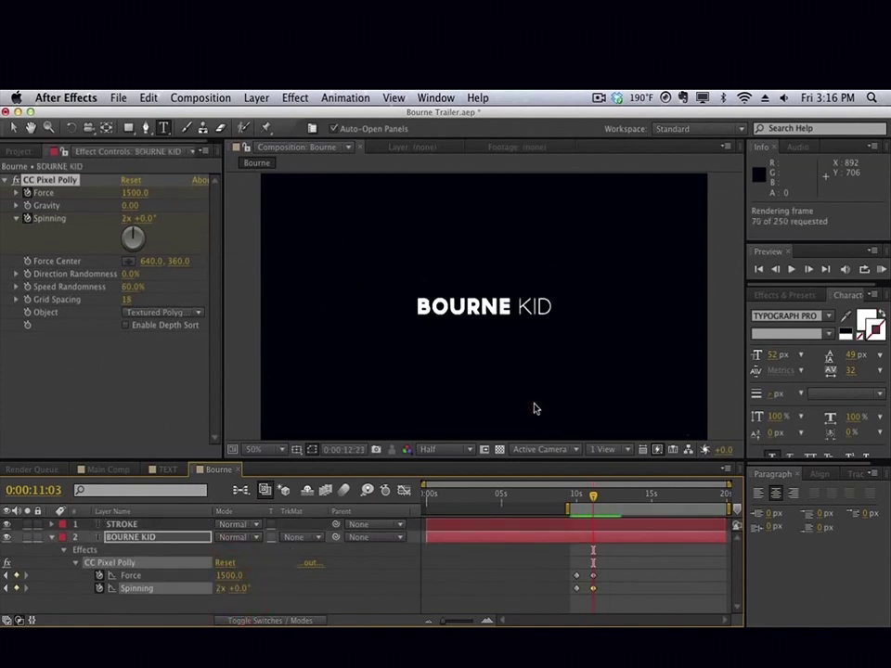
pyautogui.click(588, 499)
pyautogui.moveTo(588, 498); pyautogui.dragTo(580, 499)
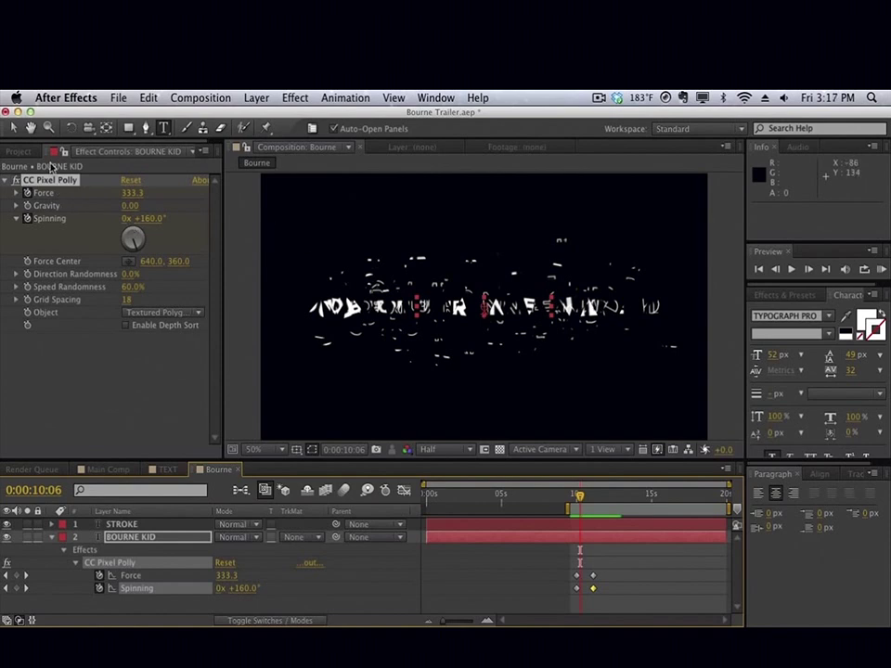
pyautogui.click(13, 128)
pyautogui.click(243, 289)
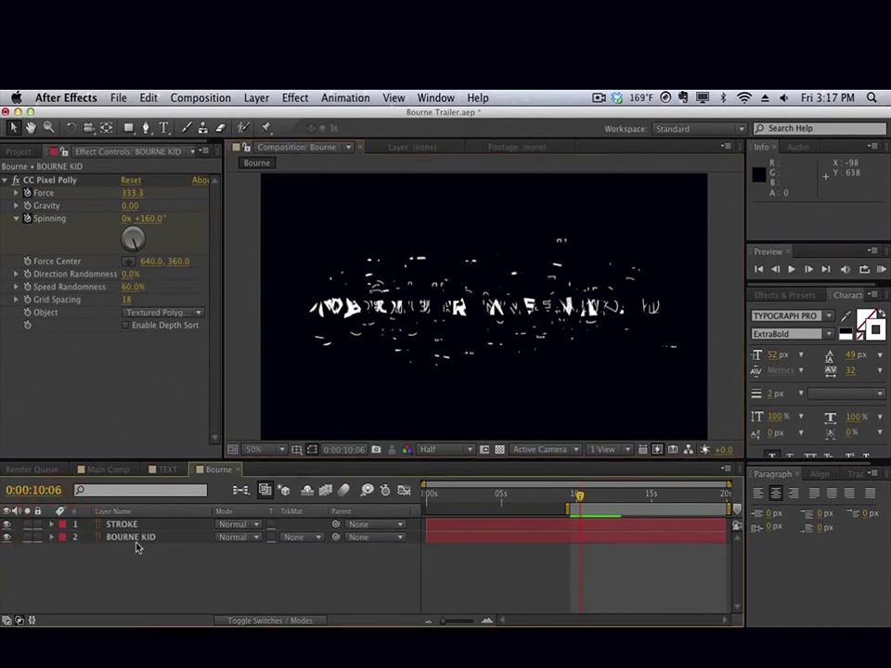
# Create a new composition named Slow Mo.
pyautogui.click(200, 98)
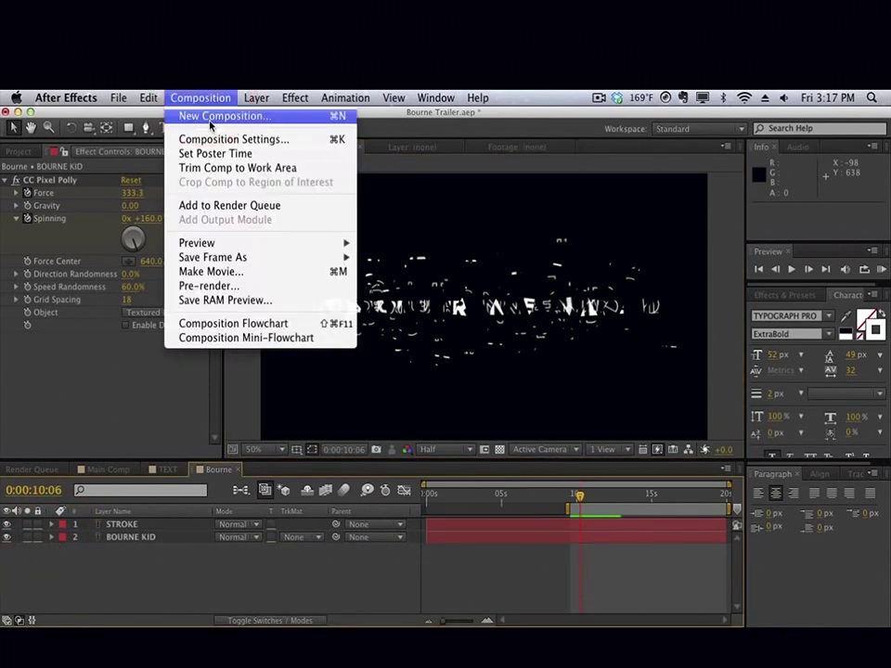
pyautogui.click(199, 114)
pyautogui.write('Slow Mo')
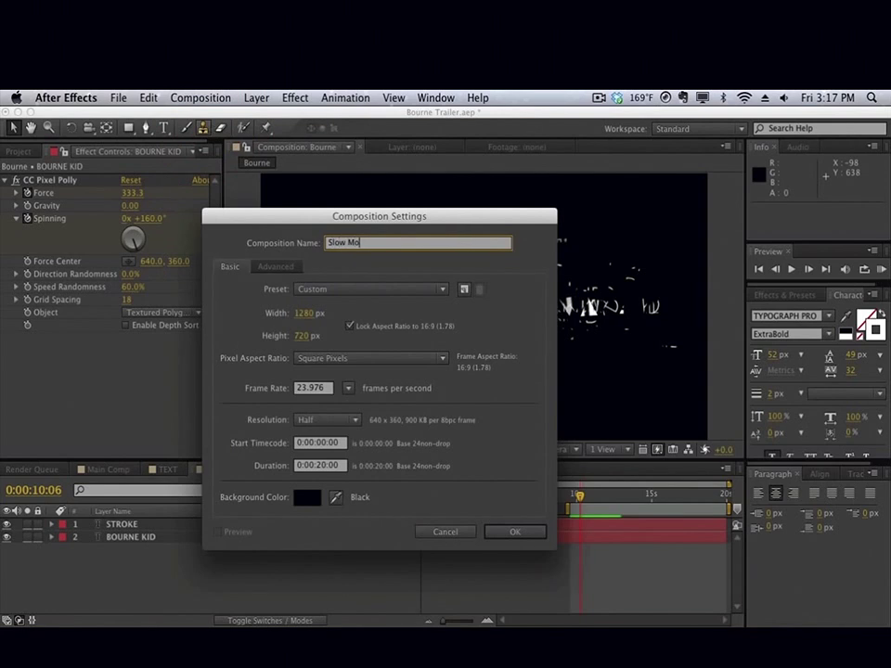
pyautogui.press('Return')
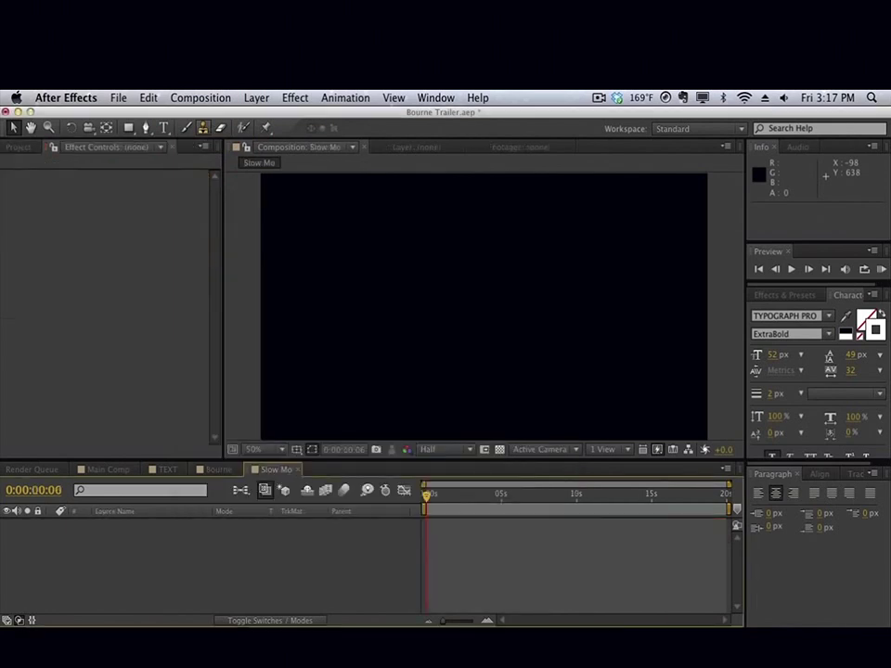
# Drag the Bourne composition into Slow Mo's timeline and scrub to its shatter near 10 seconds.
pyautogui.click(18, 147)
pyautogui.moveTo(51, 282); pyautogui.dragTo(181, 595)
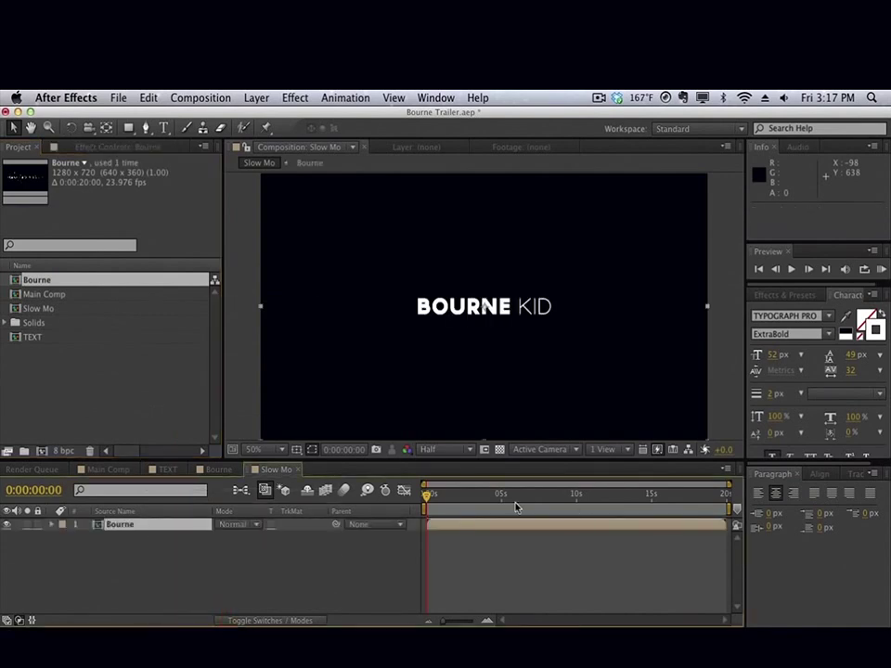
pyautogui.moveTo(453, 500); pyautogui.dragTo(423, 501)
pyautogui.moveTo(426, 495); pyautogui.dragTo(584, 504)
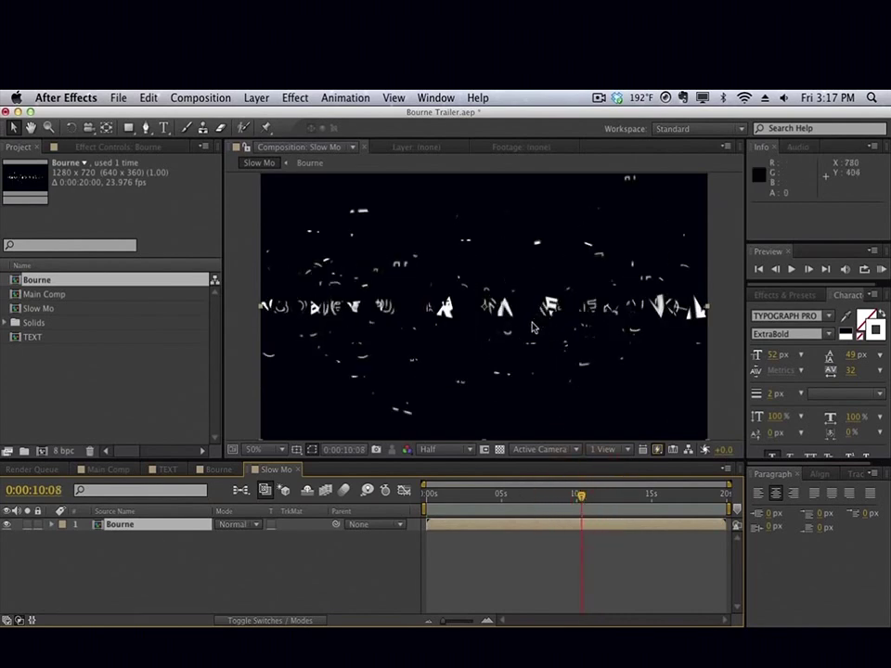
pyautogui.moveTo(581, 506)
pyautogui.mouseDown()
pyautogui.moveTo(597, 497)
pyautogui.moveTo(582, 497)
pyautogui.moveTo(583, 521)
pyautogui.mouseUp()
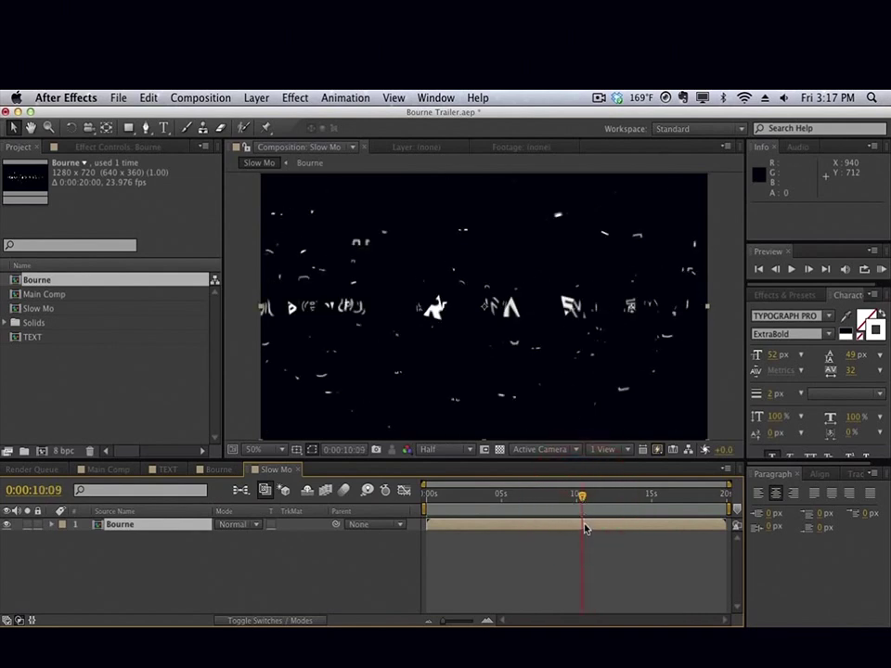
# Time-reverse the nested Bourne layer in Slow Mo and check it from the start.
pyautogui.click(585, 528)
pyautogui.rightClick(584, 527)
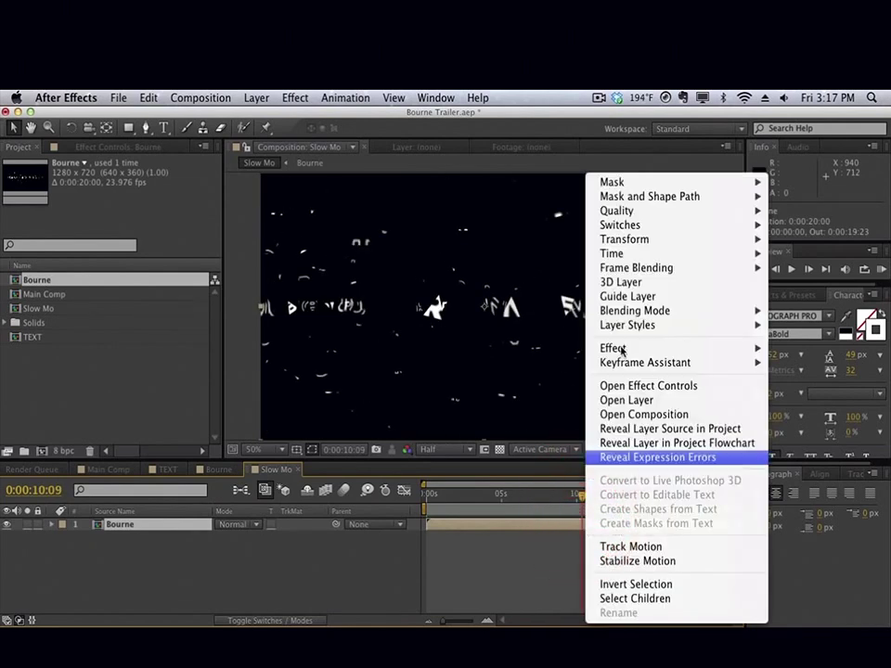
pyautogui.moveTo(623, 259)
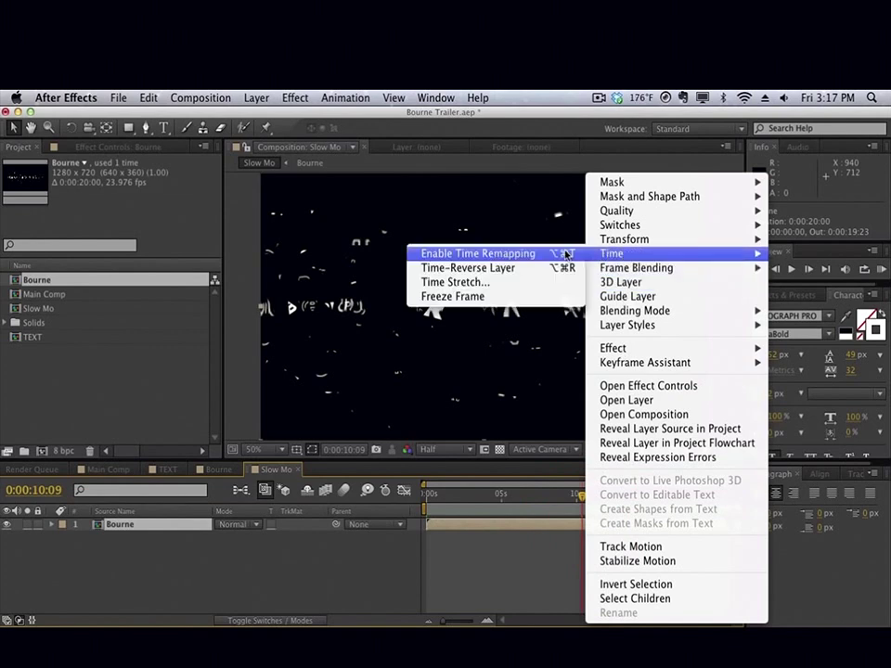
pyautogui.click(562, 268)
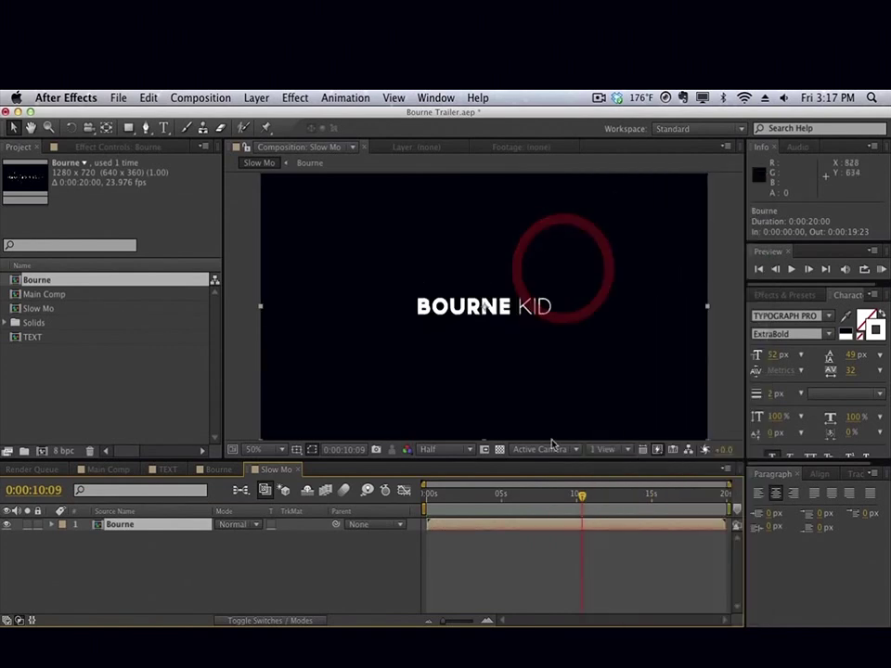
pyautogui.moveTo(566, 500); pyautogui.dragTo(555, 521)
# Trim the Bourne layer to start near 8 seconds and RAM-preview the reversed title.
pyautogui.moveTo(427, 526)
pyautogui.mouseDown()
pyautogui.moveTo(550, 526)
pyautogui.moveTo(560, 534)
pyautogui.moveTo(434, 529)
pyautogui.mouseUp()
pyautogui.click(422, 498)
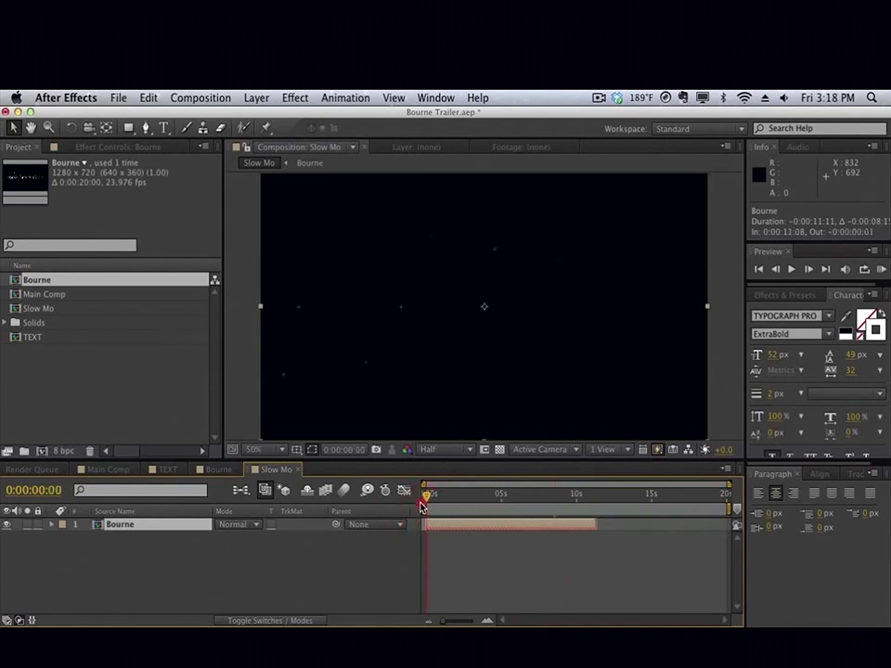
pyautogui.moveTo(428, 496)
pyautogui.mouseDown()
pyautogui.moveTo(477, 497)
pyautogui.moveTo(442, 495)
pyautogui.mouseUp()
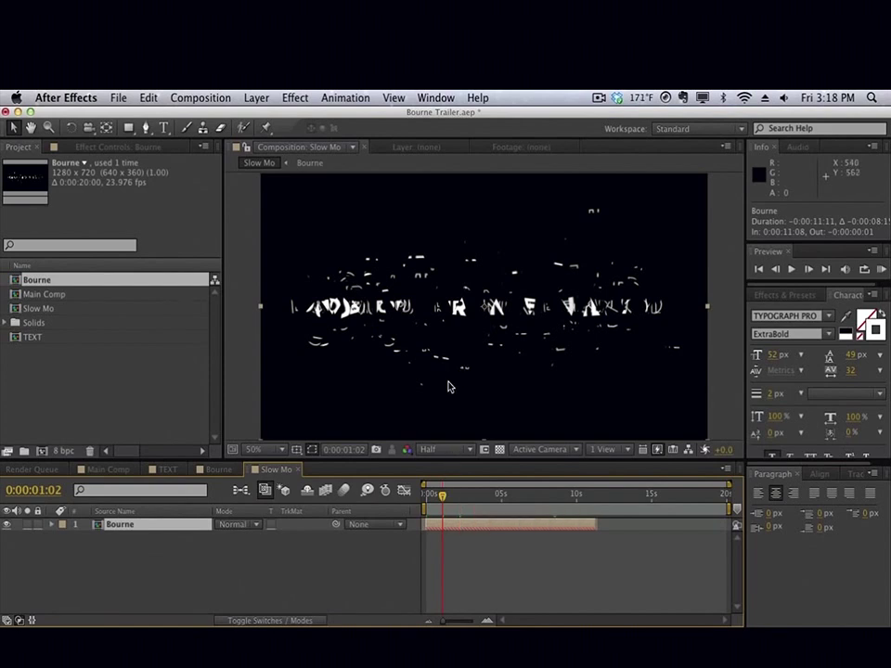
pyautogui.press('KP_0')
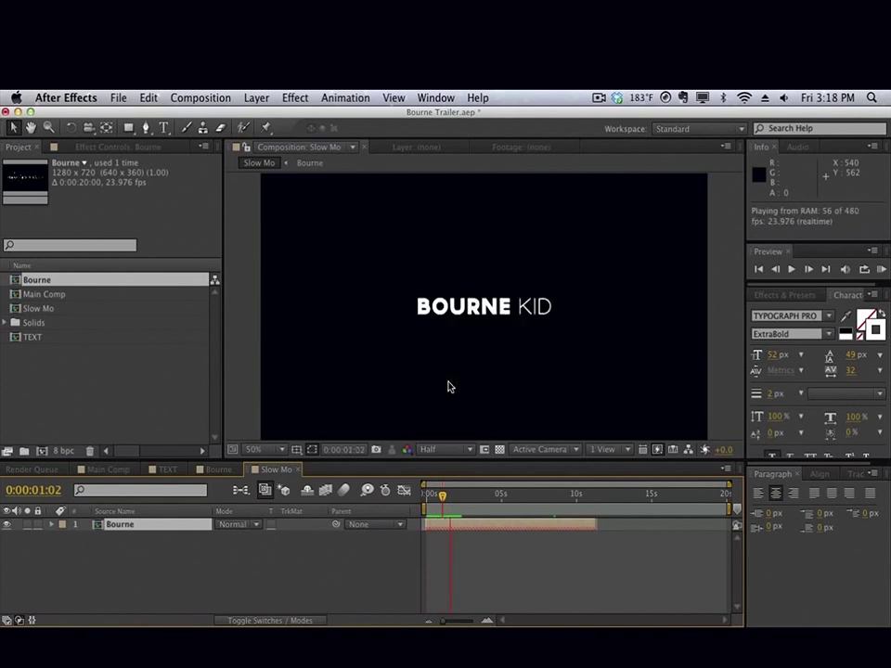
pyautogui.click(449, 381)
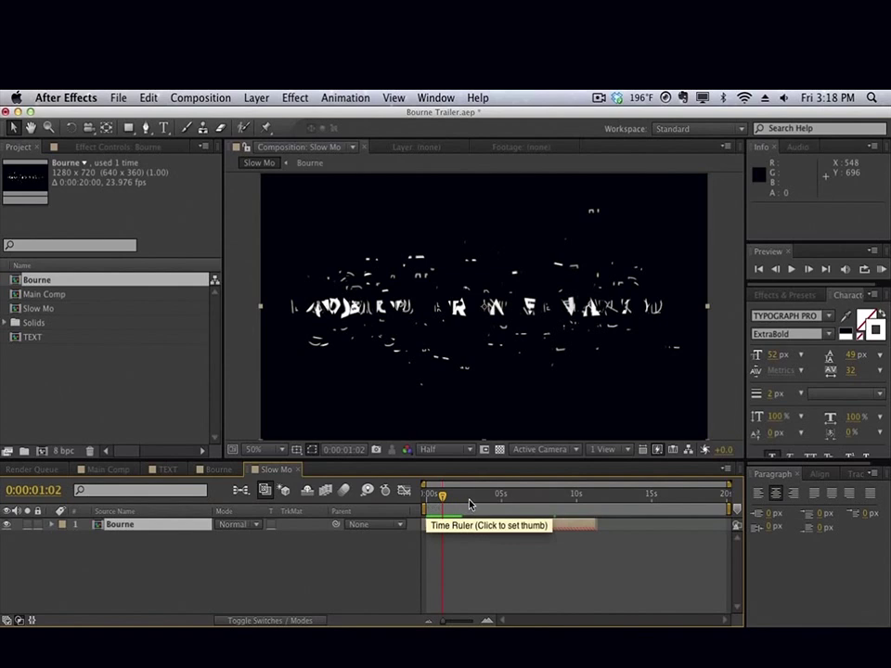
pyautogui.click(230, 469)
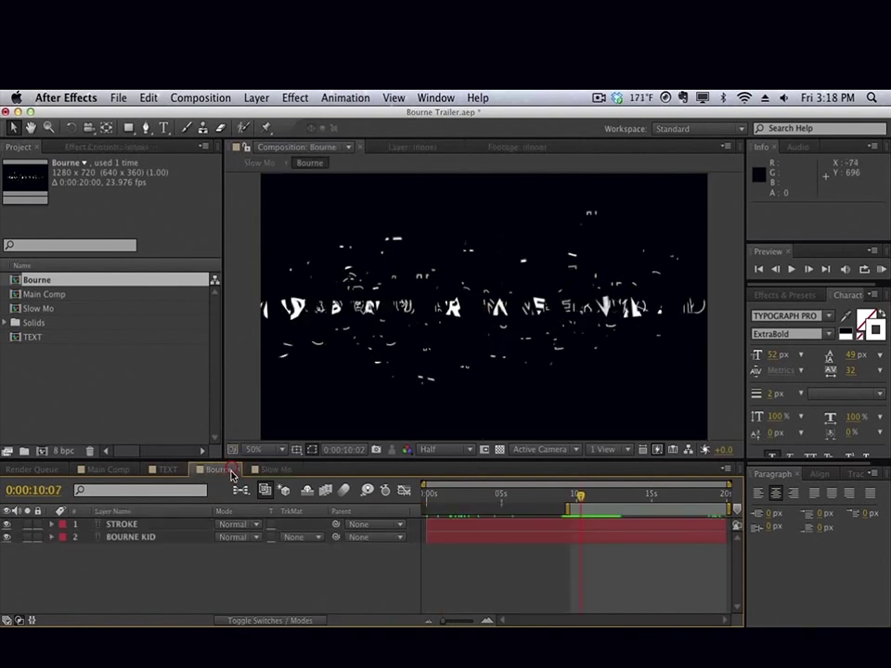
# Reveal BOURNE KID's keyframes, select the Force and Spinning keys near 10 seconds, then return to Slow Mo.
pyautogui.click(184, 539)
pyautogui.press('u')
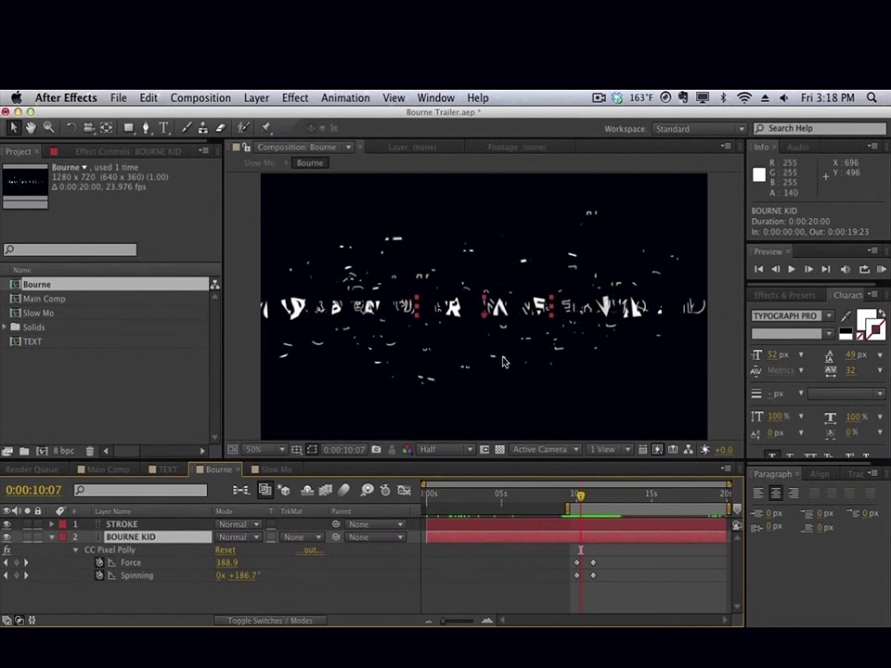
pyautogui.click(255, 472)
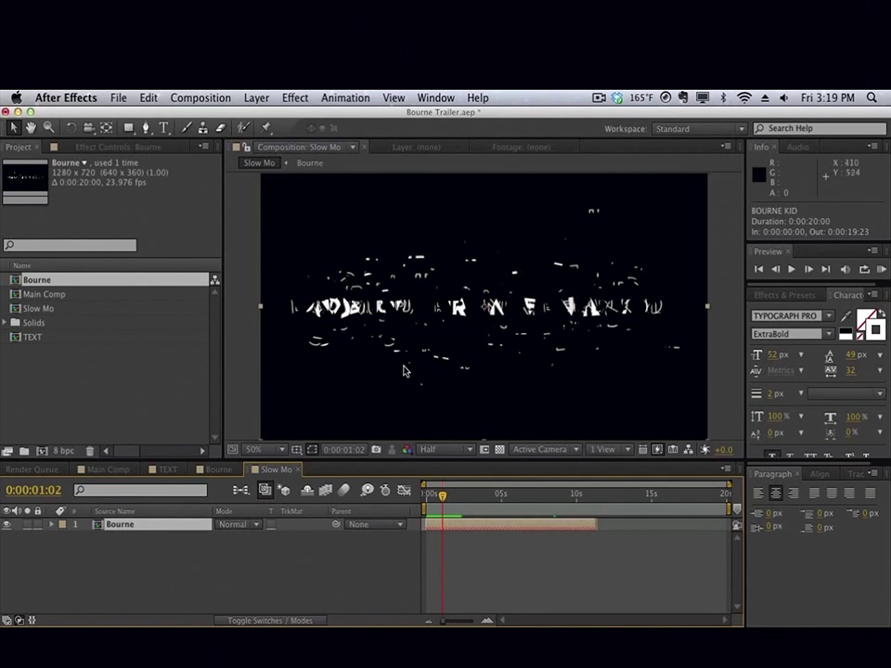
pyautogui.click(220, 470)
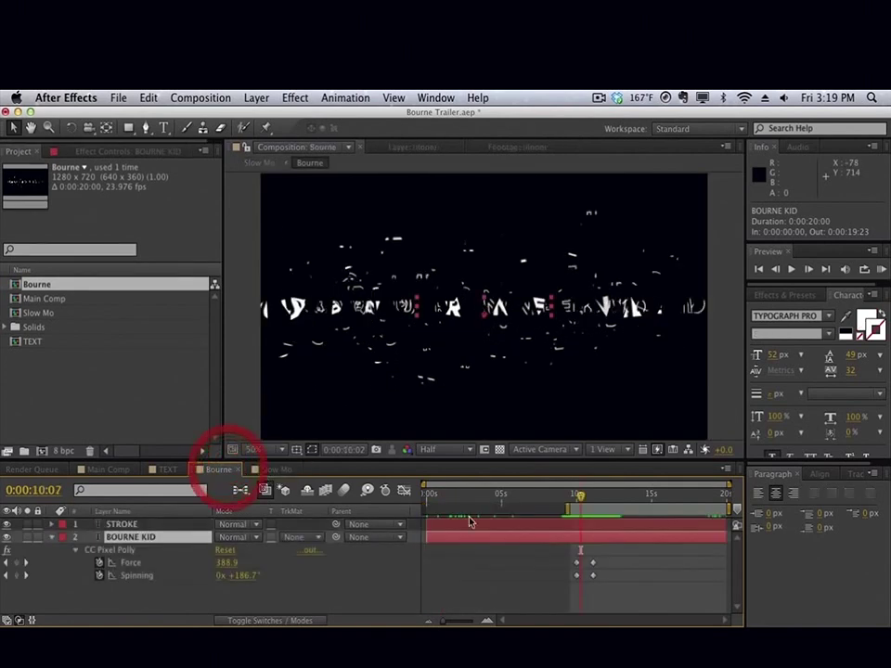
pyautogui.moveTo(585, 599); pyautogui.dragTo(596, 561)
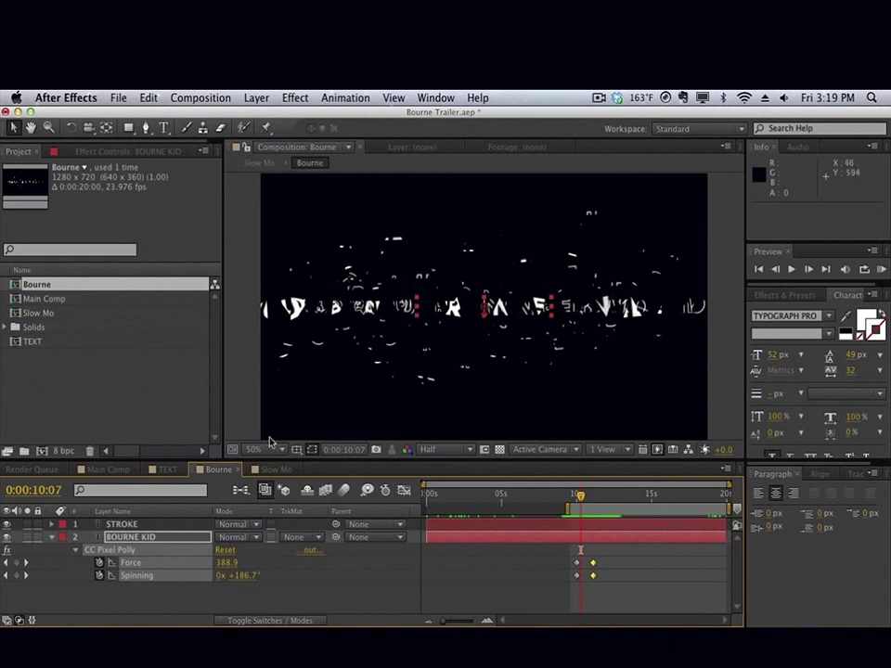
pyautogui.click(271, 470)
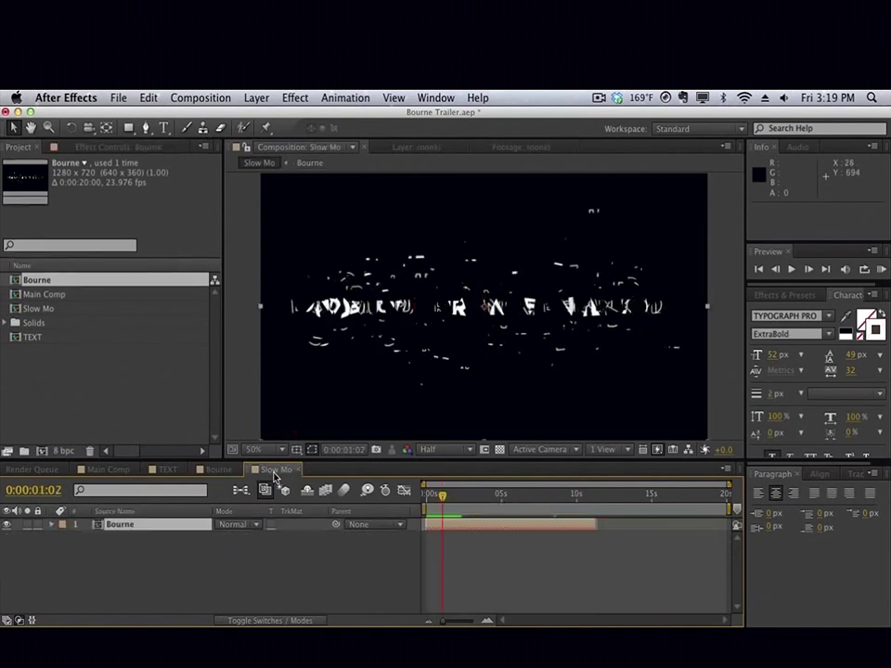
# Enable Time Remapping on the Bourne layer with keyframes at 0 and 0:00:01:09.
pyautogui.rightClick(197, 528)
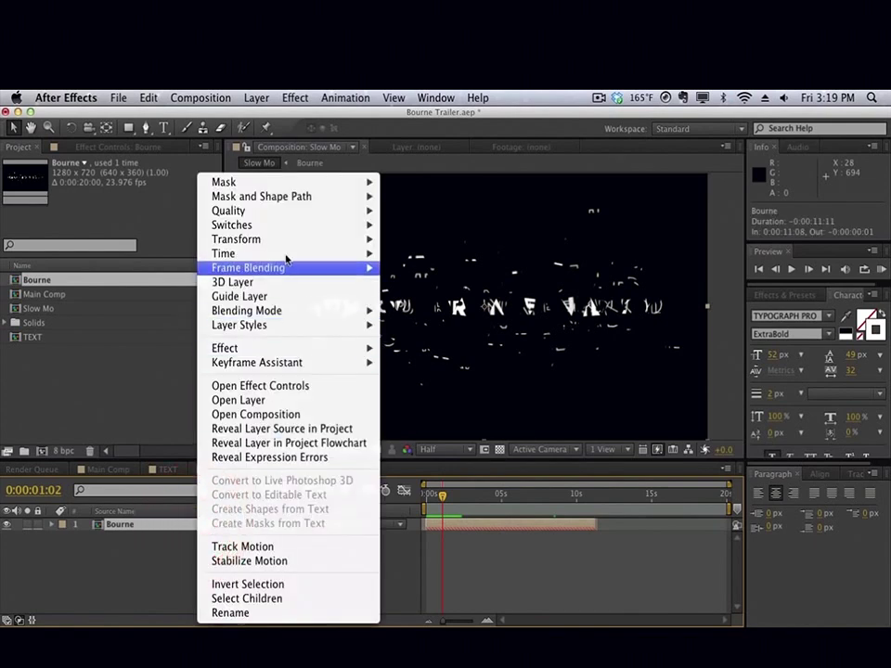
pyautogui.moveTo(333, 258)
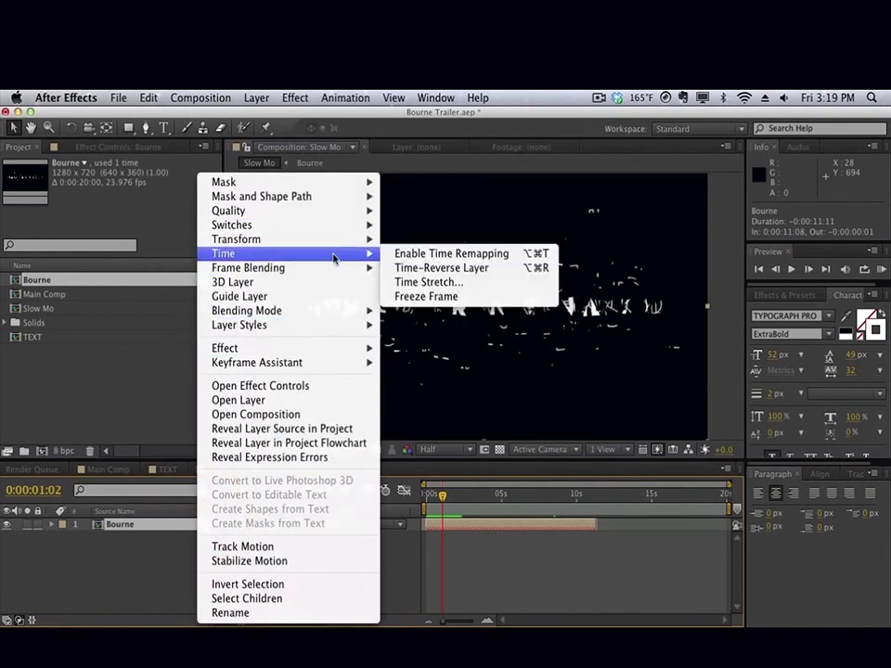
pyautogui.click(412, 256)
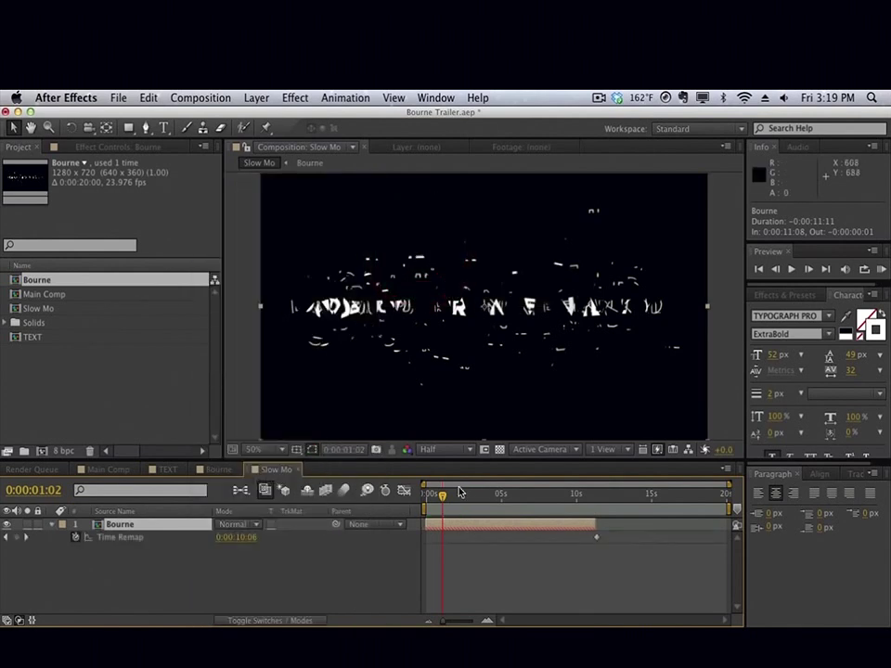
pyautogui.moveTo(442, 509); pyautogui.dragTo(423, 504)
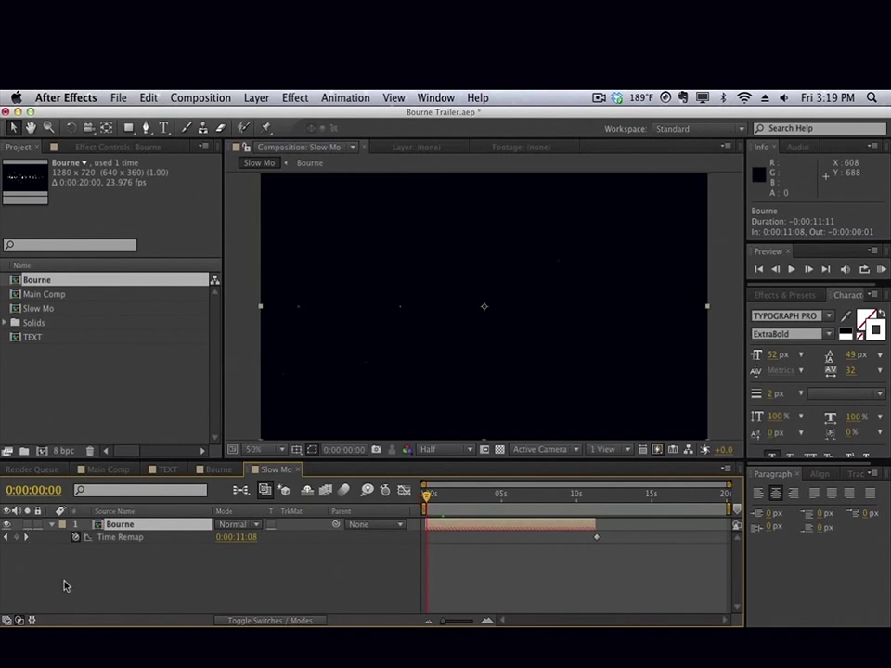
pyautogui.click(19, 538)
pyautogui.click(449, 497)
pyautogui.press('pagedown')
pyautogui.click(449, 497)
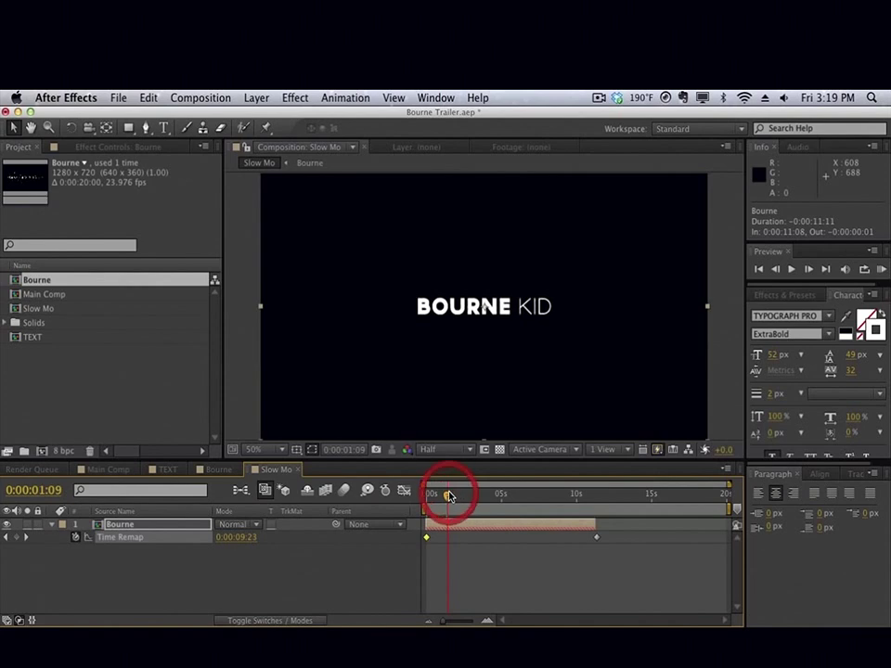
pyautogui.click(17, 538)
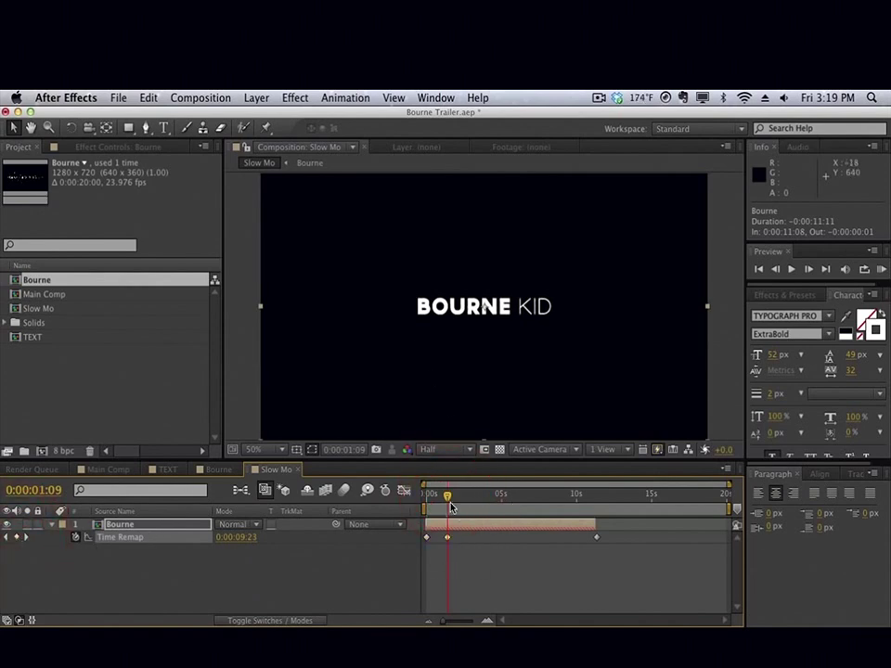
# Drag the second Time Remap keyframe later to about 0:00:03:21 and check the intact title.
pyautogui.moveTo(444, 500)
pyautogui.mouseDown()
pyautogui.moveTo(424, 496)
pyautogui.moveTo(448, 502)
pyautogui.mouseUp()
pyautogui.moveTo(452, 555); pyautogui.dragTo(424, 538)
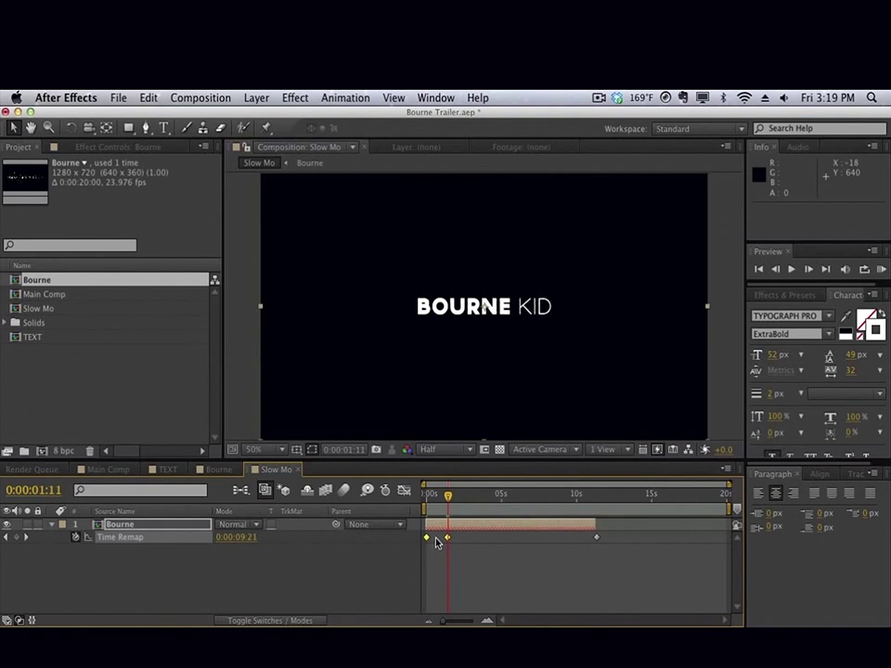
pyautogui.click(437, 543)
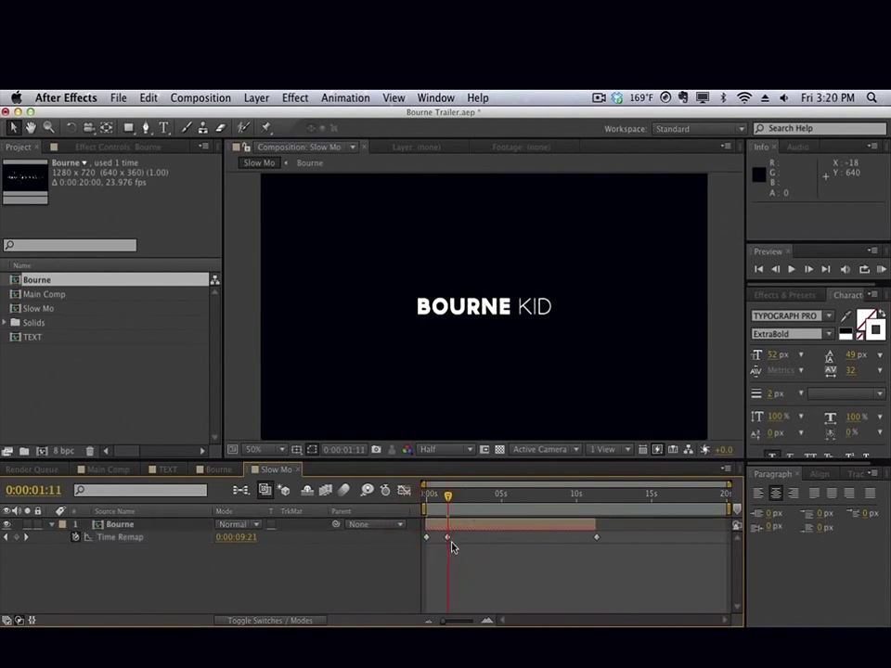
pyautogui.moveTo(448, 539); pyautogui.dragTo(460, 538)
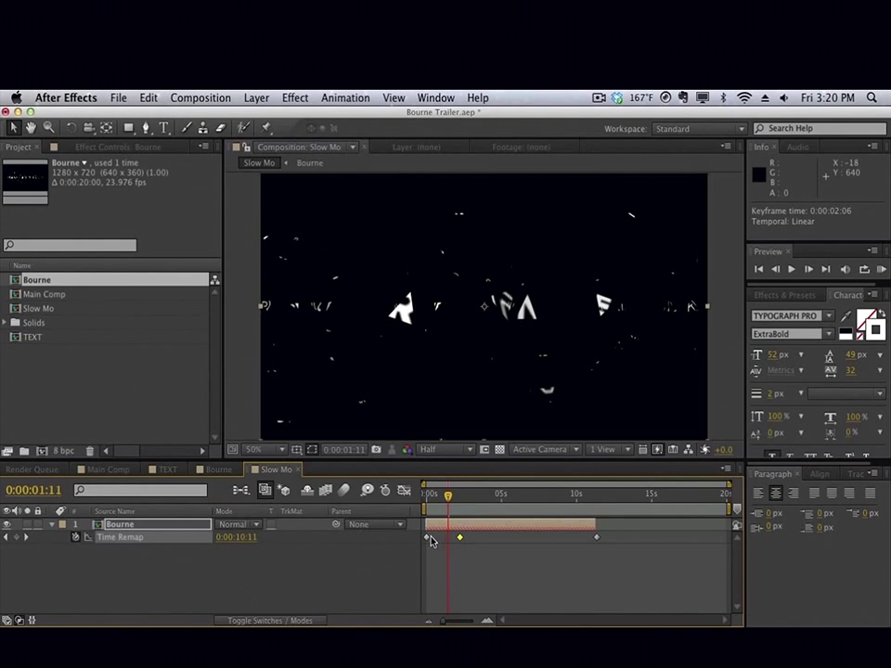
pyautogui.moveTo(460, 539); pyautogui.dragTo(470, 540)
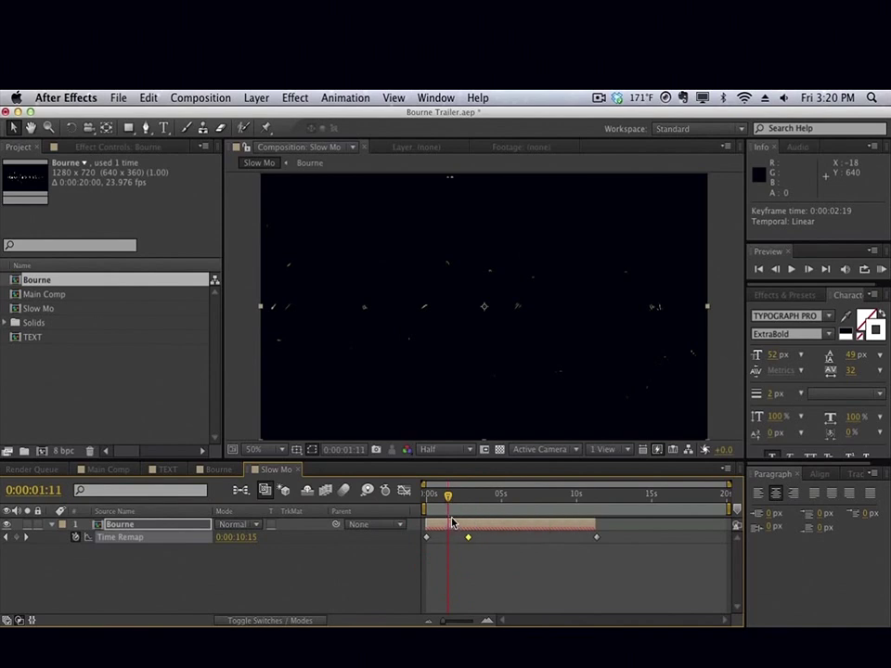
pyautogui.moveTo(449, 499); pyautogui.dragTo(482, 502)
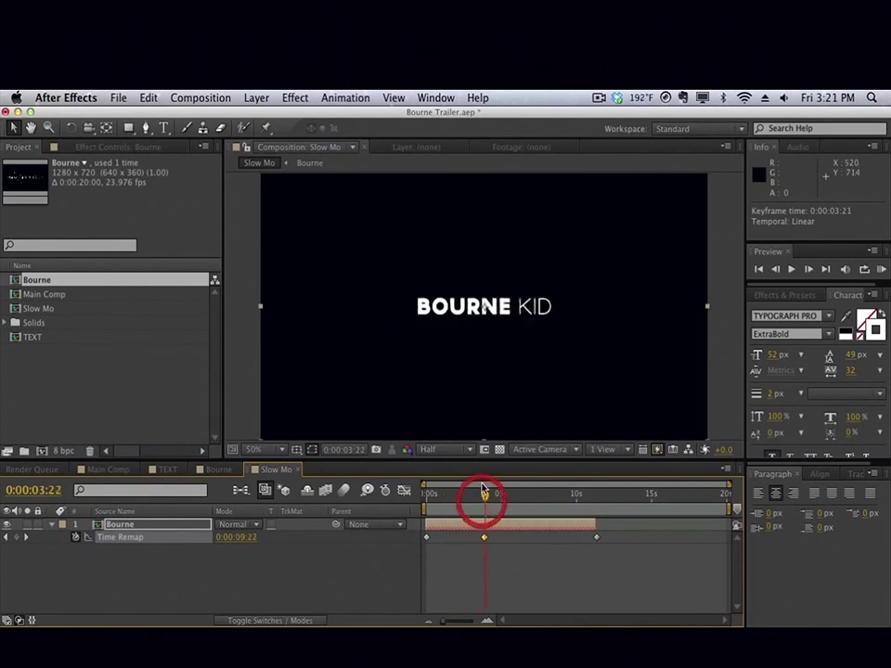
pyautogui.moveTo(492, 557); pyautogui.dragTo(425, 535)
# Set the first Time Remap keyframe's temporal interpolation to Bezier.
pyautogui.rightClick(427, 538)
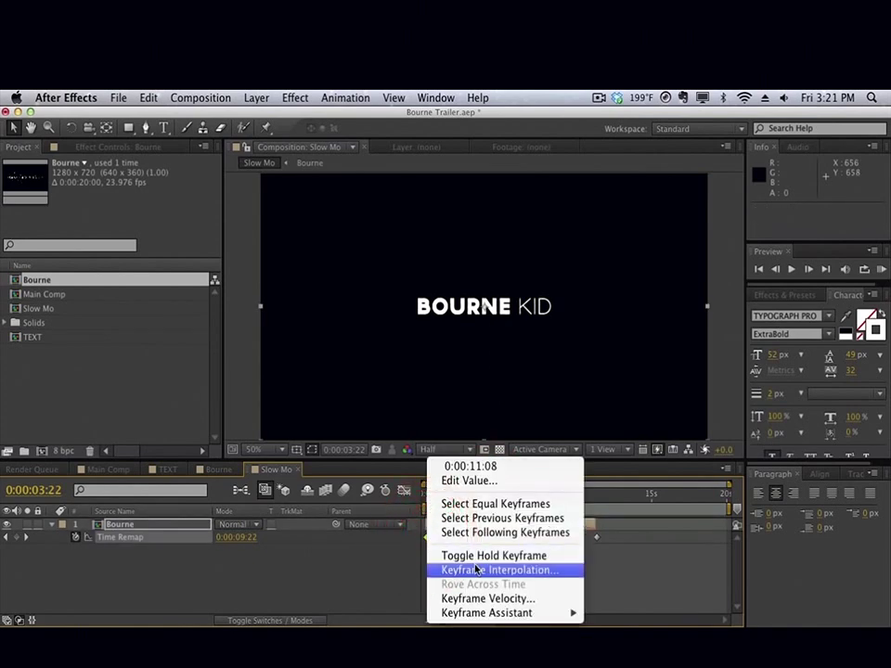
pyautogui.click(475, 569)
pyautogui.click(457, 306)
pyautogui.click(464, 358)
pyautogui.click(506, 449)
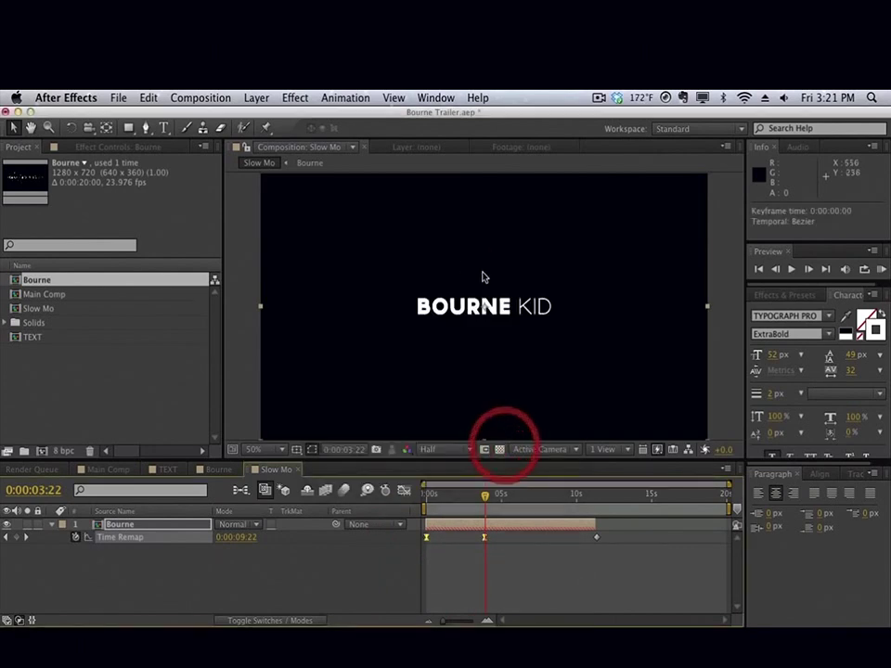
# RAM-preview the eased slow motion from near the start.
pyautogui.moveTo(469, 498); pyautogui.dragTo(444, 497)
pyautogui.press('KP_0')
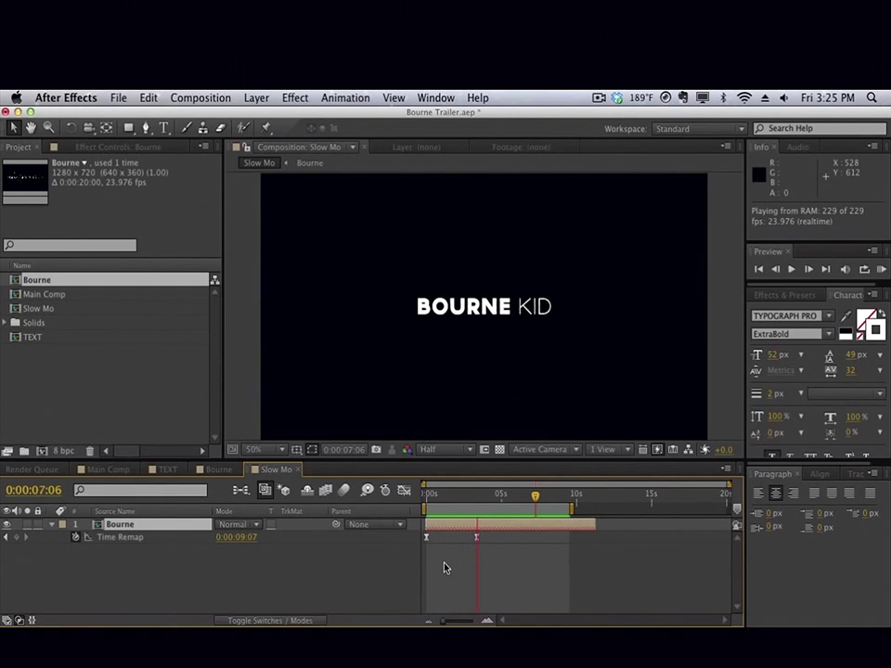
pyautogui.click(444, 568)
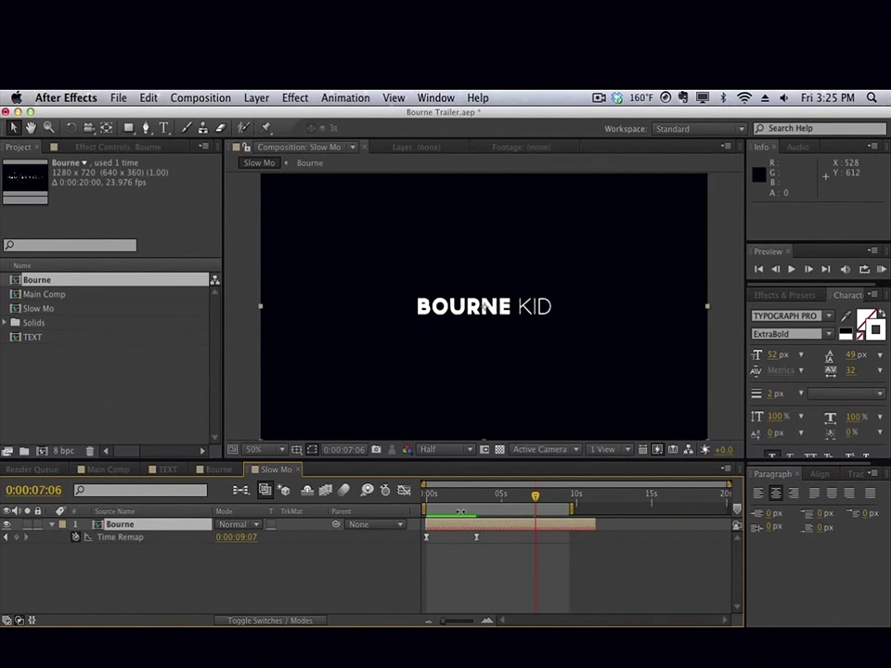
pyautogui.moveTo(459, 501); pyautogui.dragTo(492, 501)
# Add a Position keyframe to the Bourne layer and shift it to about 0:00:02:06.
pyautogui.press('p')
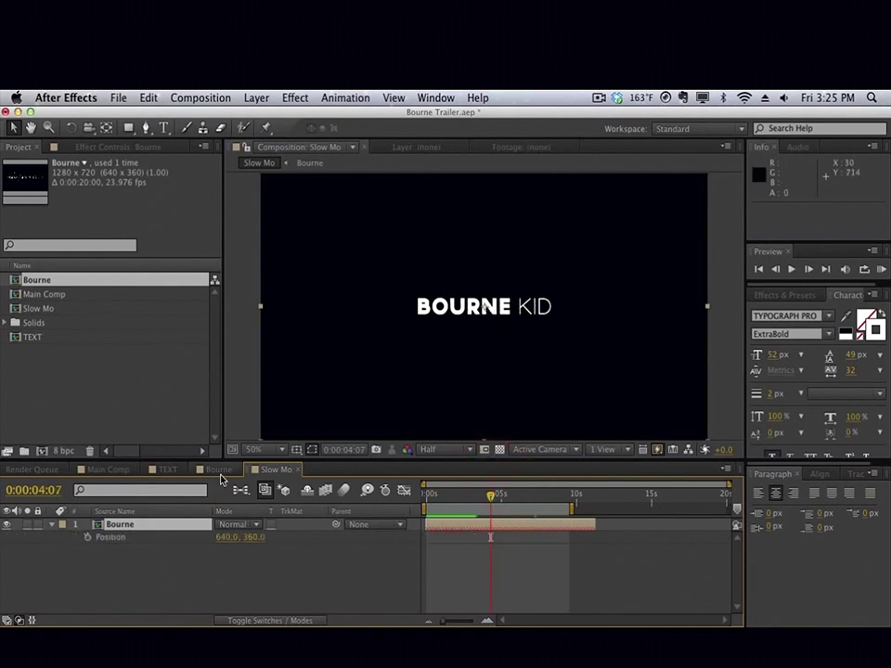
pyautogui.click(473, 501)
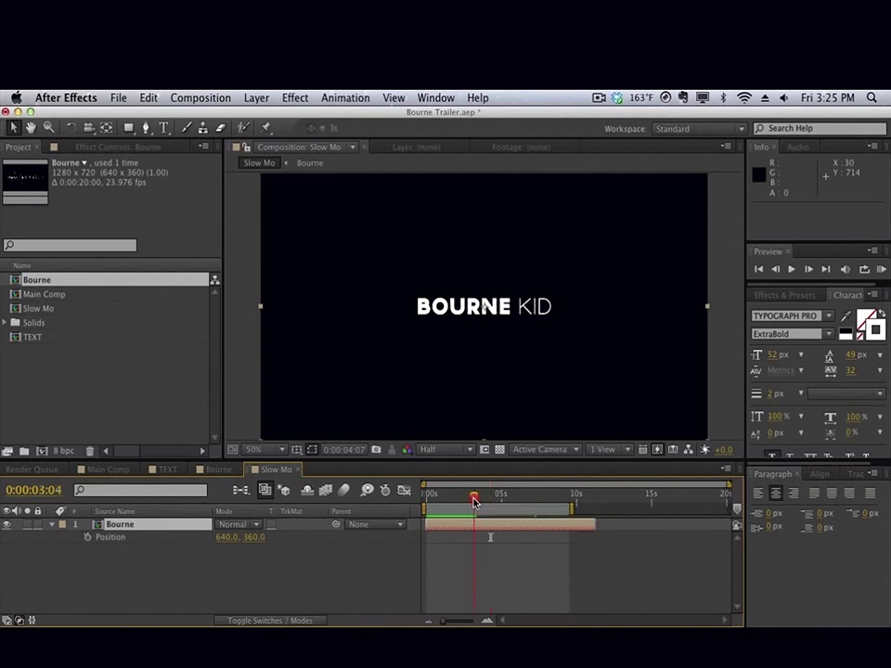
pyautogui.click(87, 537)
pyautogui.press('p')
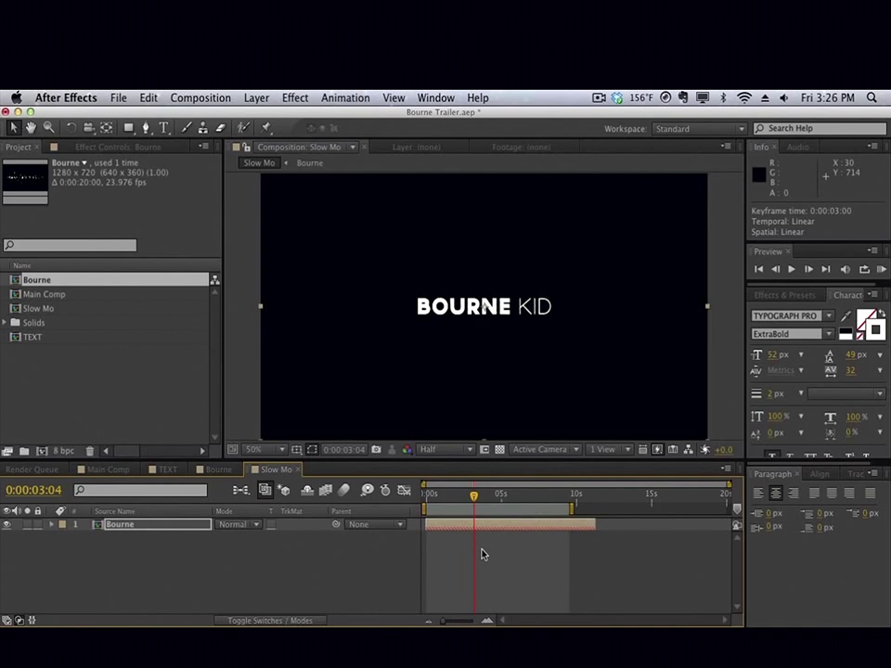
pyautogui.press('u')
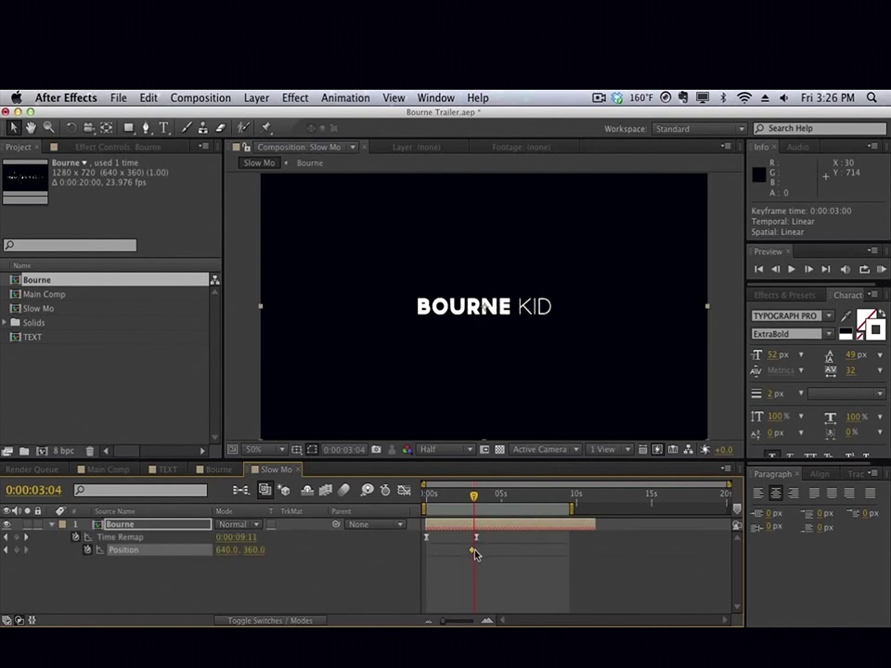
pyautogui.moveTo(473, 499); pyautogui.dragTo(456, 498)
pyautogui.moveTo(473, 555); pyautogui.dragTo(459, 553)
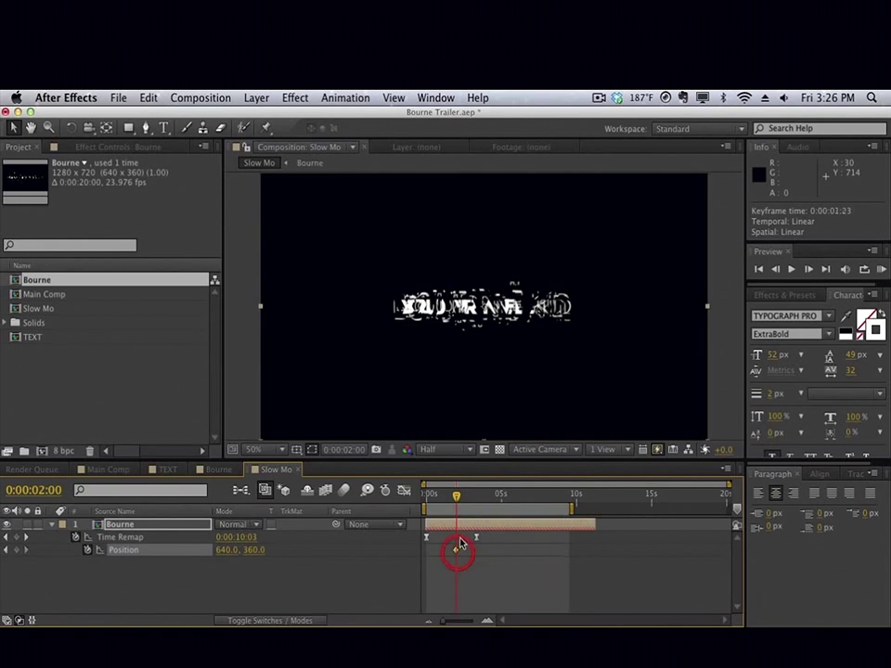
pyautogui.moveTo(456, 499); pyautogui.dragTo(544, 509)
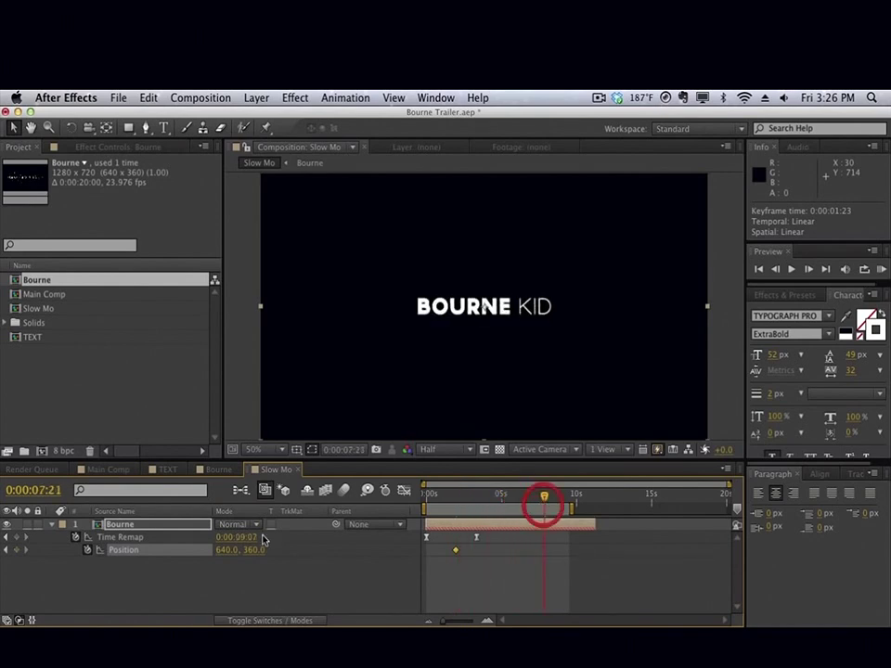
# Make the Bourne layer 3D and push its Z Position toward the camera, to -264.
pyautogui.click(295, 621)
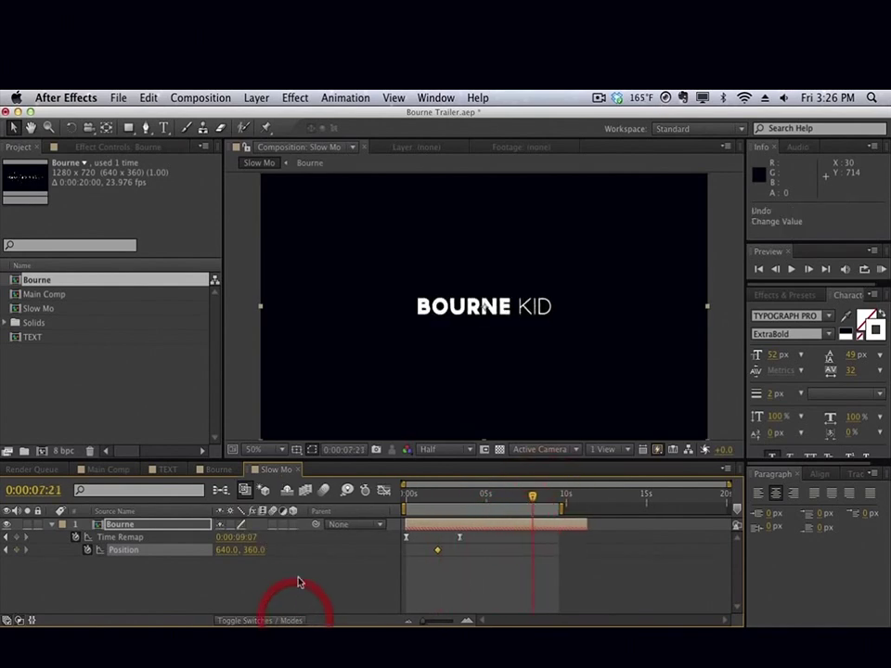
pyautogui.click(293, 525)
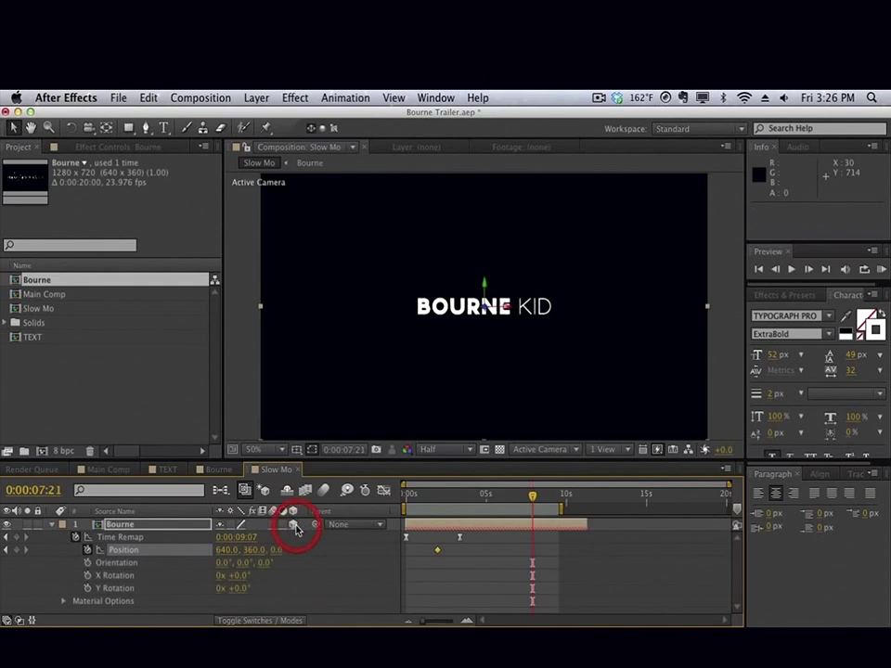
pyautogui.click(284, 621)
pyautogui.moveTo(268, 549); pyautogui.dragTo(93, 550)
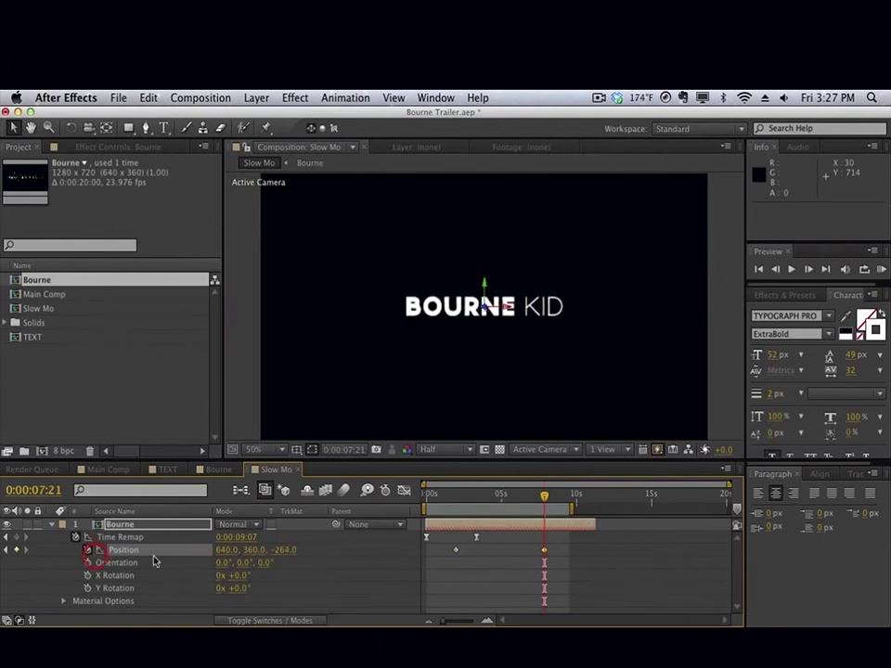
pyautogui.moveTo(459, 496); pyautogui.dragTo(518, 497)
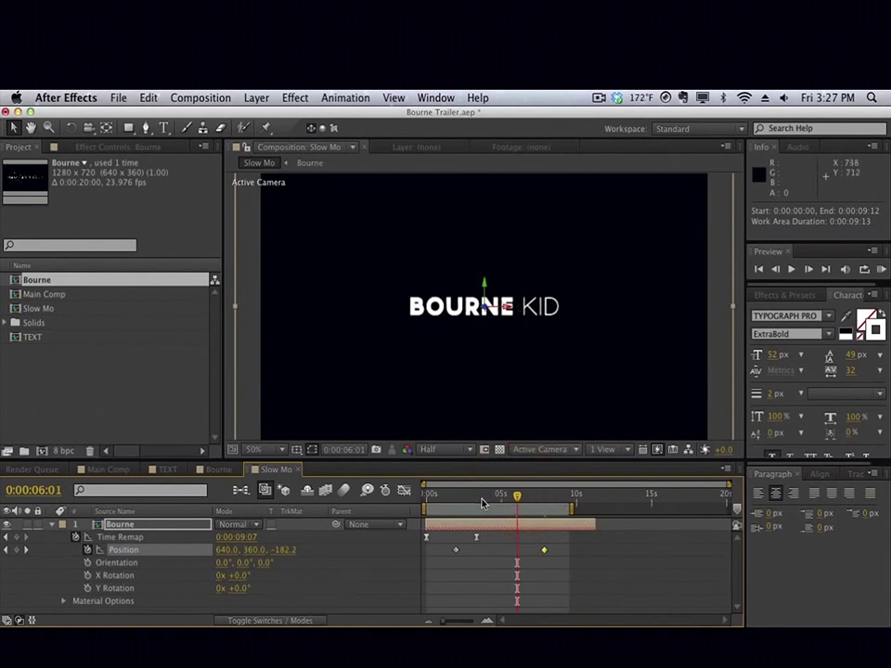
# Apply Easy Ease to both Position keyframes and preview the push-in.
pyautogui.moveTo(444, 557); pyautogui.dragTo(565, 559)
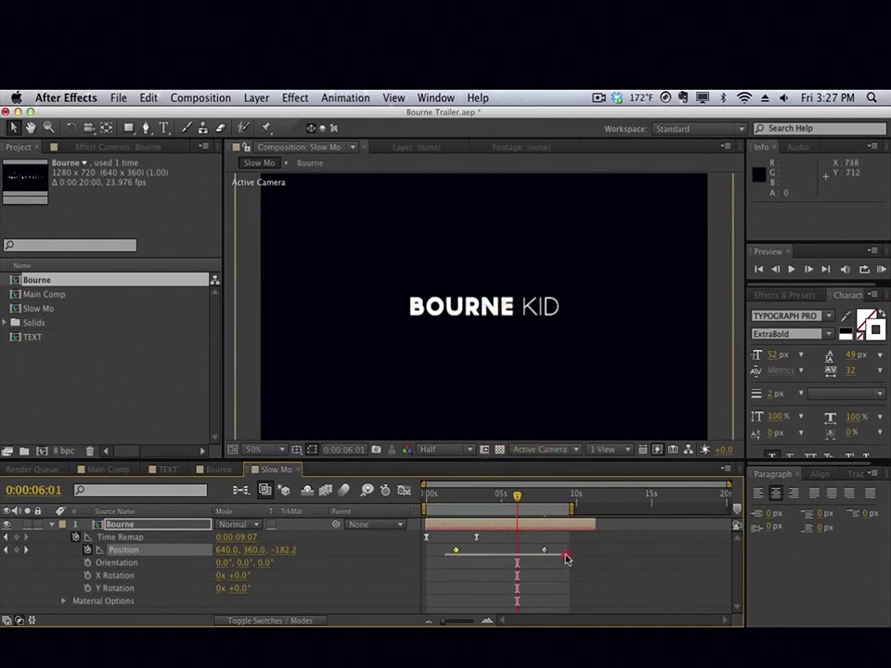
pyautogui.press('F9')
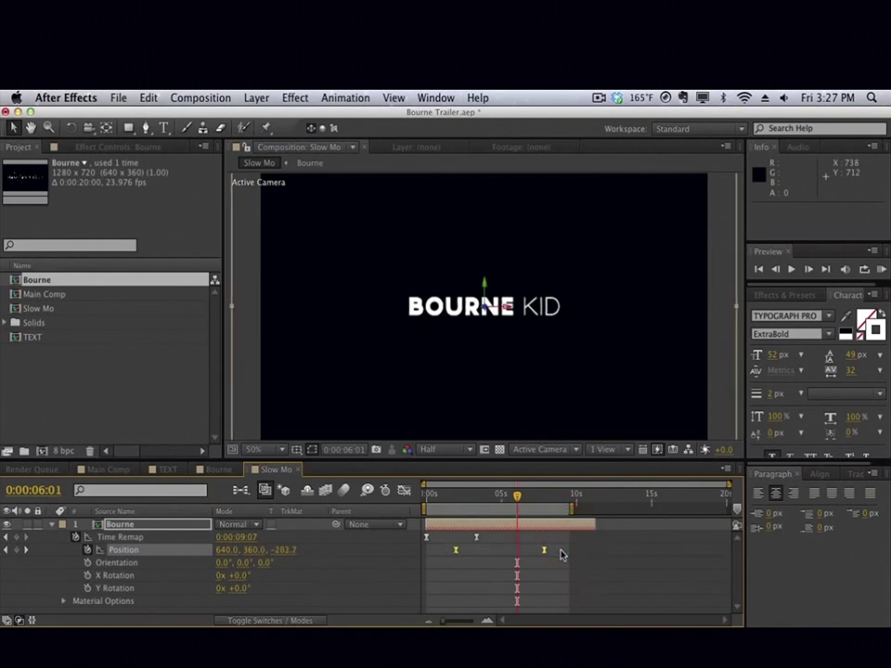
pyautogui.press('KP_0')
pyautogui.moveTo(502, 497); pyautogui.dragTo(422, 503)
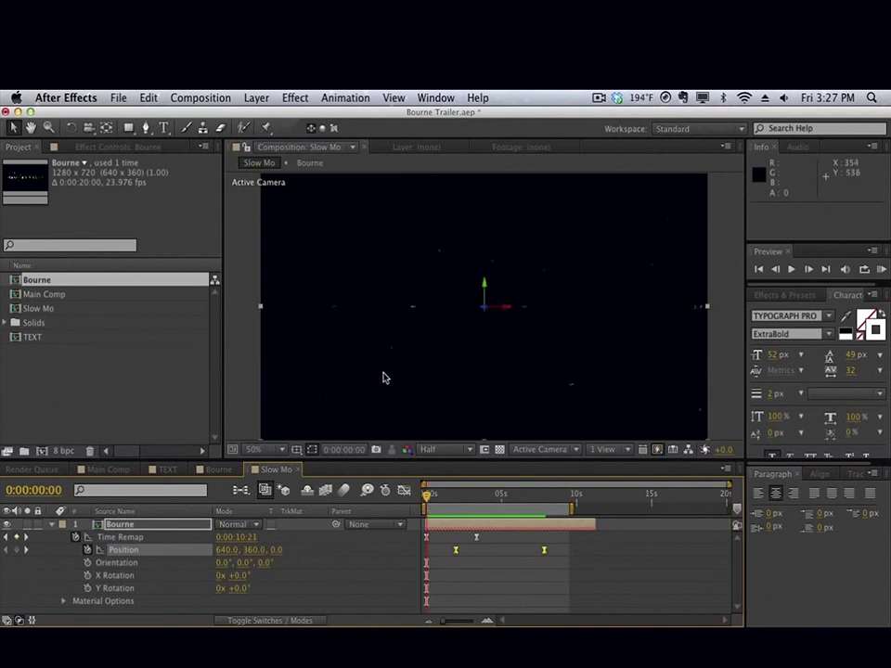
# Keyframe the Bourne layer's Opacity from 0% to 100% over 12 frames with Easy Ease.
pyautogui.press('t')
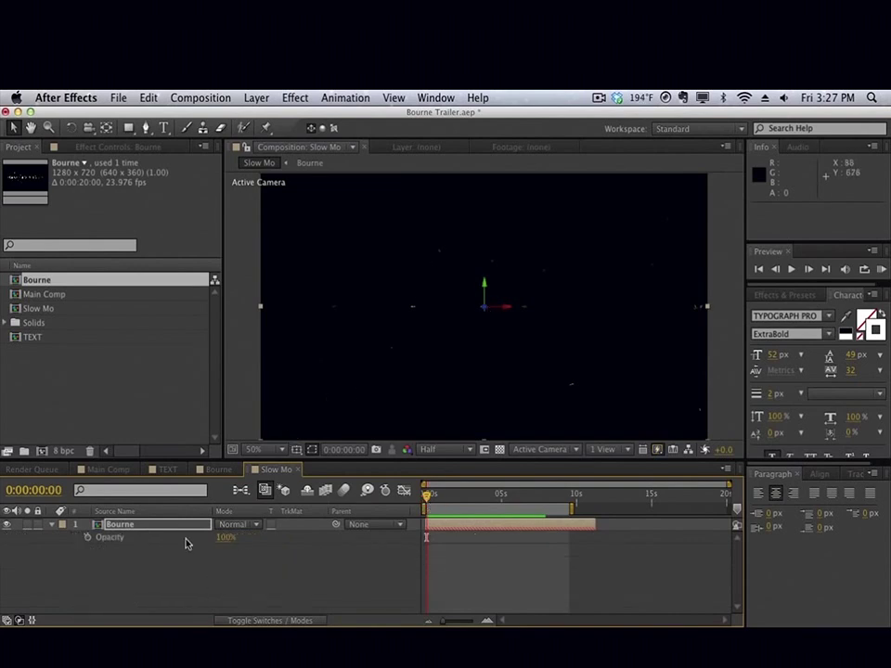
pyautogui.click(88, 537)
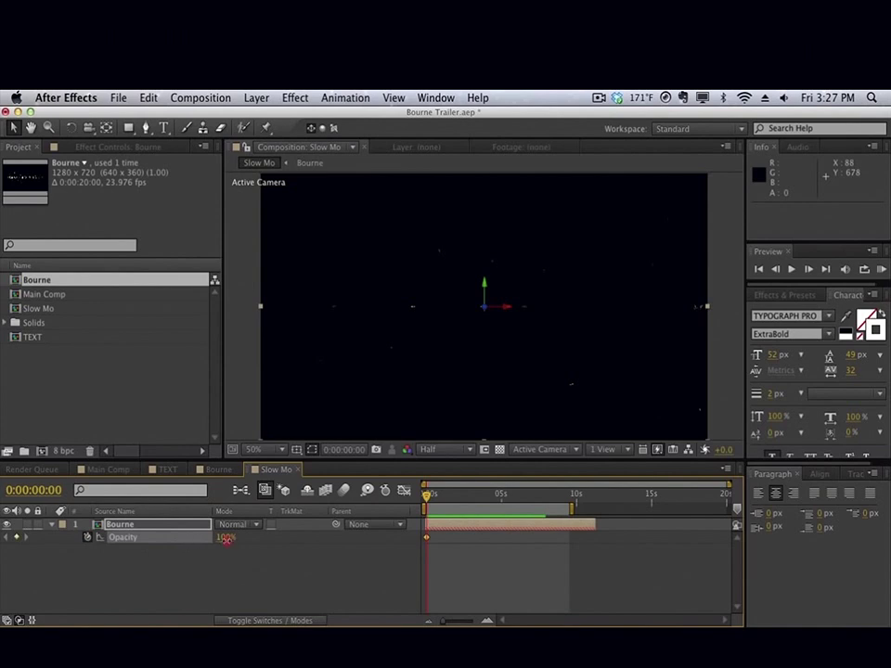
pyautogui.click(435, 497)
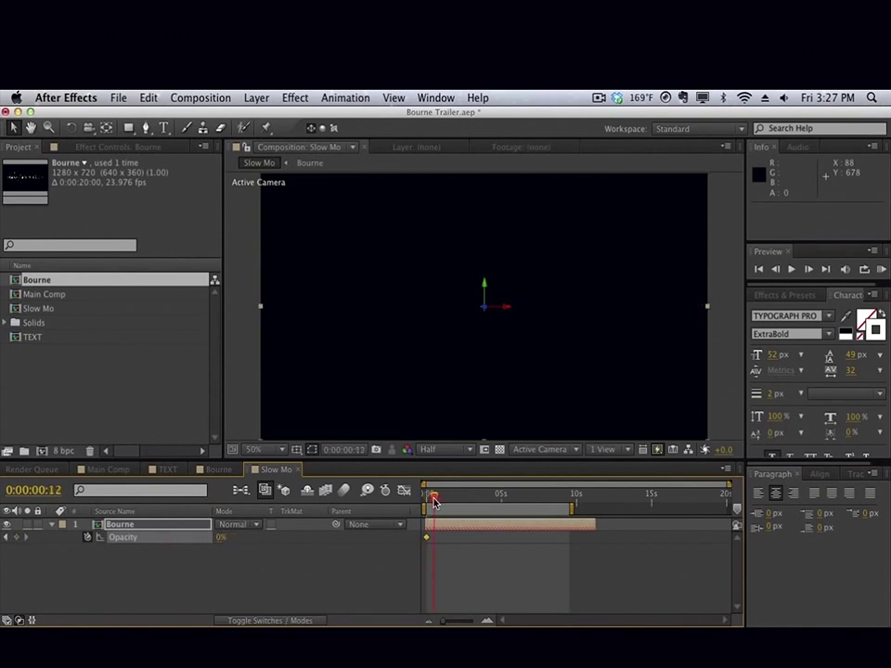
pyautogui.moveTo(463, 554); pyautogui.dragTo(386, 544)
pyautogui.press('F9')
# Preview the fade-in, check the pre-shatter title in Bourne, and return to Slow Mo's start.
pyautogui.press('KP_0')
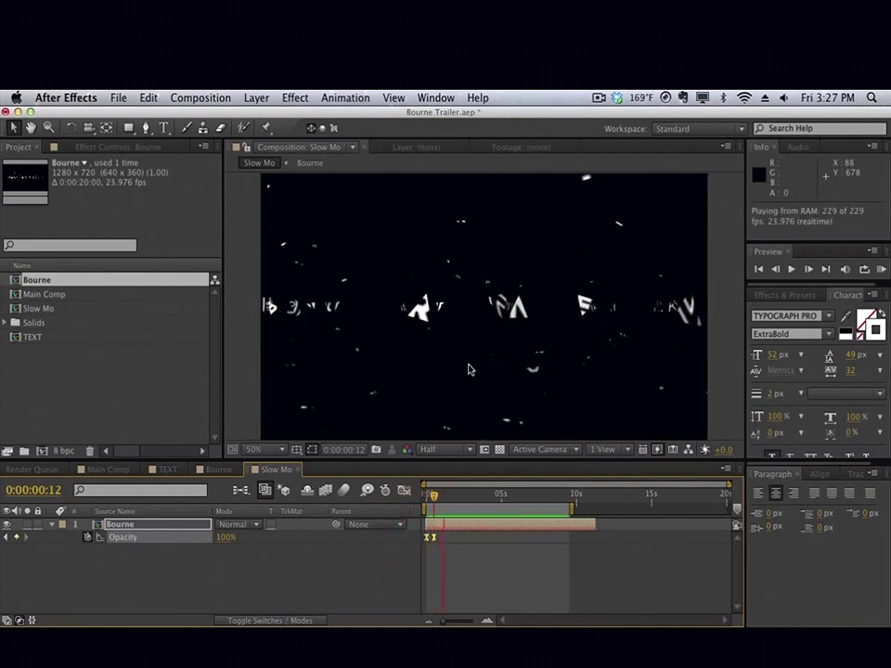
pyautogui.click(481, 504)
pyautogui.click(224, 471)
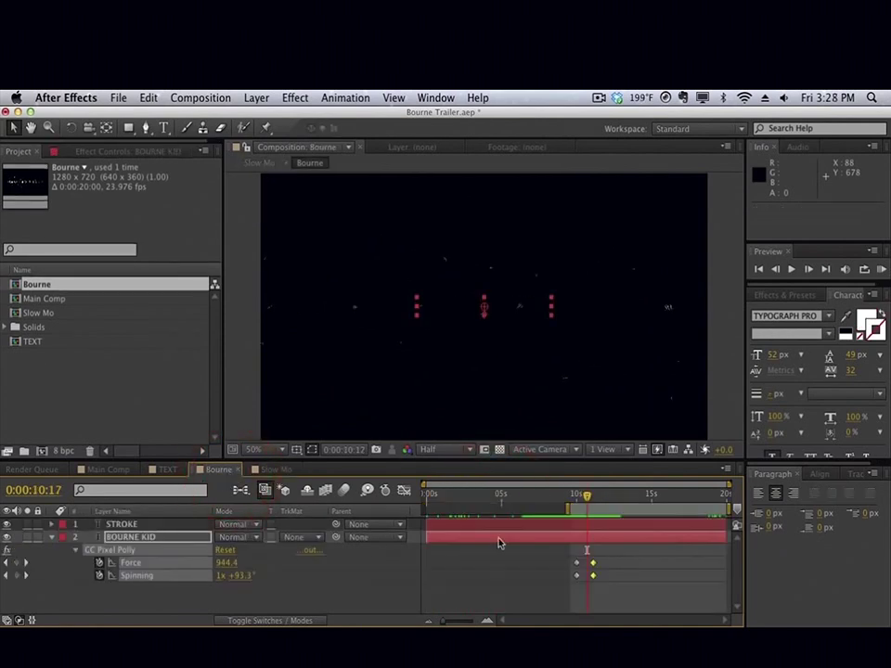
pyautogui.moveTo(587, 503); pyautogui.dragTo(577, 501)
pyautogui.click(283, 471)
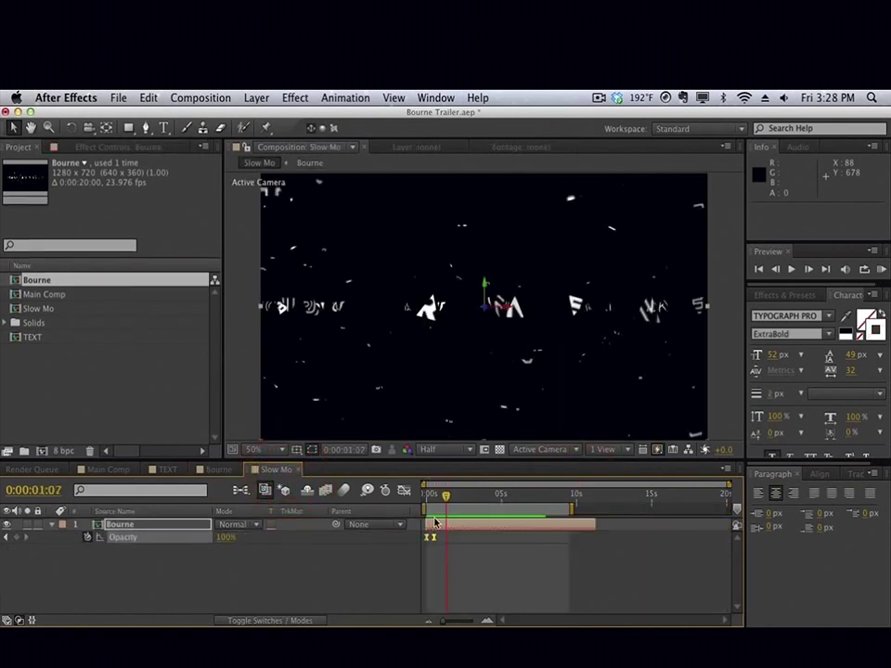
pyautogui.moveTo(449, 503)
pyautogui.mouseDown()
pyautogui.moveTo(425, 504)
pyautogui.moveTo(462, 500)
pyautogui.mouseUp()
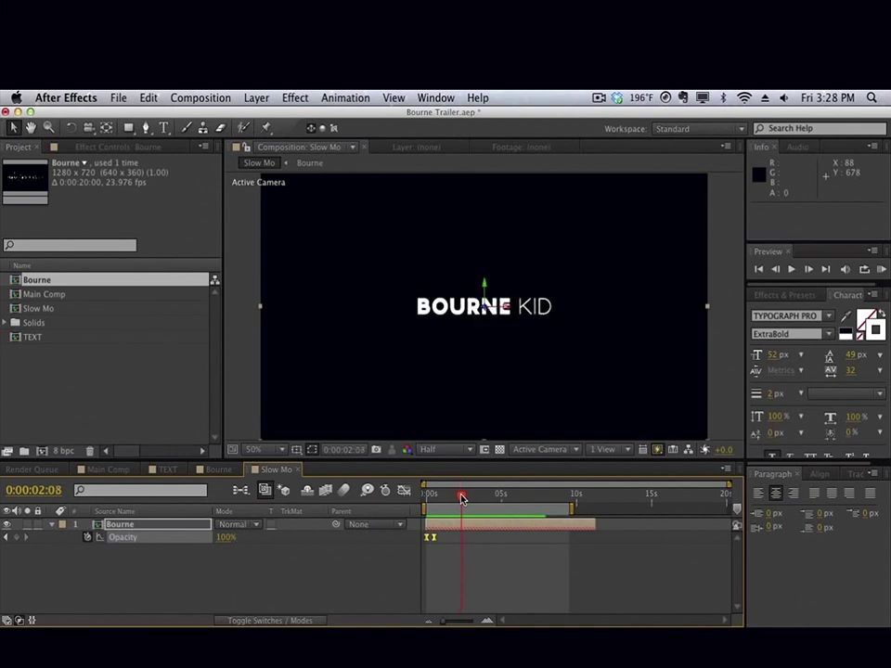
# In the Graph Editor, ease BOURNE KID's Force keyframes and soften the ramp's start.
pyautogui.click(221, 470)
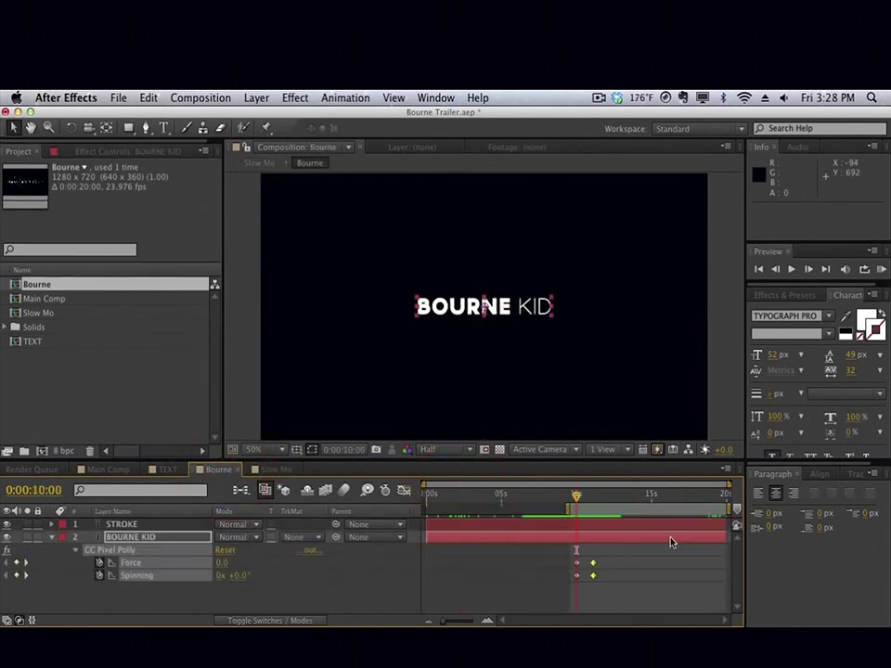
pyautogui.moveTo(580, 499)
pyautogui.mouseDown()
pyautogui.moveTo(589, 499)
pyautogui.moveTo(578, 502)
pyautogui.mouseUp()
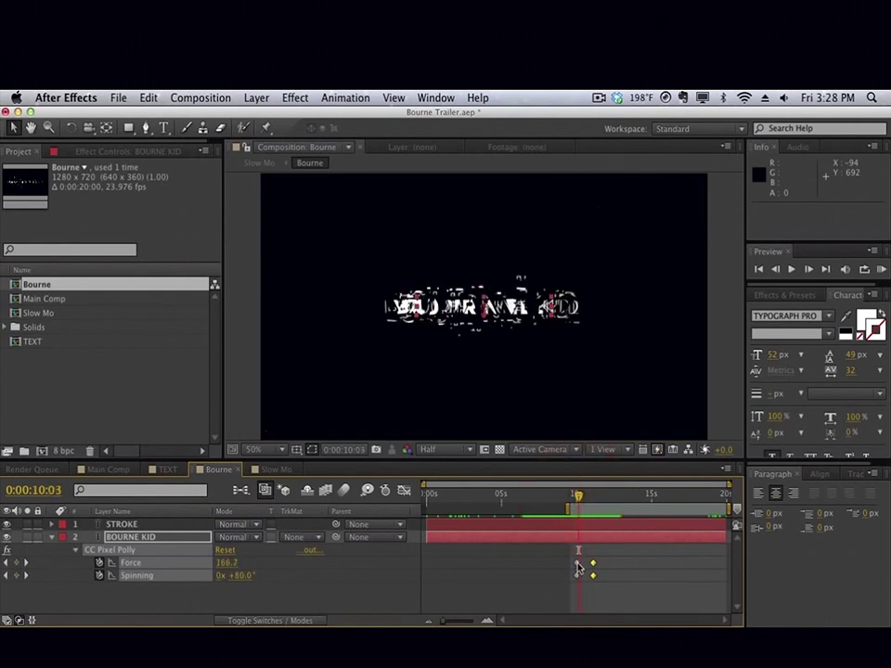
pyautogui.click(153, 578)
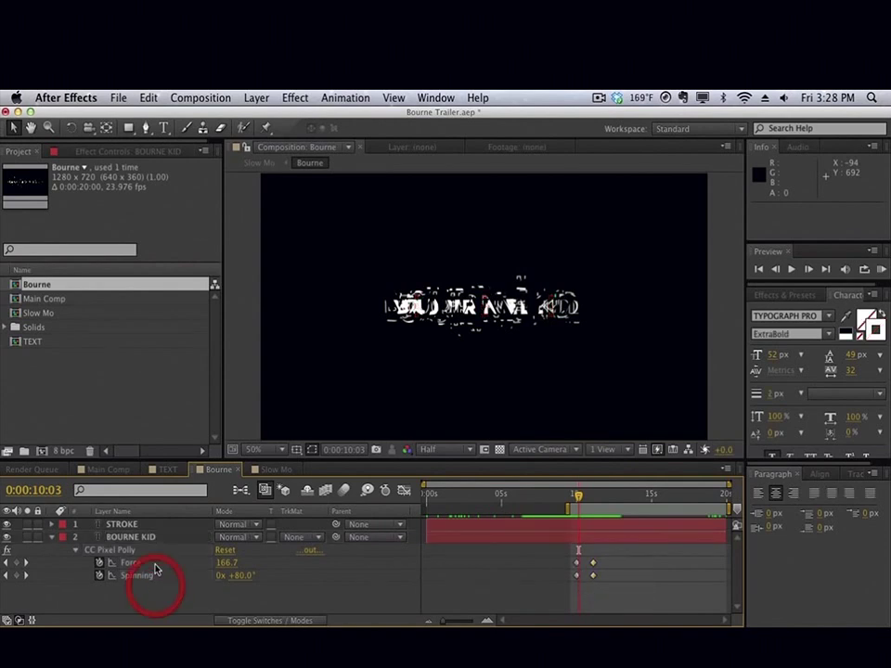
pyautogui.click(153, 564)
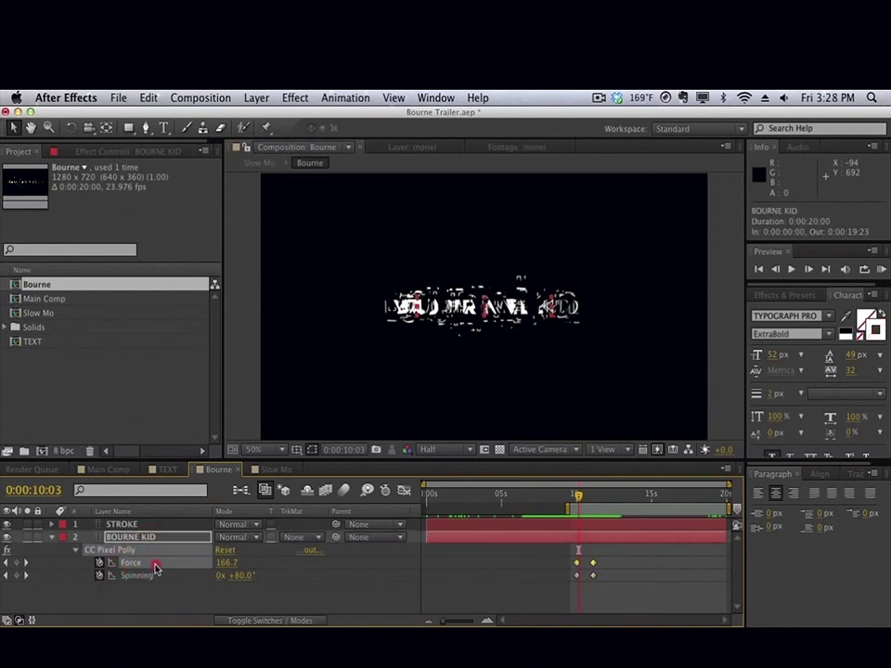
pyautogui.click(403, 490)
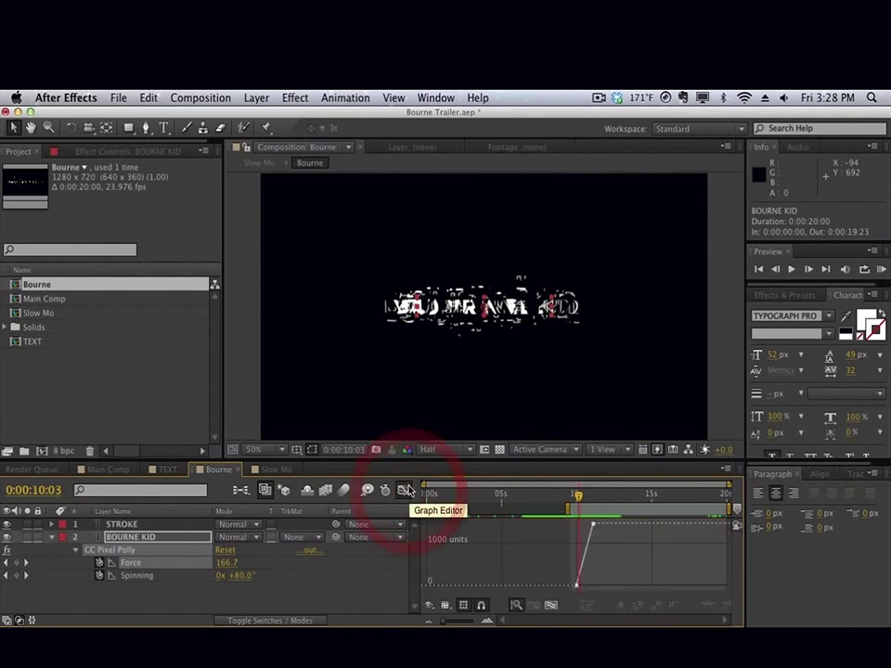
pyautogui.moveTo(557, 592); pyautogui.dragTo(616, 549)
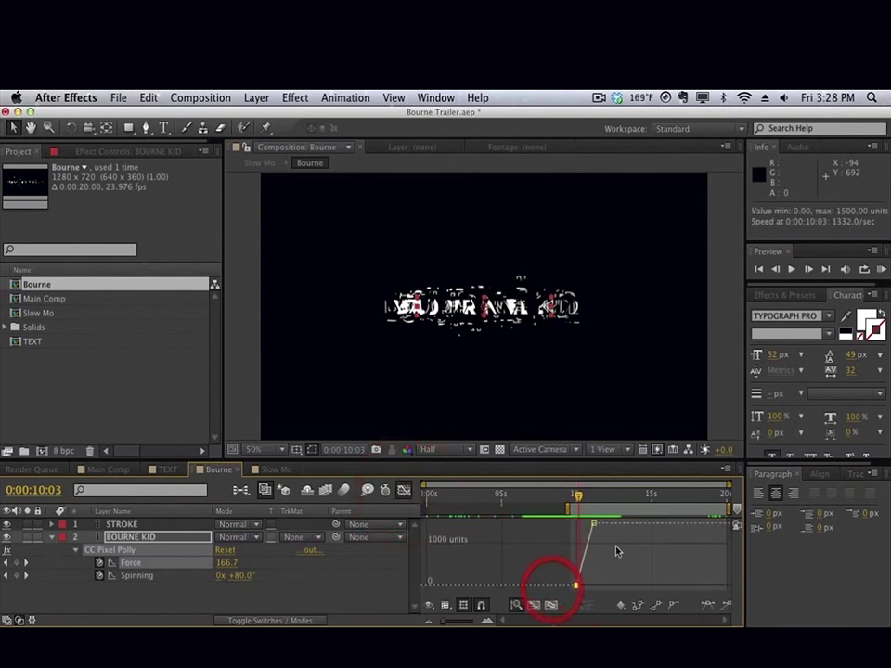
pyautogui.click(709, 607)
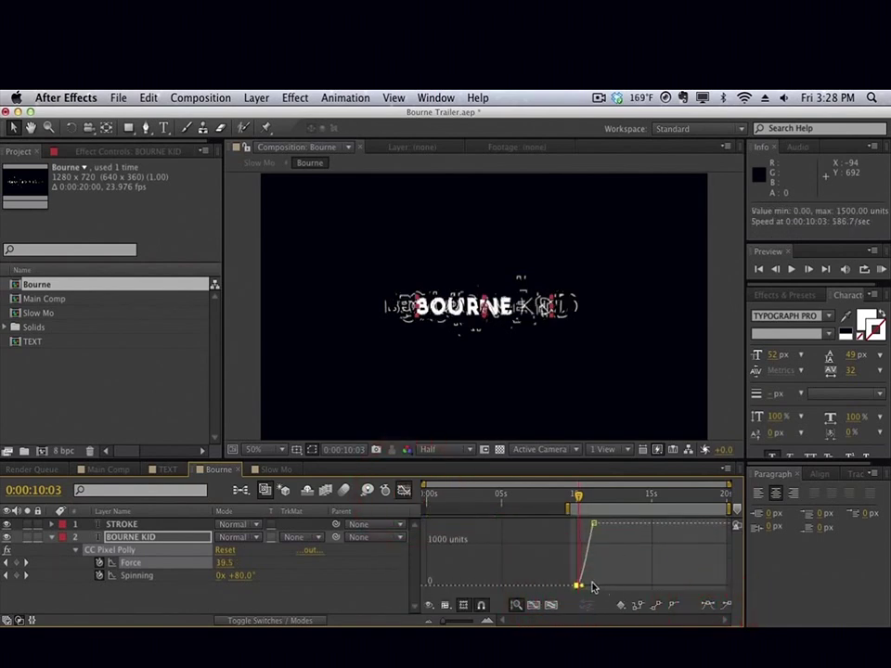
pyautogui.moveTo(583, 588); pyautogui.dragTo(594, 577)
pyautogui.moveTo(577, 501); pyautogui.dragTo(593, 501)
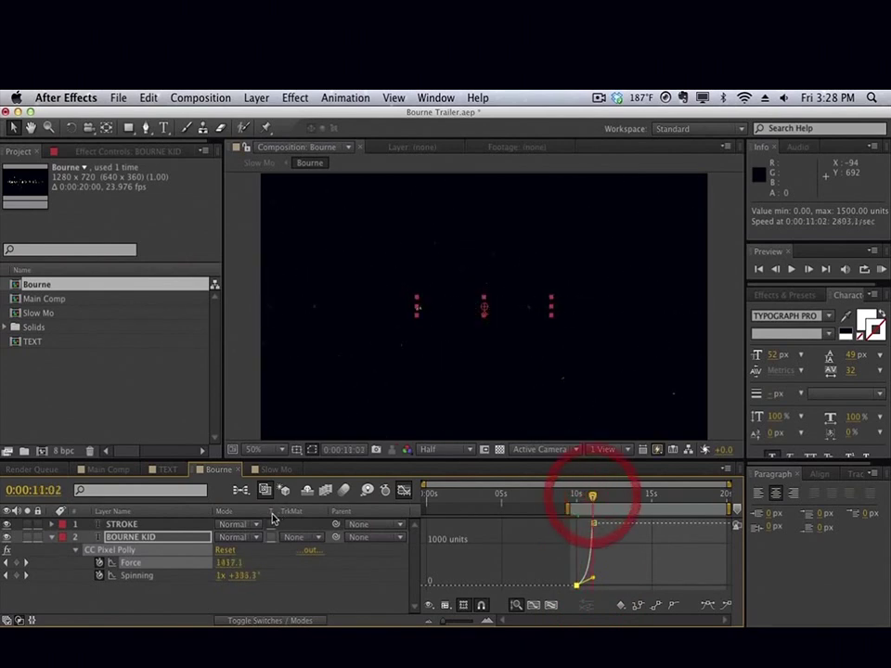
# Ease the STROKE layer's starting Force keyframe so its ramp begins more gently.
pyautogui.click(187, 529)
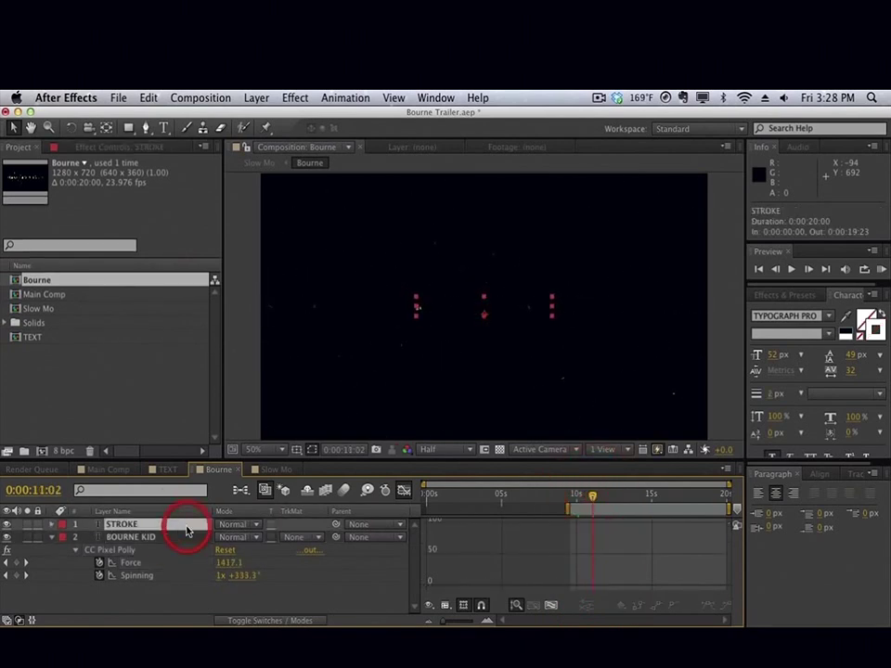
pyautogui.click(54, 525)
pyautogui.click(54, 525)
pyautogui.press('e')
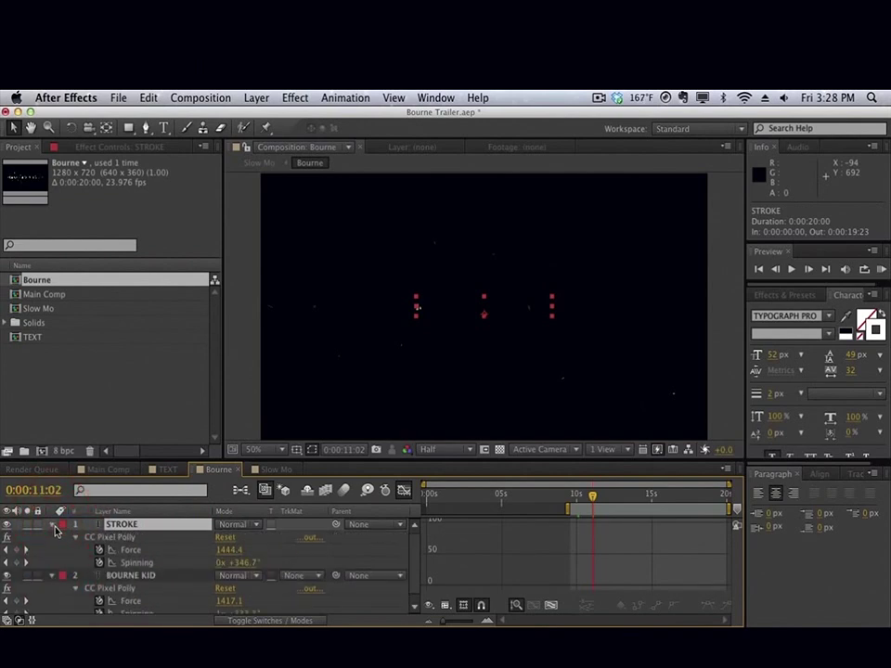
pyautogui.click(129, 551)
pyautogui.moveTo(603, 581); pyautogui.dragTo(565, 590)
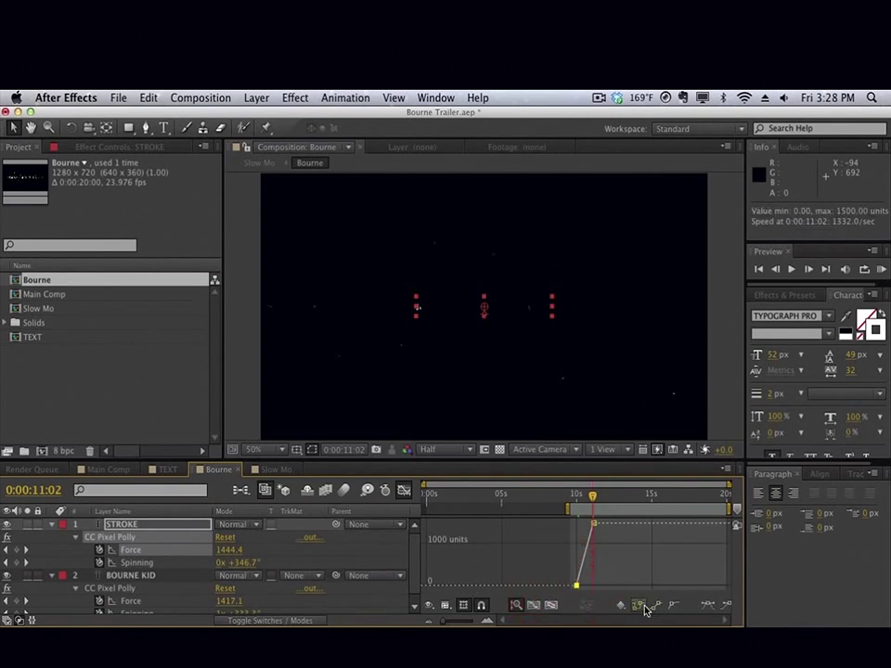
pyautogui.click(703, 607)
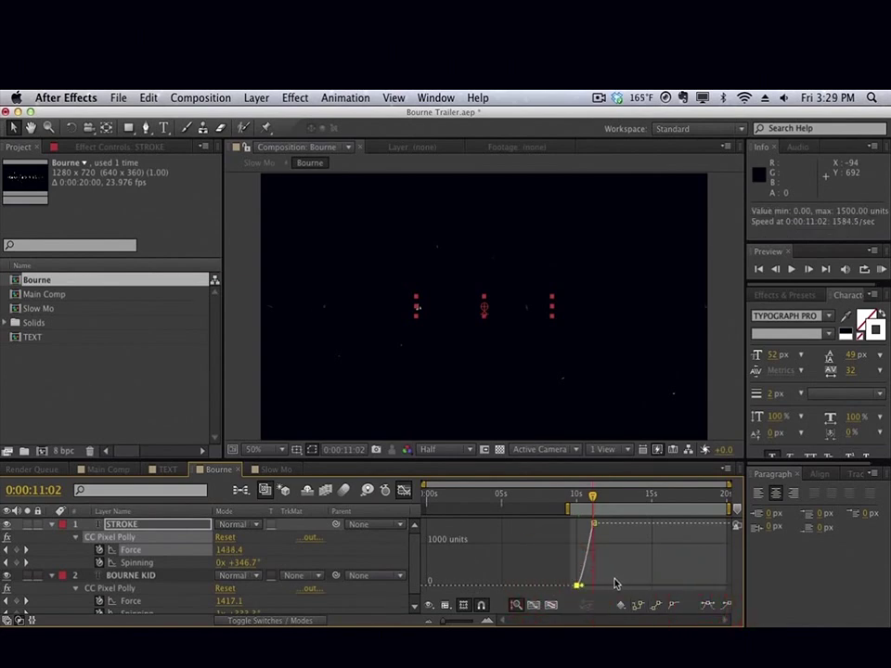
pyautogui.moveTo(581, 588); pyautogui.dragTo(589, 578)
pyautogui.moveTo(571, 495)
pyautogui.mouseDown()
pyautogui.moveTo(594, 498)
pyautogui.moveTo(575, 502)
pyautogui.mouseUp()
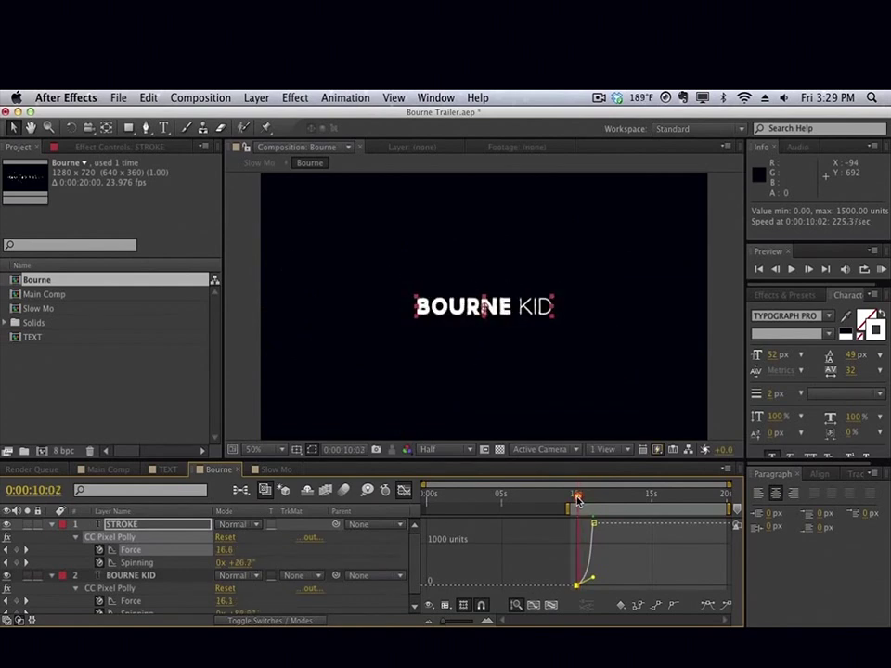
# Apply Easy Ease to BOURNE KID's Spinning keyframes.
pyautogui.click(163, 563)
pyautogui.moveTo(693, 571); pyautogui.dragTo(592, 543)
pyautogui.click(577, 577)
pyautogui.press('F9')
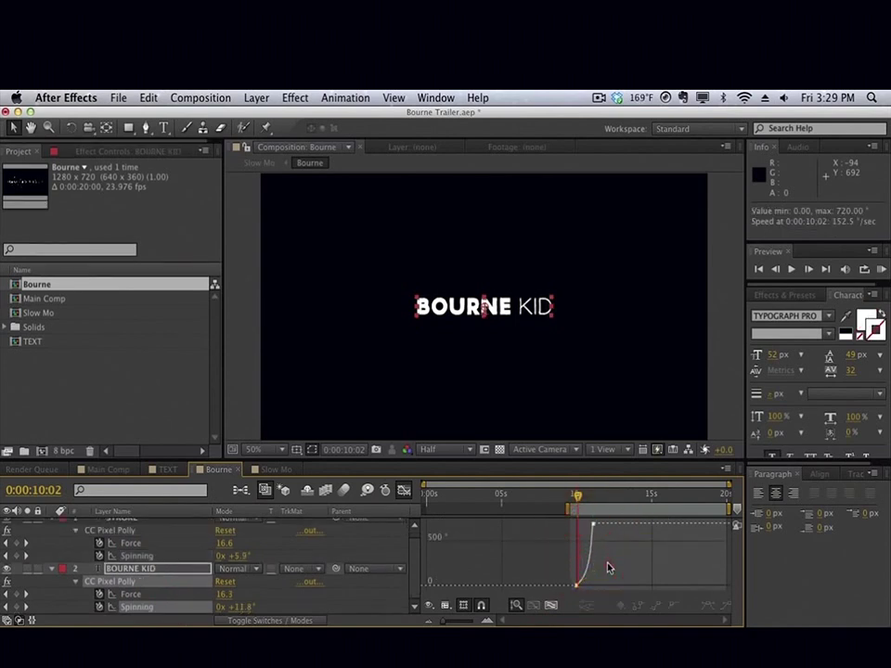
# RAM-preview the Slow Mo composition.
pyautogui.click(269, 469)
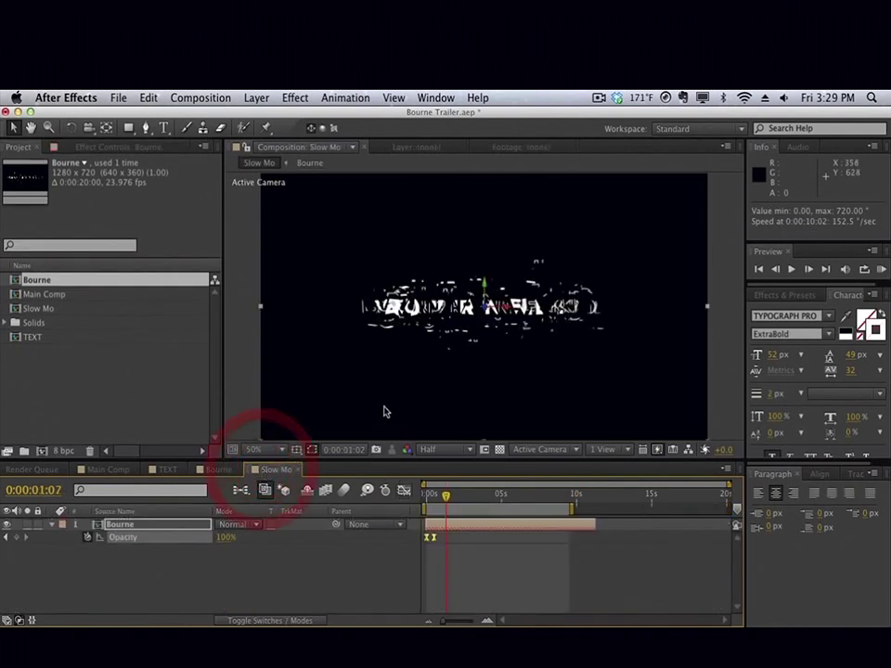
pyautogui.press('KP_0')
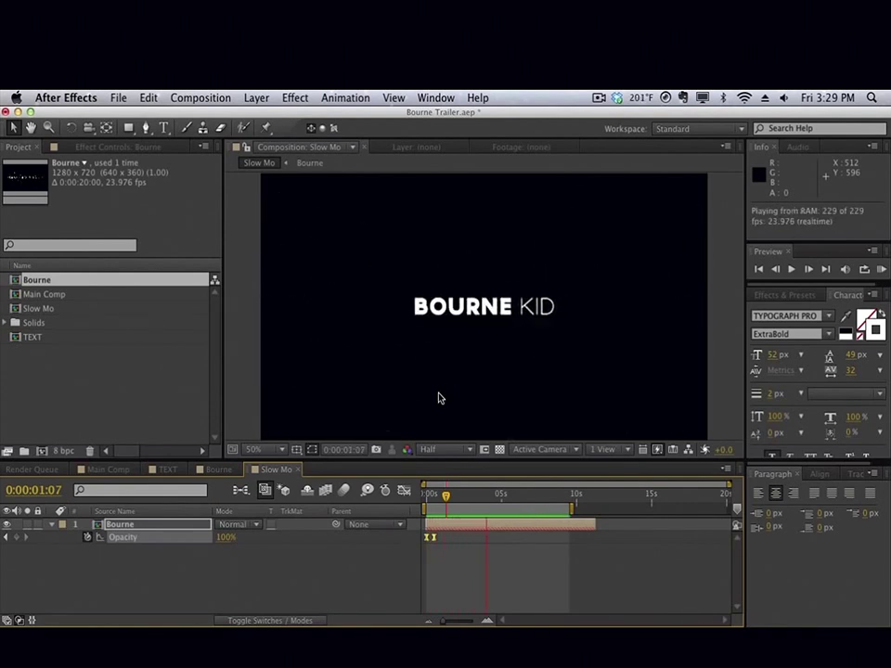
pyautogui.click(440, 397)
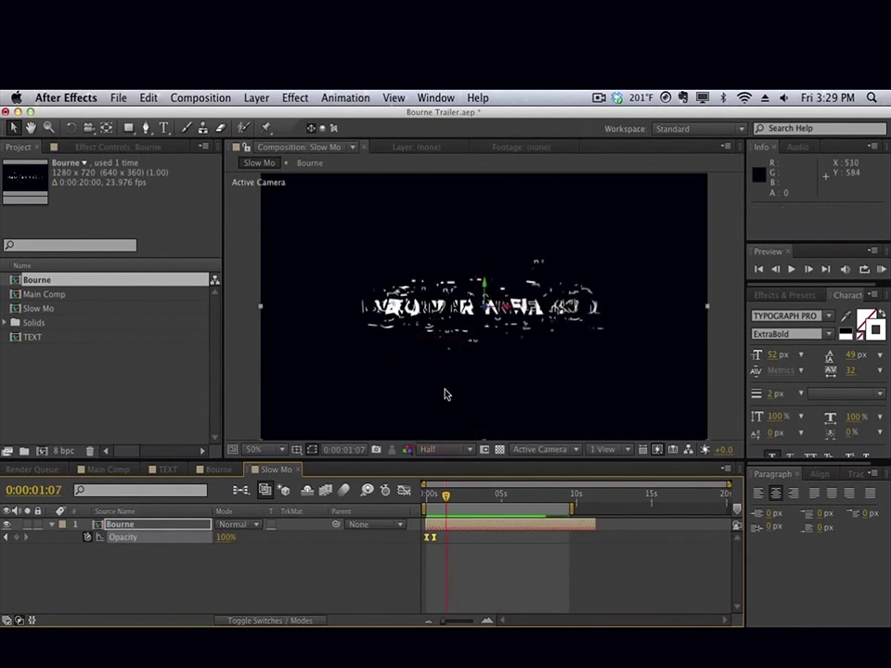
# Push the Position keyframe at 0:00:07:21 to Z -355 and compare the title's growth.
pyautogui.press('p')
pyautogui.moveTo(549, 503); pyautogui.dragTo(545, 504)
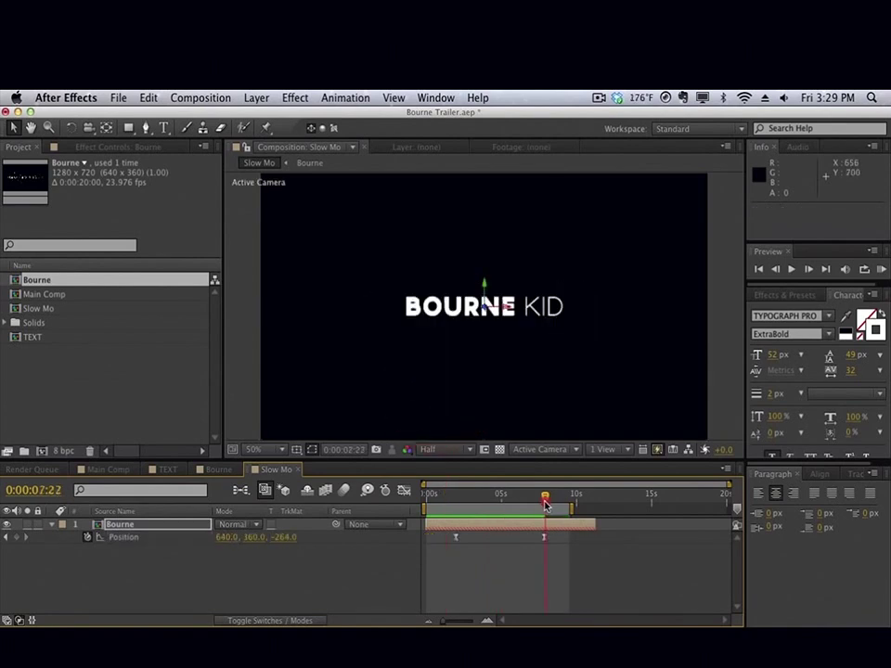
pyautogui.moveTo(283, 538); pyautogui.dragTo(227, 538)
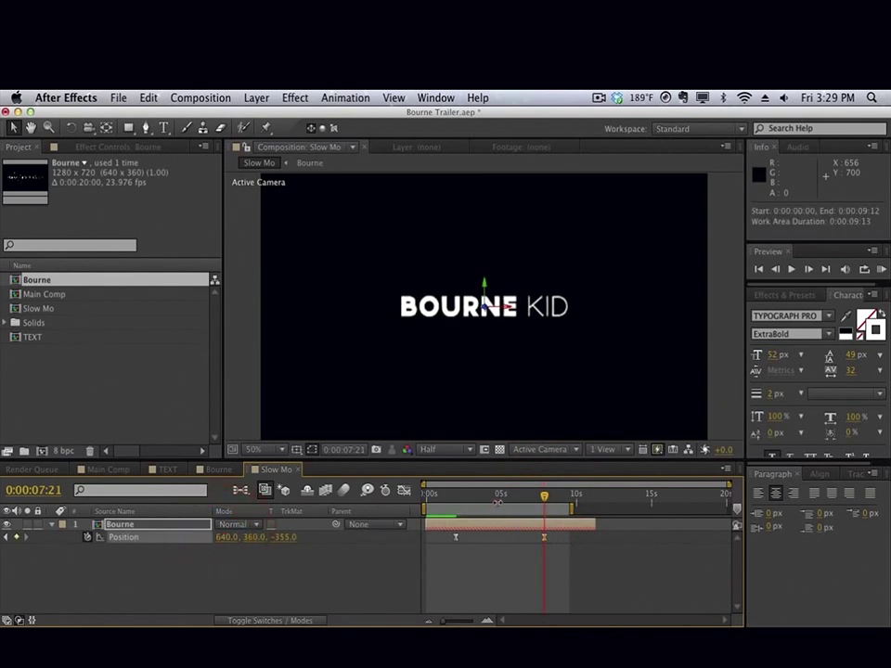
pyautogui.click(462, 499)
pyautogui.moveTo(461, 499); pyautogui.dragTo(507, 499)
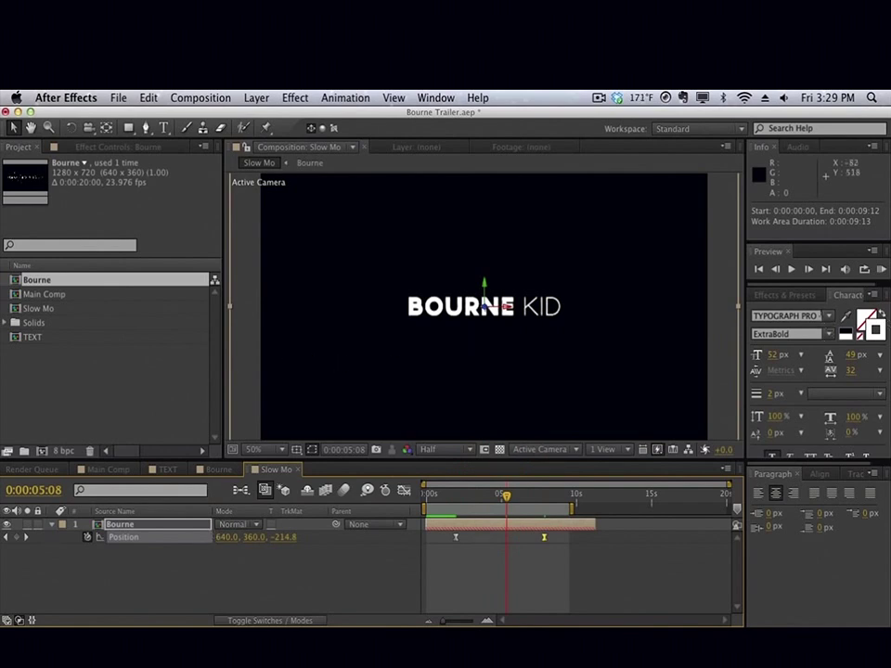
pyautogui.click(808, 297)
pyautogui.click(659, 297)
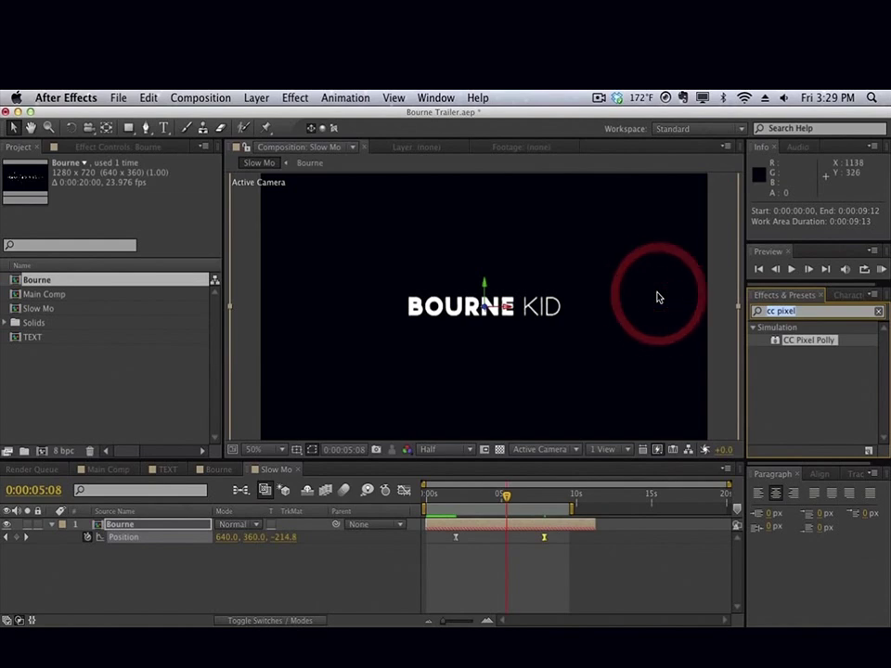
# Apply CC Force Motion Blur to the Bourne layer and preview the shattered text at 0:00:00:22.
pyautogui.write('cc forc')
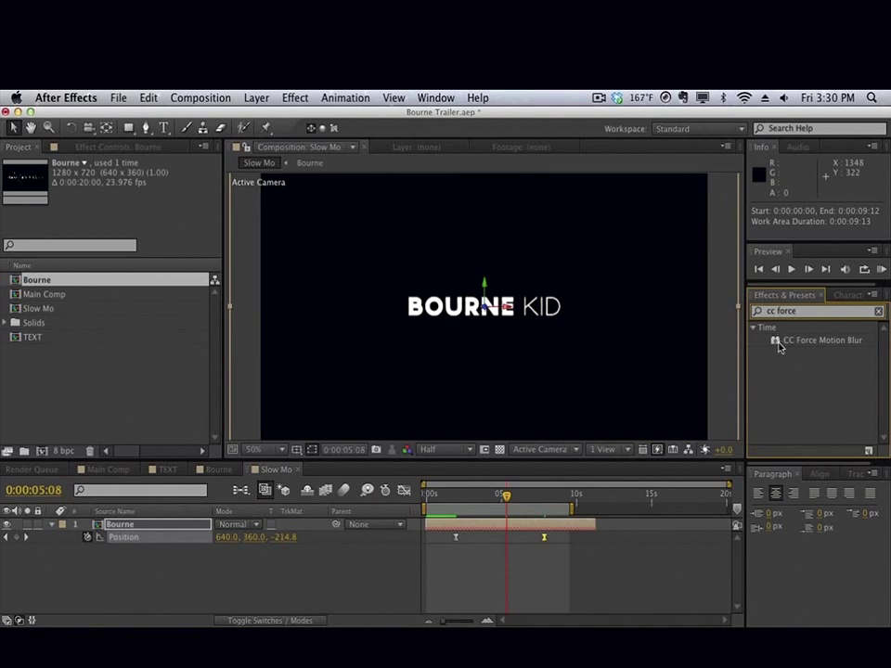
pyautogui.click(103, 146)
pyautogui.moveTo(816, 342); pyautogui.dragTo(154, 531)
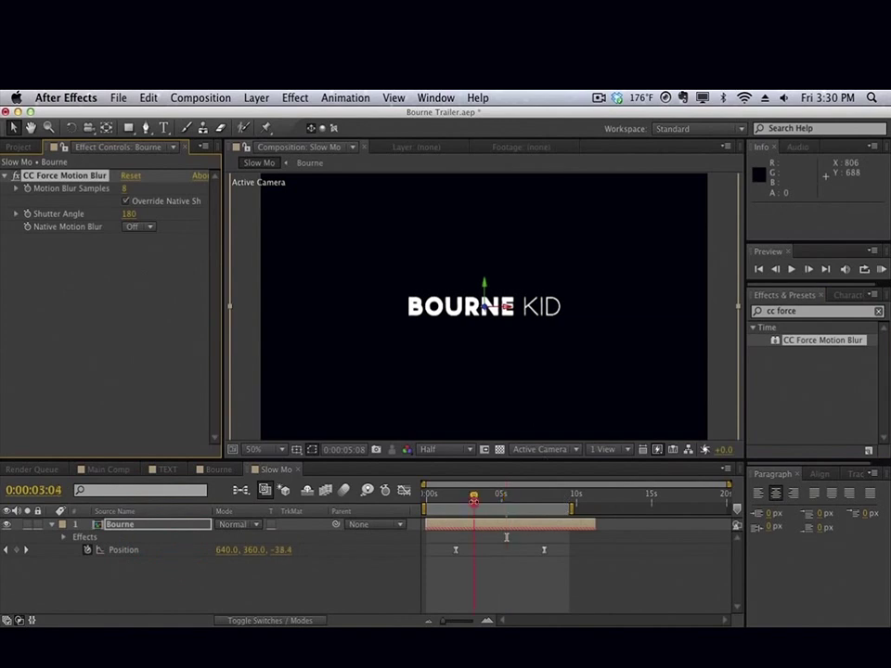
pyautogui.click(474, 498)
pyautogui.click(441, 498)
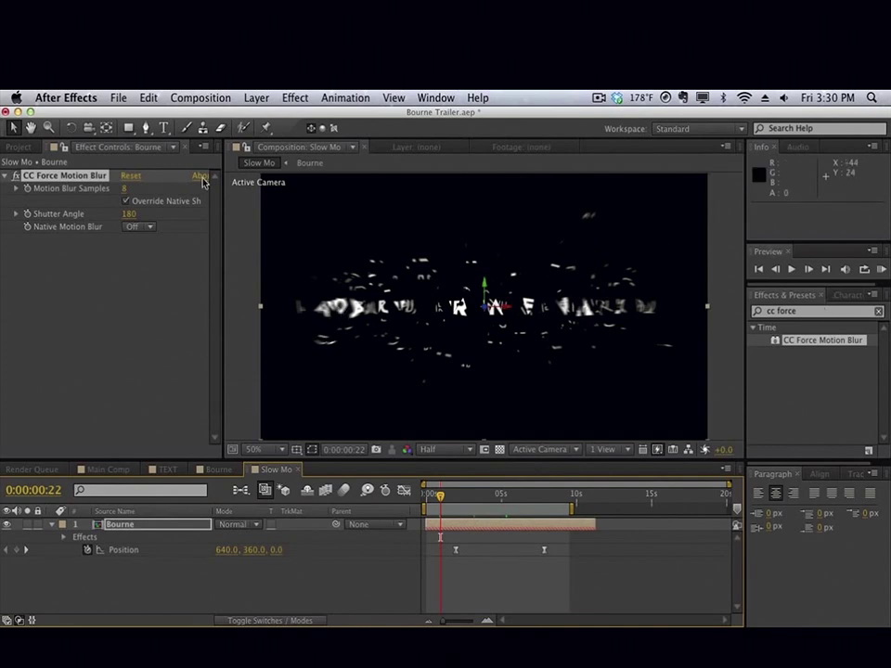
# Set motion blur Samples to 12, override the native shutter, and use a 230 shutter angle.
pyautogui.click(126, 189)
pyautogui.write('12')
pyautogui.press('Return')
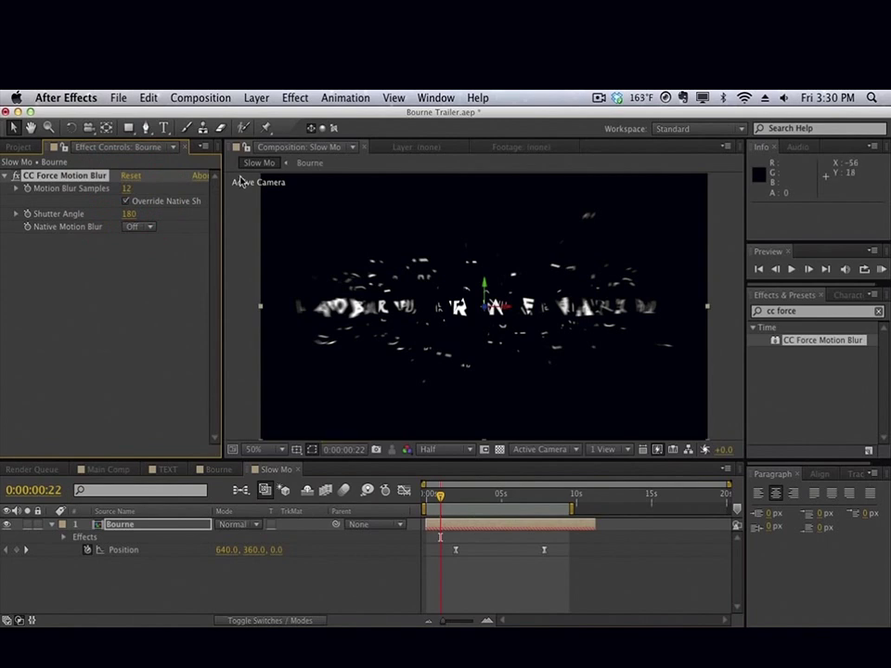
pyautogui.click(126, 199)
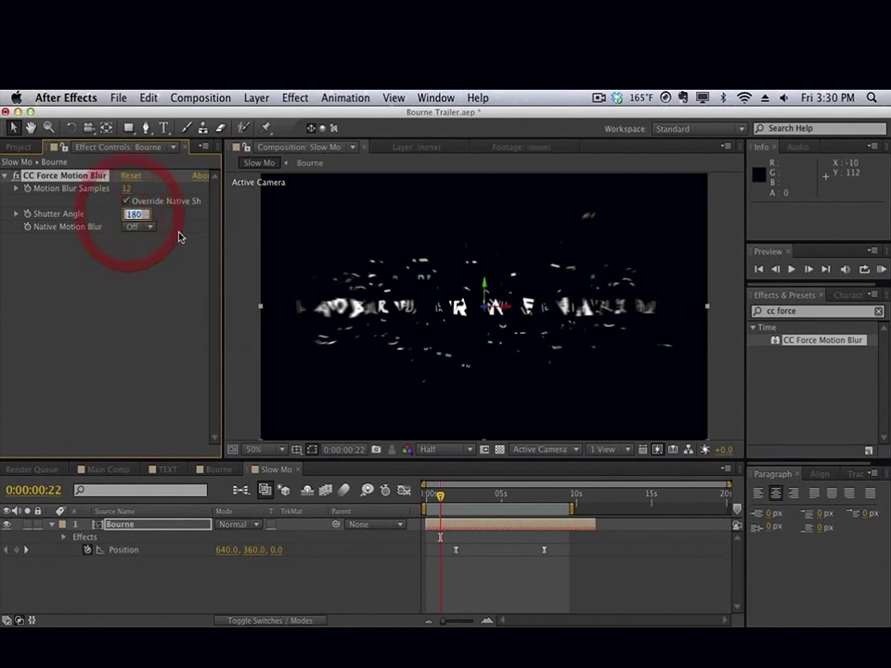
pyautogui.press('Return')
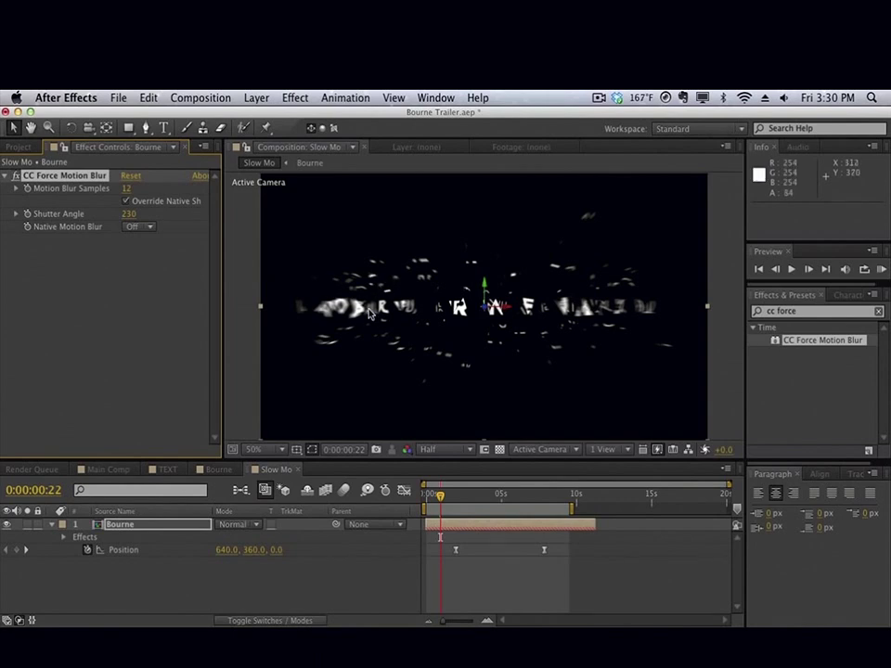
pyautogui.click(473, 499)
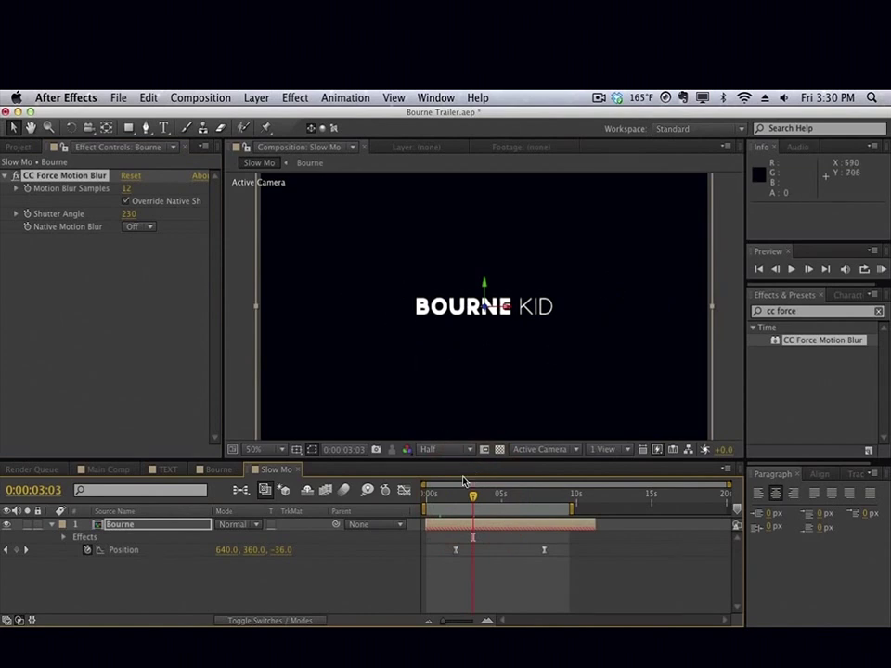
pyautogui.click(52, 525)
pyautogui.click(89, 578)
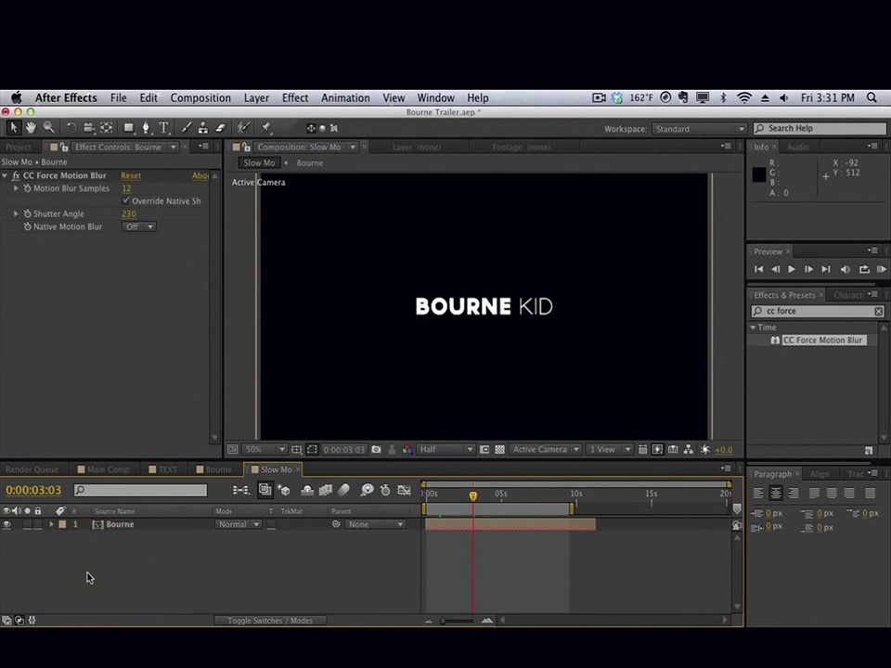
# Create a new solid layer named BG.
pyautogui.press('super+y')
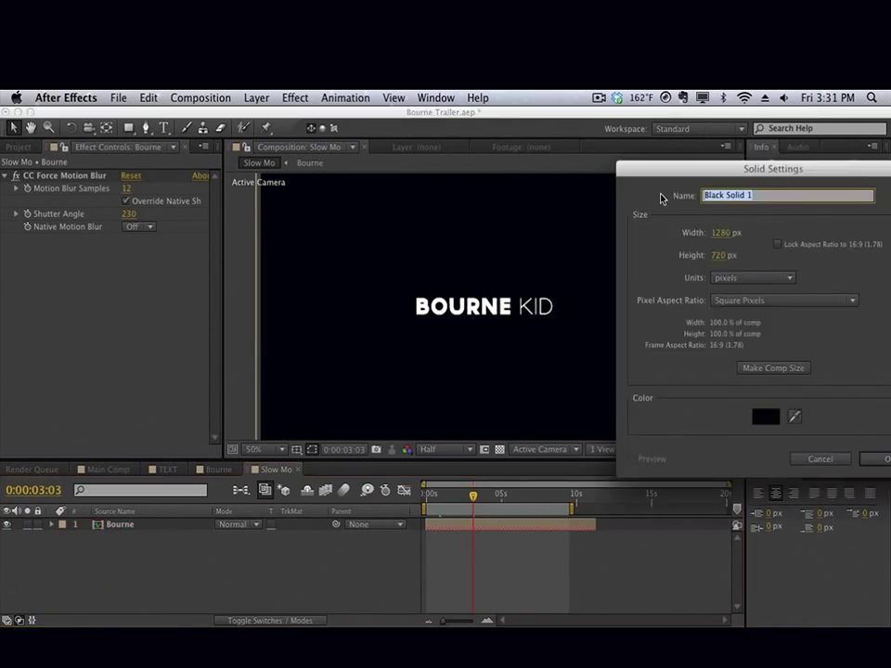
pyautogui.moveTo(700, 176); pyautogui.dragTo(362, 197)
pyautogui.write('BG')
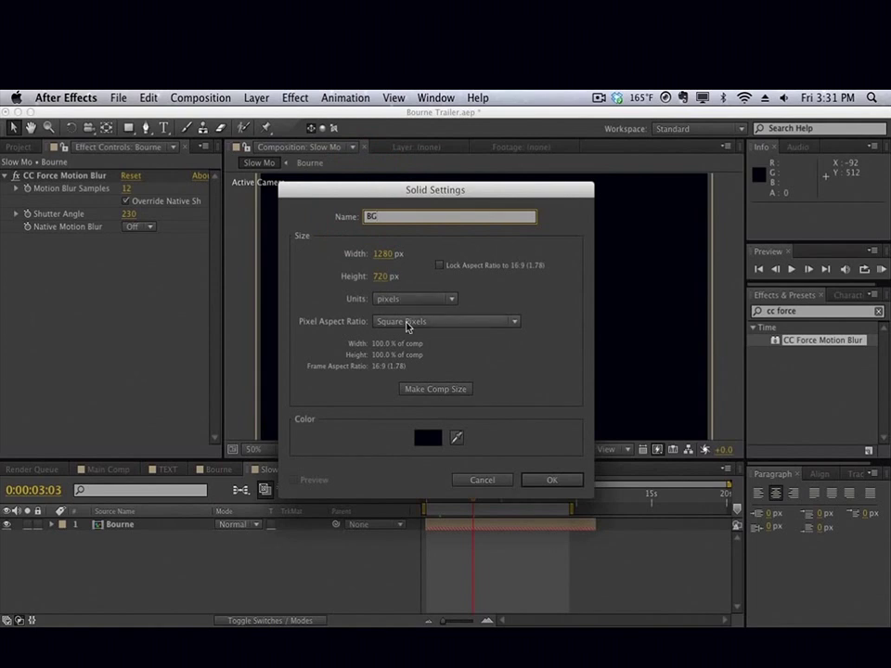
pyautogui.press('Return')
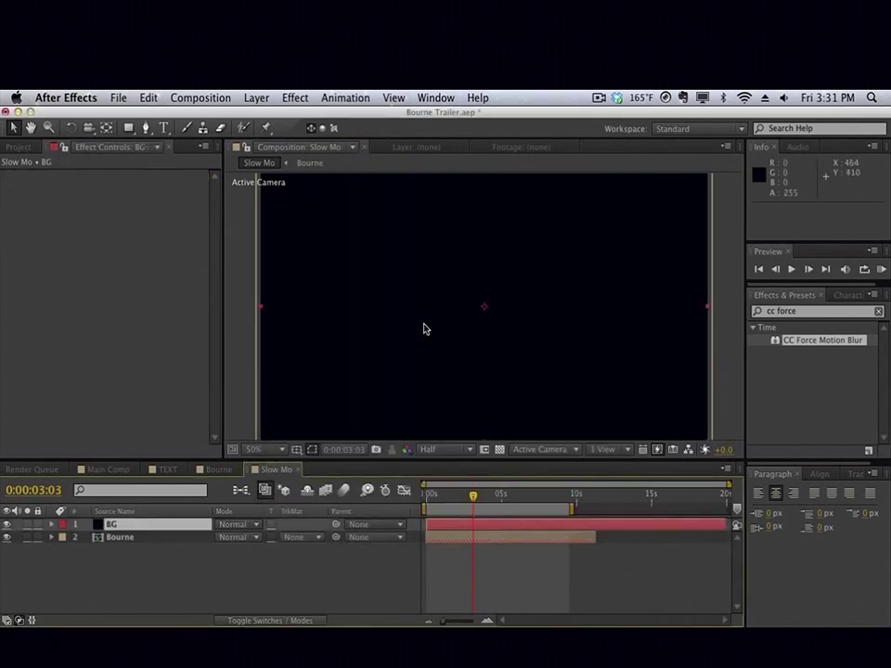
# Apply the Ramp effect to BG and set its shape to Radial Ramp.
pyautogui.click(872, 313)
pyautogui.press('BackSpace')
pyautogui.write('ramp')
pyautogui.moveTo(794, 340); pyautogui.dragTo(172, 528)
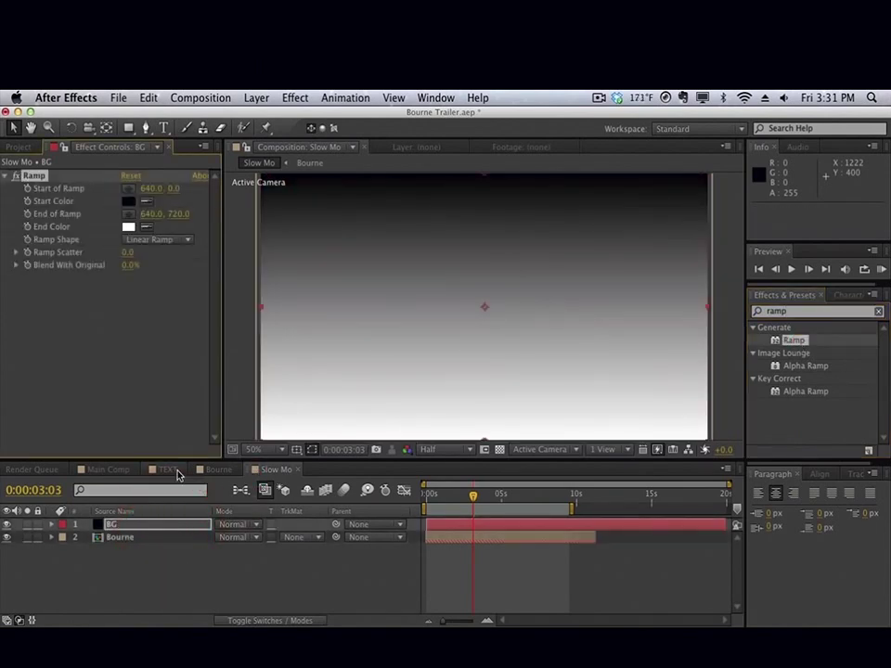
pyautogui.click(167, 239)
pyautogui.click(170, 267)
# Set the ramp colours to grey 444B50 at the start and dark blue-grey 19252A at the end.
pyautogui.click(130, 202)
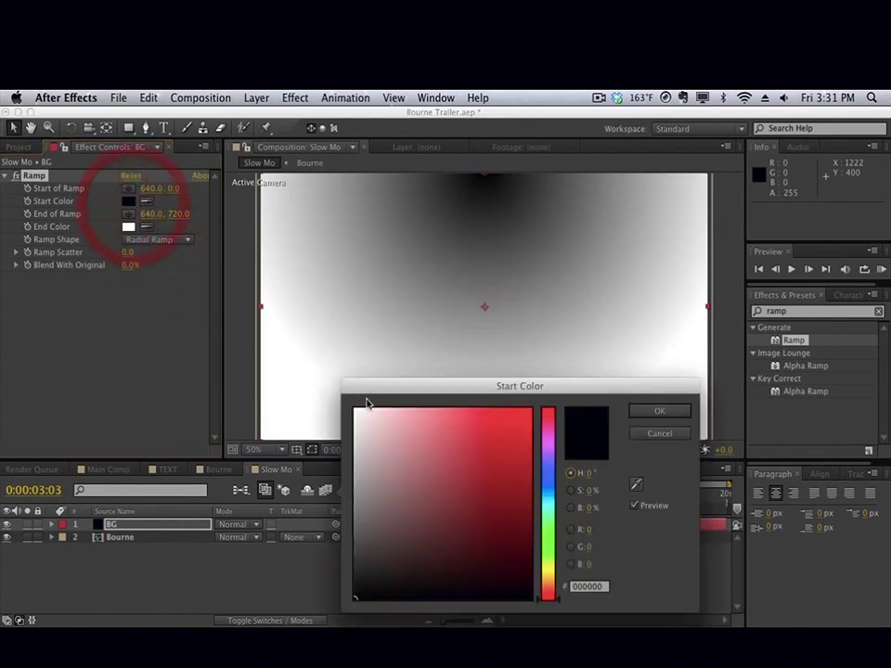
pyautogui.moveTo(366, 382); pyautogui.dragTo(335, 354)
pyautogui.click(511, 433)
pyautogui.moveTo(511, 432)
pyautogui.mouseDown()
pyautogui.moveTo(514, 465)
pyautogui.moveTo(514, 455)
pyautogui.mouseUp()
pyautogui.moveTo(360, 499); pyautogui.dragTo(341, 502)
pyautogui.press('Return')
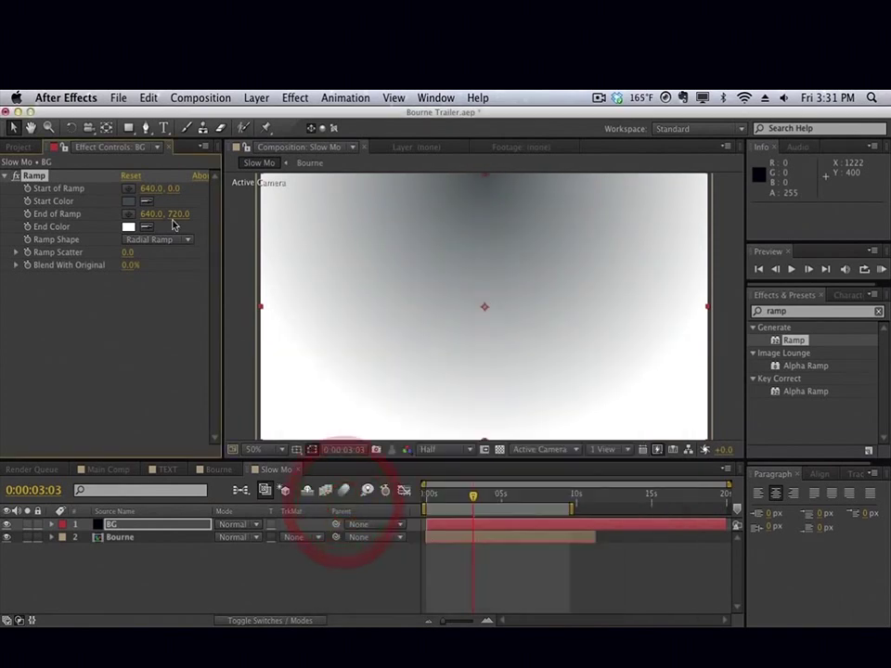
pyautogui.click(129, 226)
pyautogui.moveTo(516, 464); pyautogui.dragTo(512, 456)
pyautogui.moveTo(383, 517); pyautogui.dragTo(389, 530)
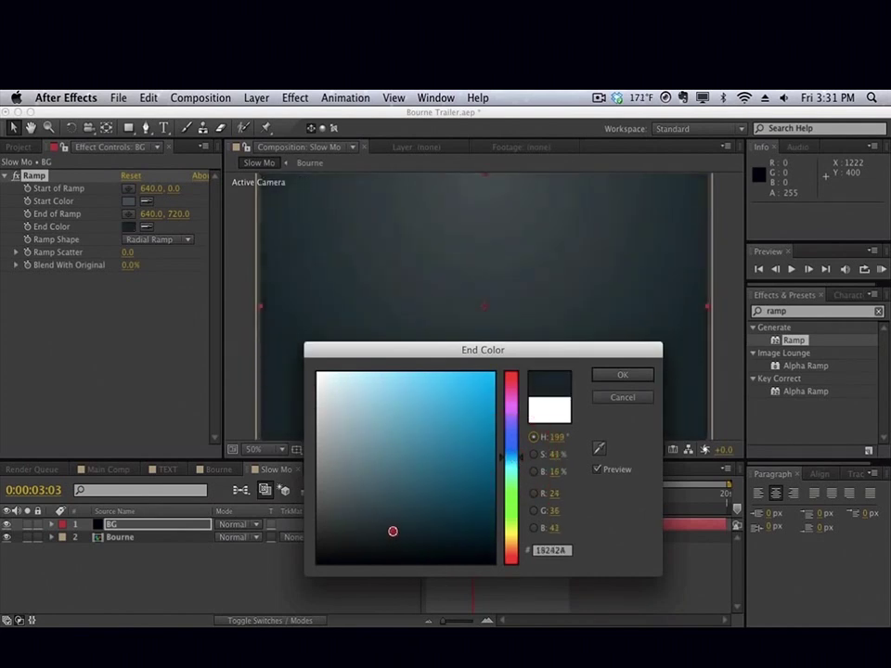
pyautogui.press('Return')
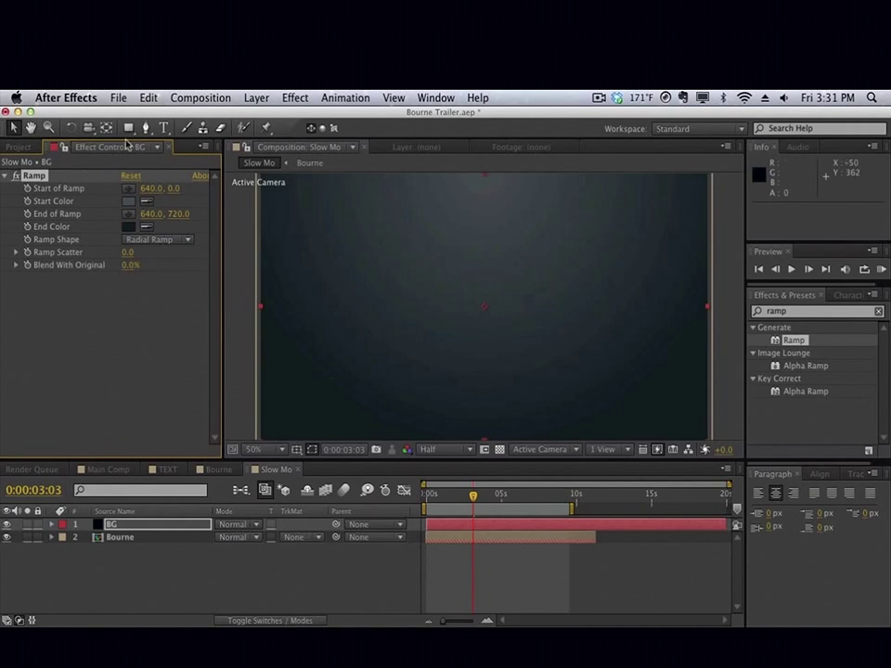
# Place the ramp start at the comp centre 640,355 and the end at 640,1298.
pyautogui.click(175, 189)
pyautogui.click(483, 306)
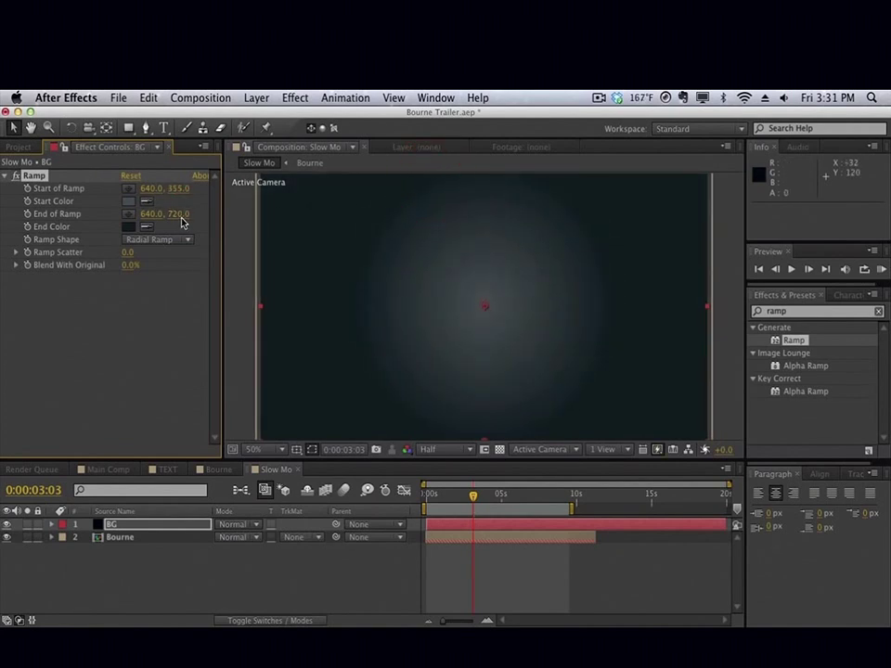
pyautogui.moveTo(183, 215); pyautogui.dragTo(307, 215)
pyautogui.click(625, 169)
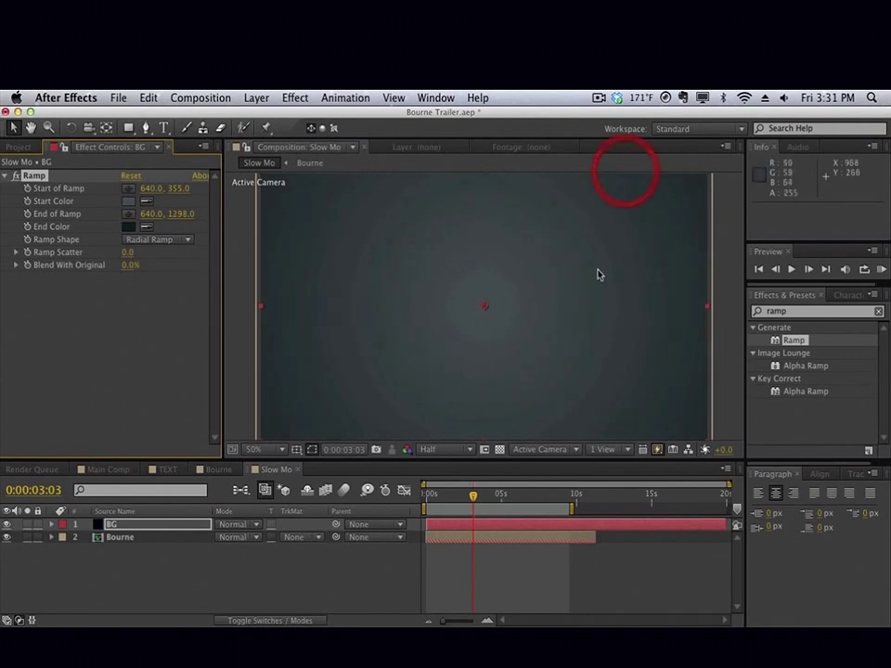
pyautogui.press(',')
pyautogui.press('.')
pyautogui.click(817, 311)
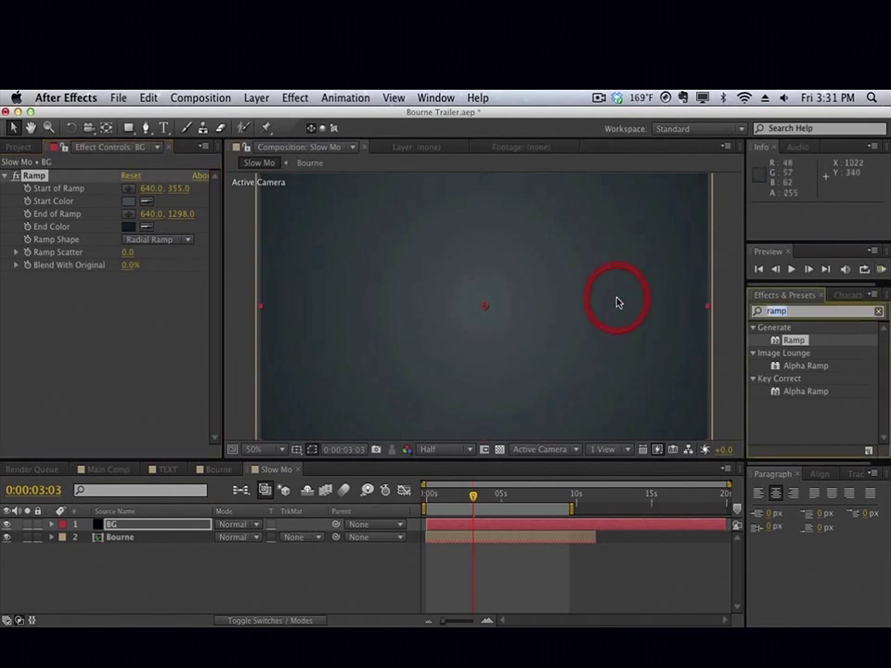
# Apply Add Grain to the BG layer, placed after the Ramp effect.
pyautogui.write('noise')
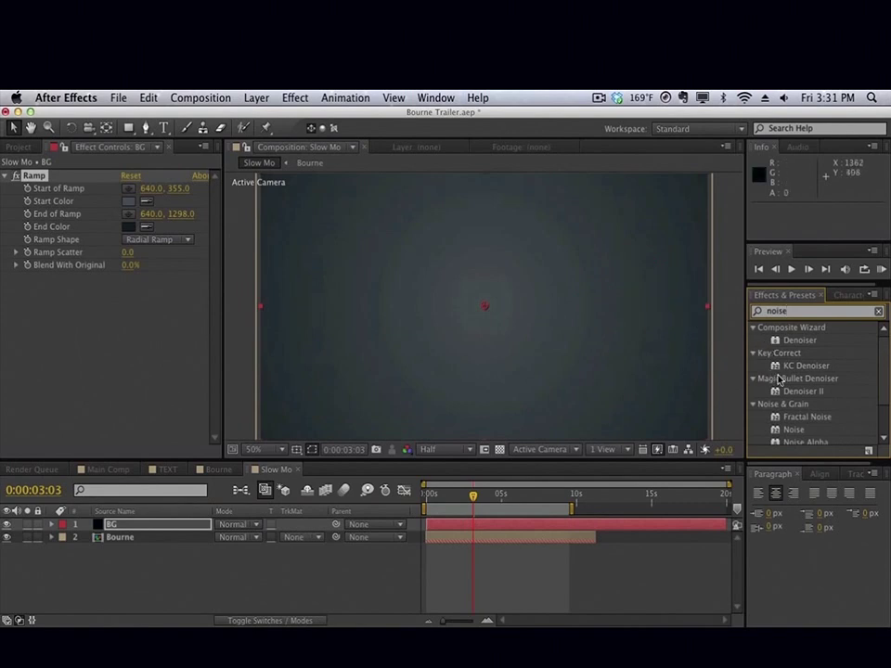
pyautogui.scroll(-2, 790, 407)
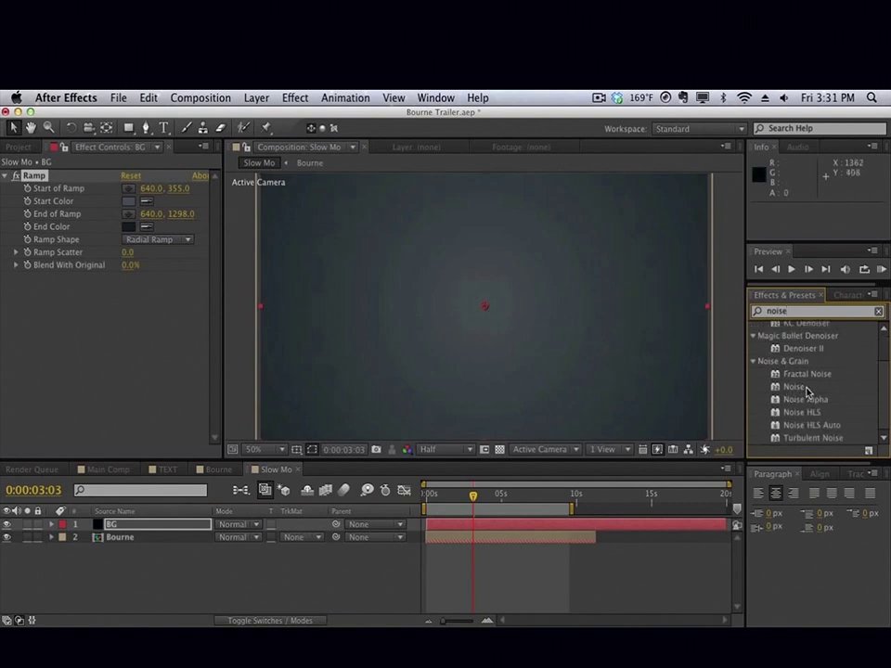
pyautogui.press('BackSpace')
pyautogui.press('BackSpace')
pyautogui.press('BackSpace')
pyautogui.press('BackSpace')
pyautogui.press('BackSpace')
pyautogui.write('grain')
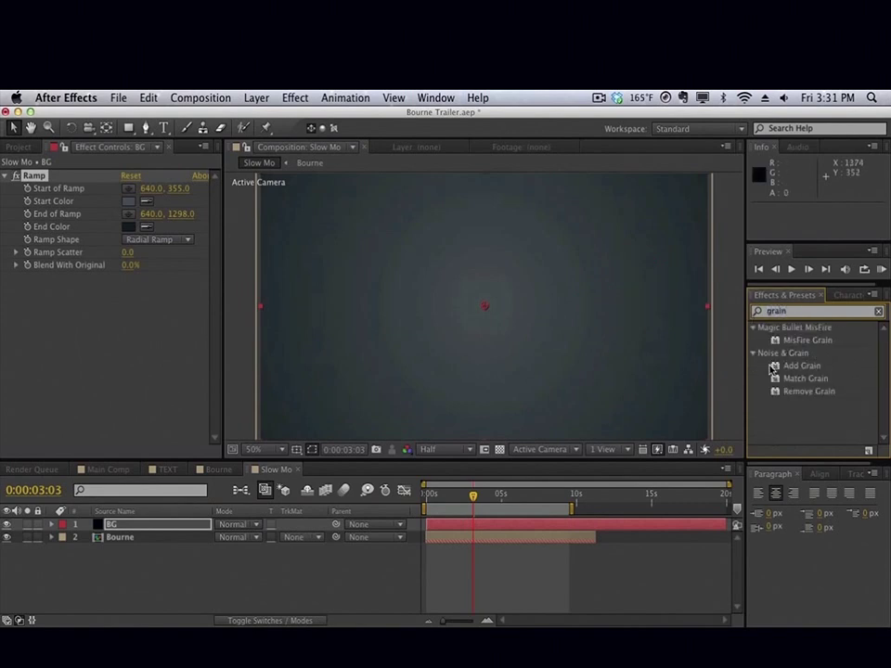
pyautogui.moveTo(797, 366); pyautogui.dragTo(93, 181)
pyautogui.moveTo(4, 341); pyautogui.dragTo(73, 342)
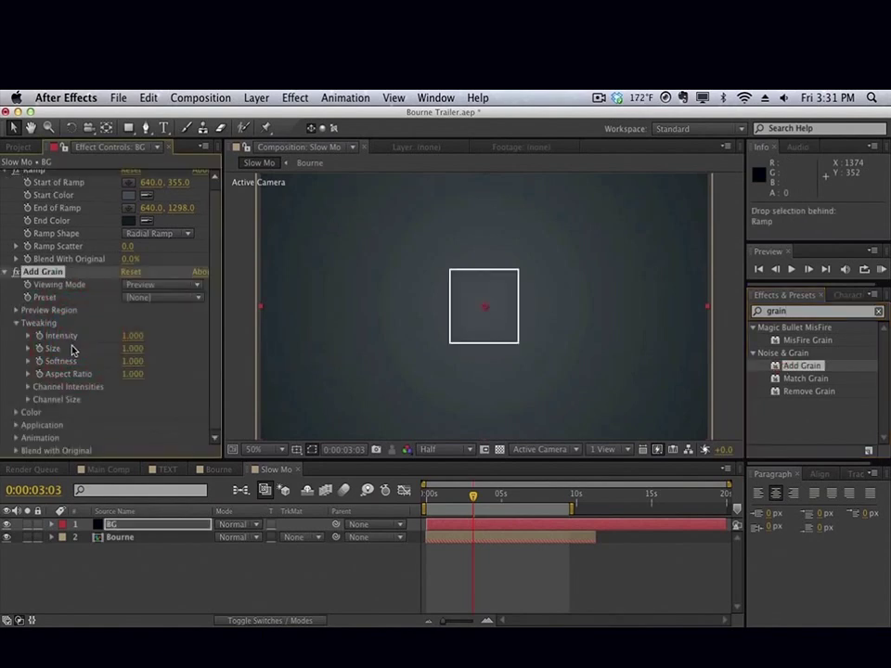
# Set Add Grain's Viewing Mode to Final Output and Intensity to 0.25.
pyautogui.click(160, 295)
pyautogui.click(167, 326)
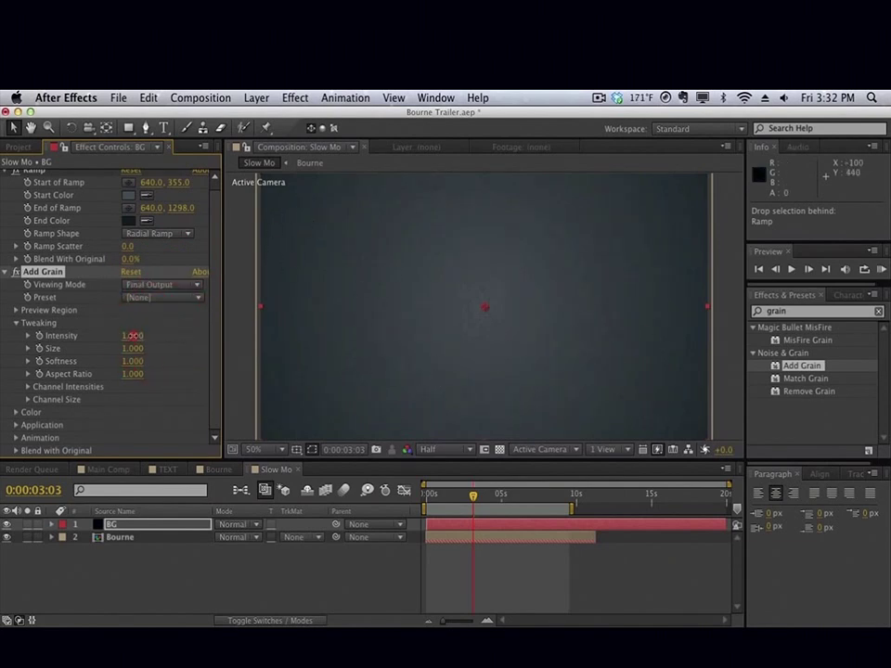
pyautogui.click(133, 335)
pyautogui.write('.25')
pyautogui.press('Return')
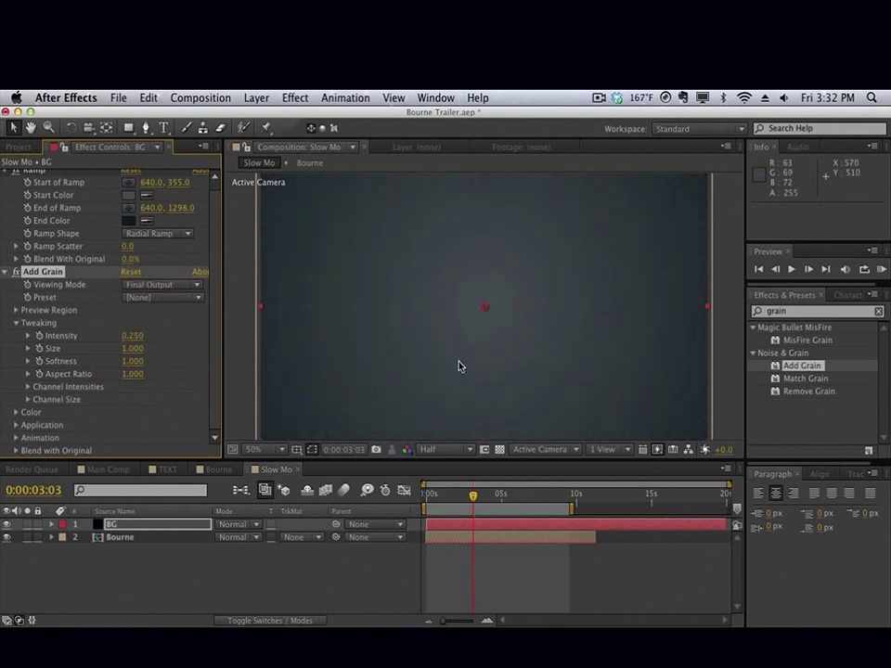
pyautogui.scroll(-4, 458, 366)
pyautogui.scroll(2, 334, 385)
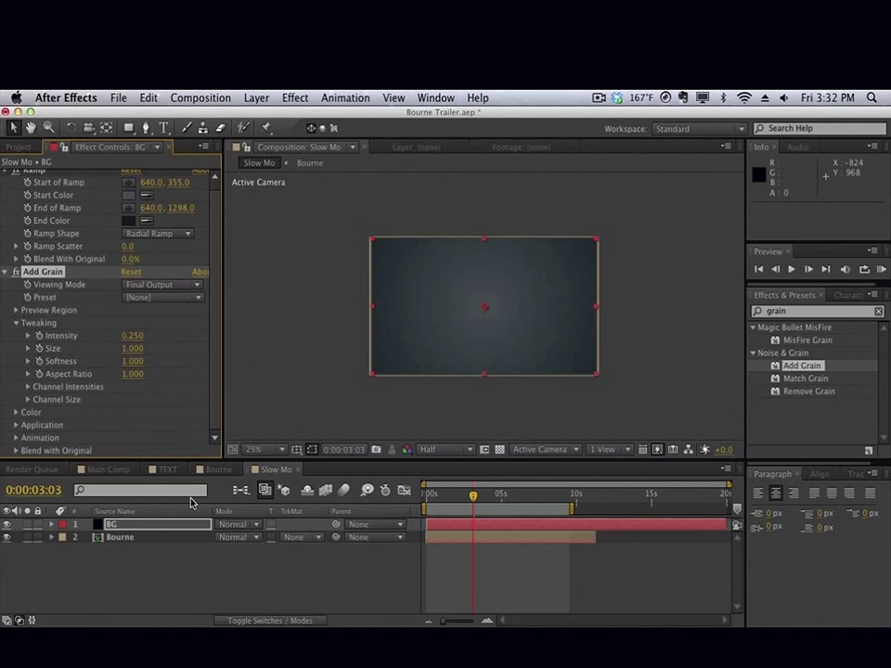
# Move the BG layer beneath the Bourne layer in the timeline.
pyautogui.moveTo(187, 521); pyautogui.dragTo(181, 542)
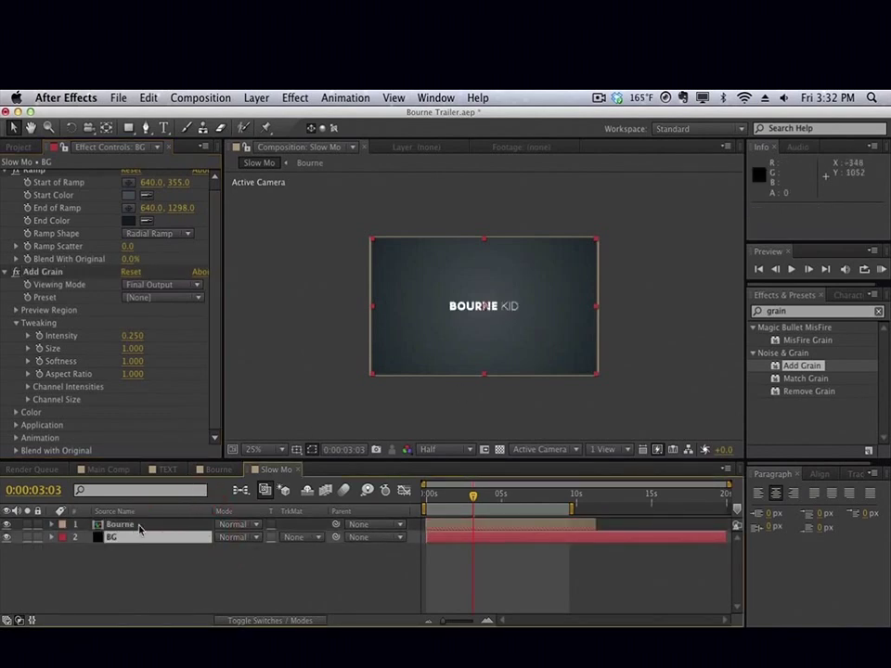
pyautogui.scroll(1, 418, 308)
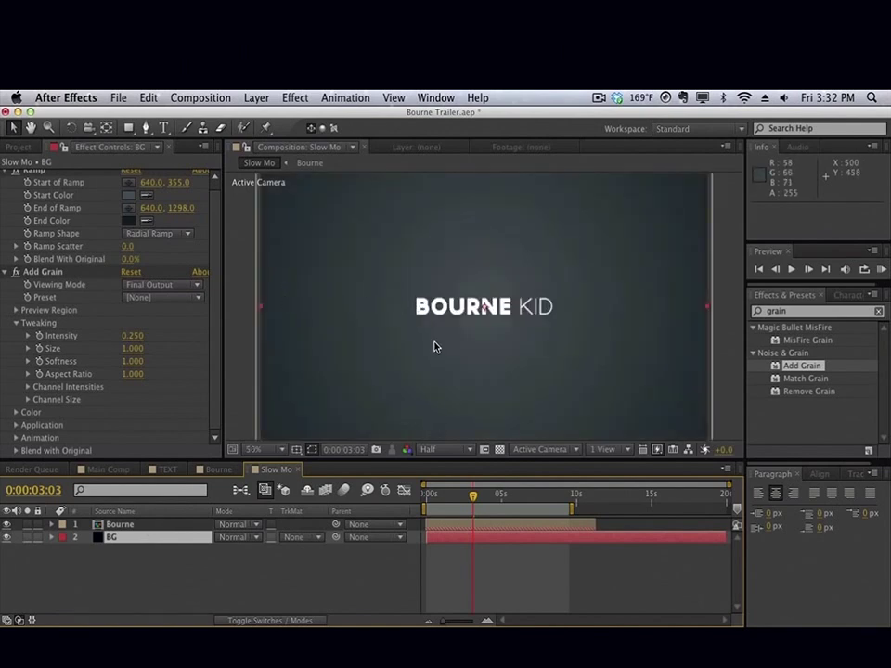
pyautogui.scroll(-1, 434, 347)
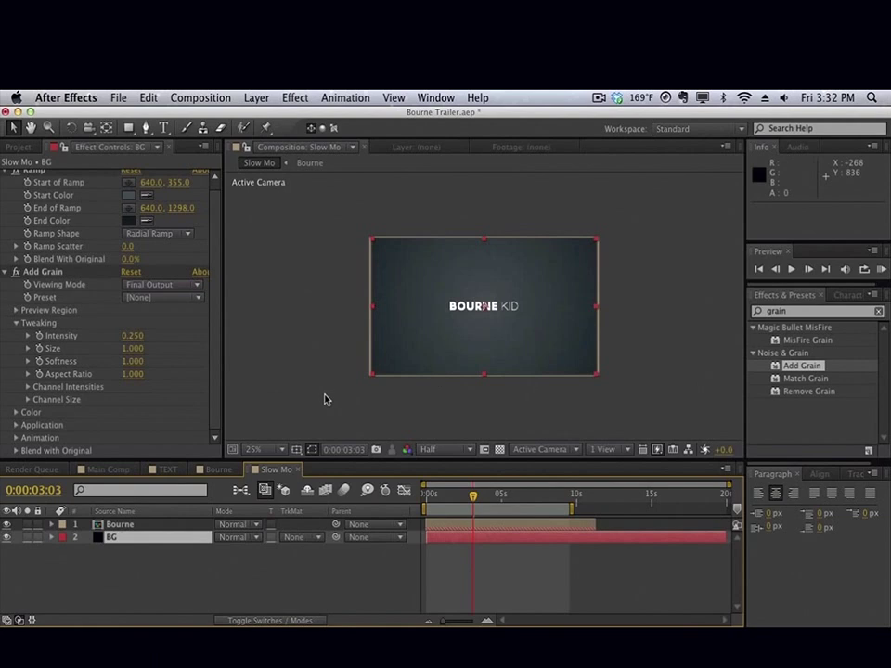
pyautogui.click(225, 572)
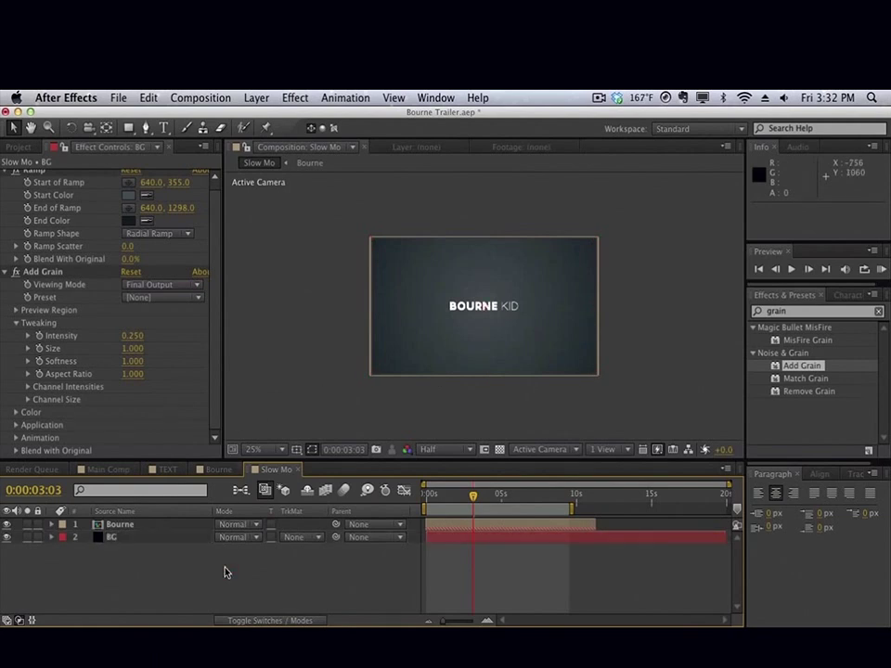
# Create a solid named Flare and apply Optical Flares to it.
pyautogui.press('super+y')
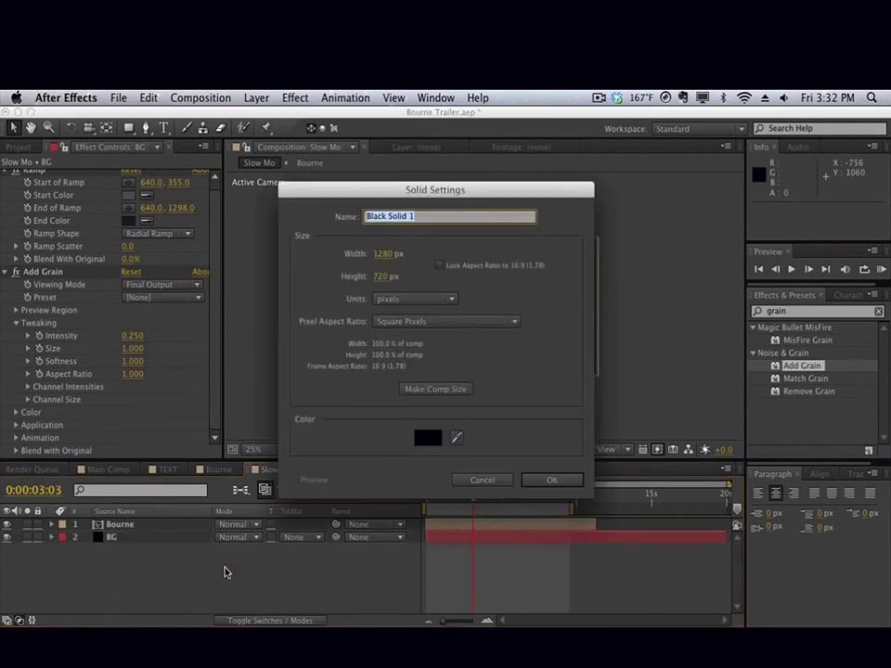
pyautogui.write('Gstre')
pyautogui.press('Return')
pyautogui.click(843, 312)
pyautogui.write('optical')
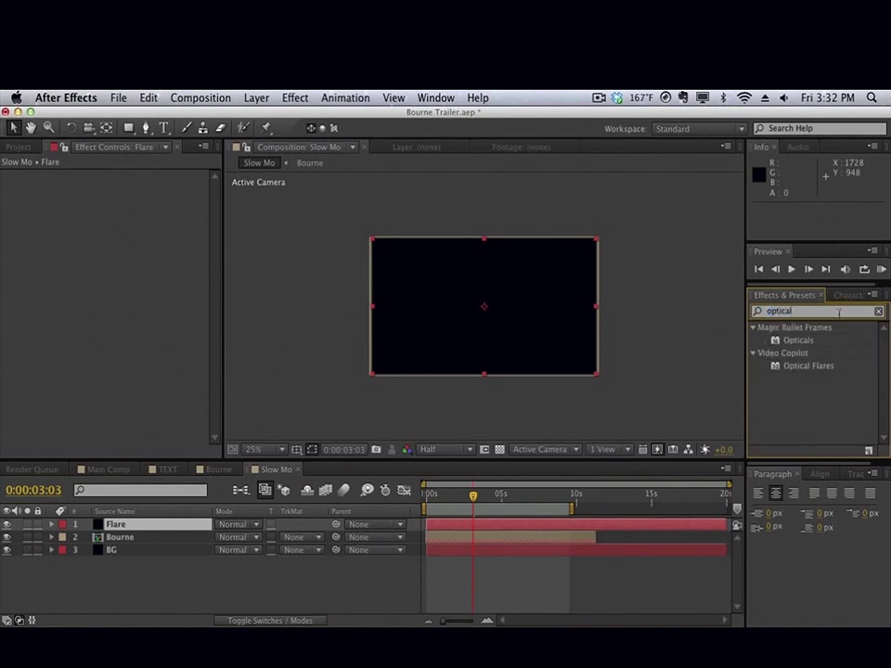
pyautogui.moveTo(816, 370); pyautogui.dragTo(478, 318)
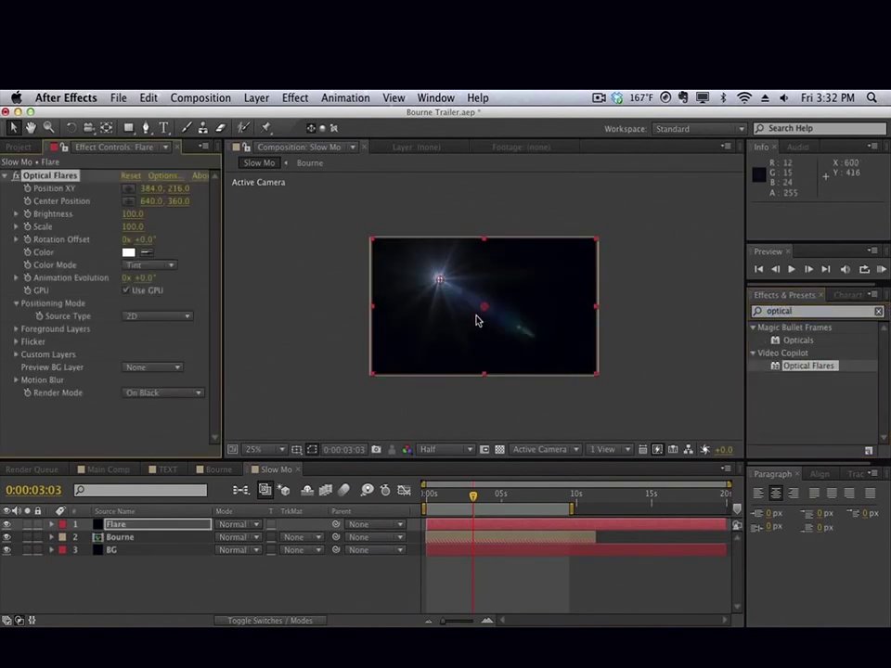
# Load the Aura preset from Pro Presets 2 in the Optical Flares options.
pyautogui.click(160, 176)
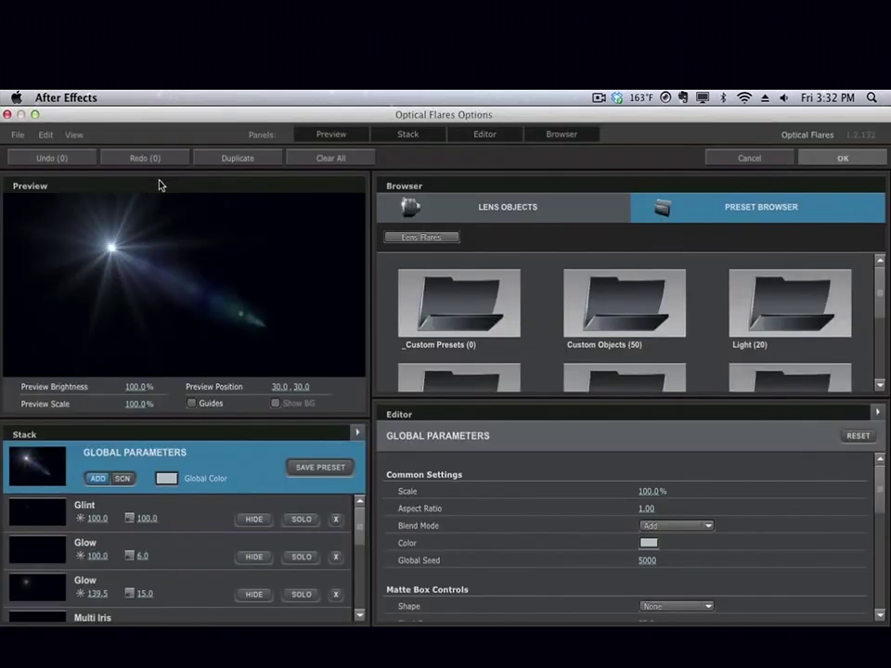
pyautogui.scroll(-5, 677, 339)
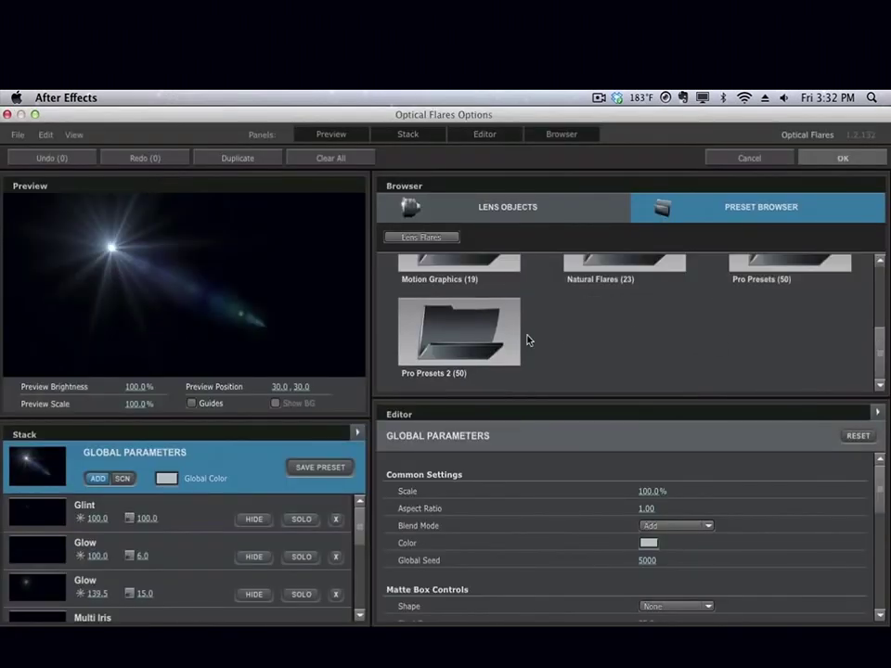
pyautogui.click(478, 336)
pyautogui.scroll(3, 657, 334)
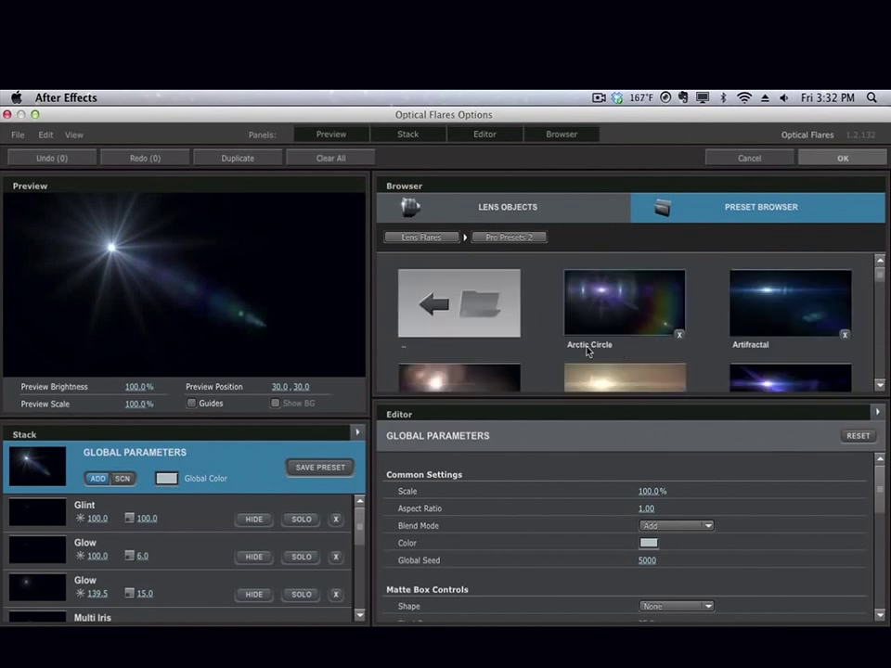
pyautogui.scroll(-2, 489, 373)
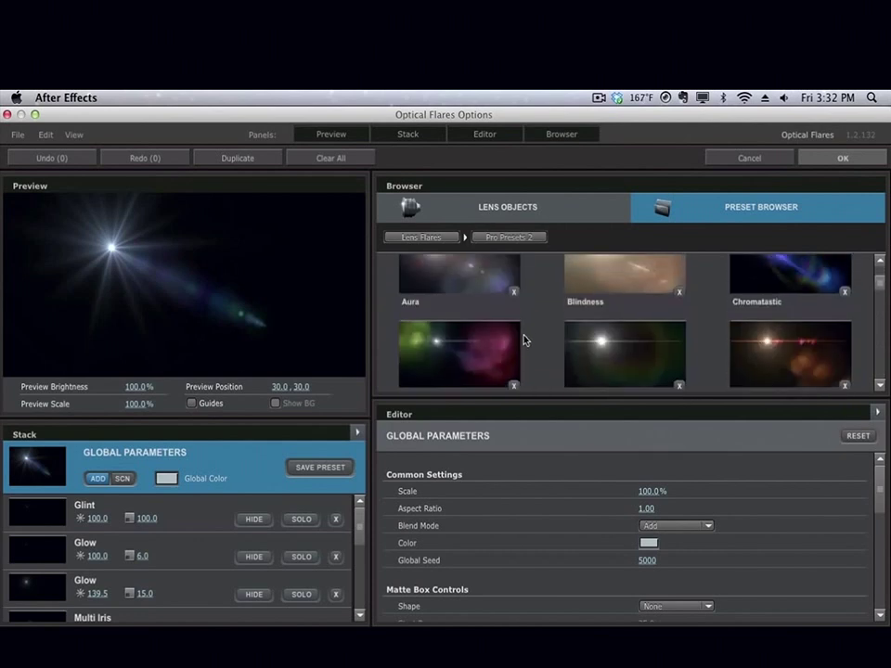
pyautogui.click(467, 314)
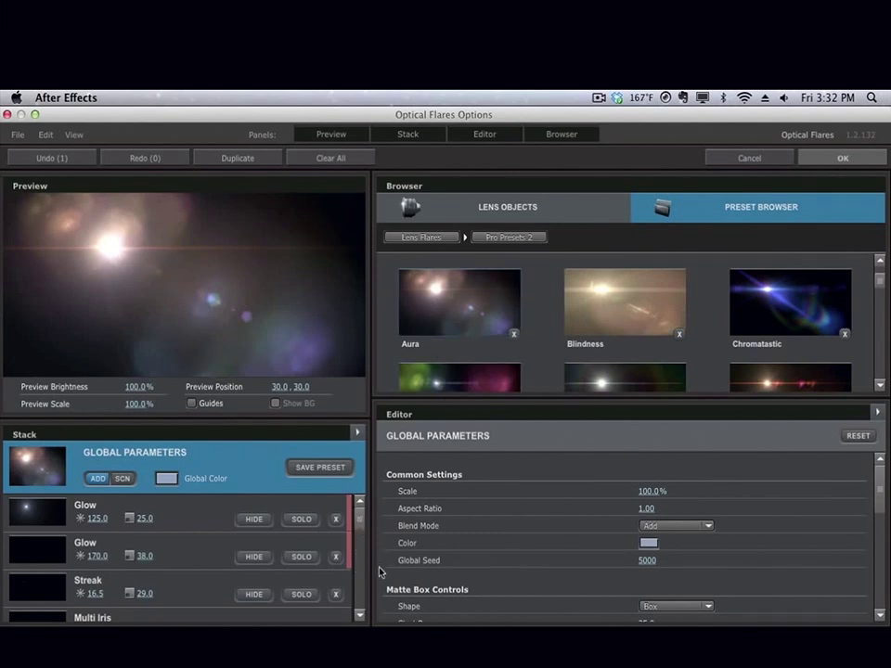
# Hide several Multi Iris elements of the flare and accept the settings.
pyautogui.moveTo(358, 517); pyautogui.dragTo(361, 585)
pyautogui.click(255, 582)
pyautogui.click(255, 618)
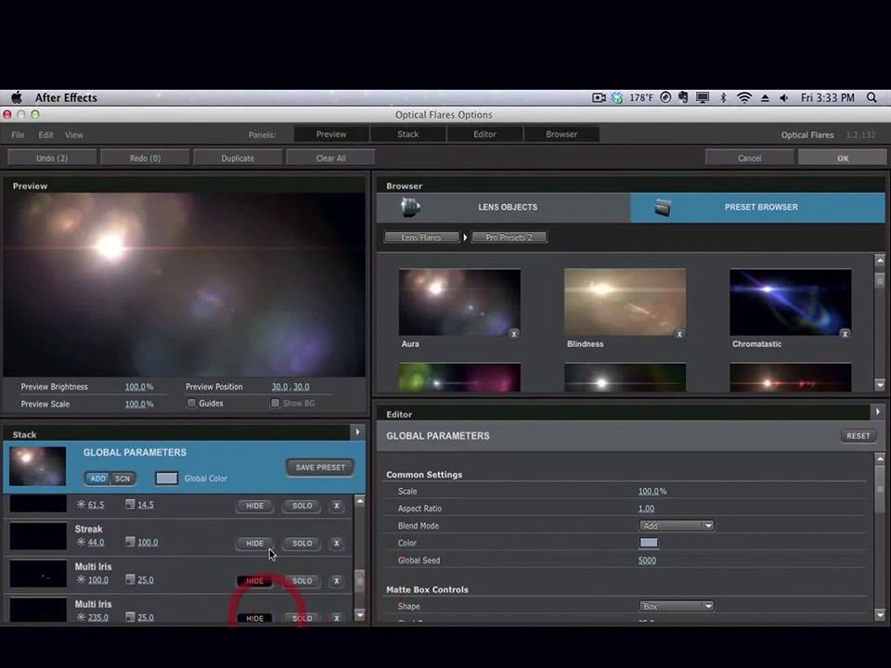
pyautogui.scroll(1, 270, 566)
pyautogui.scroll(3, 271, 557)
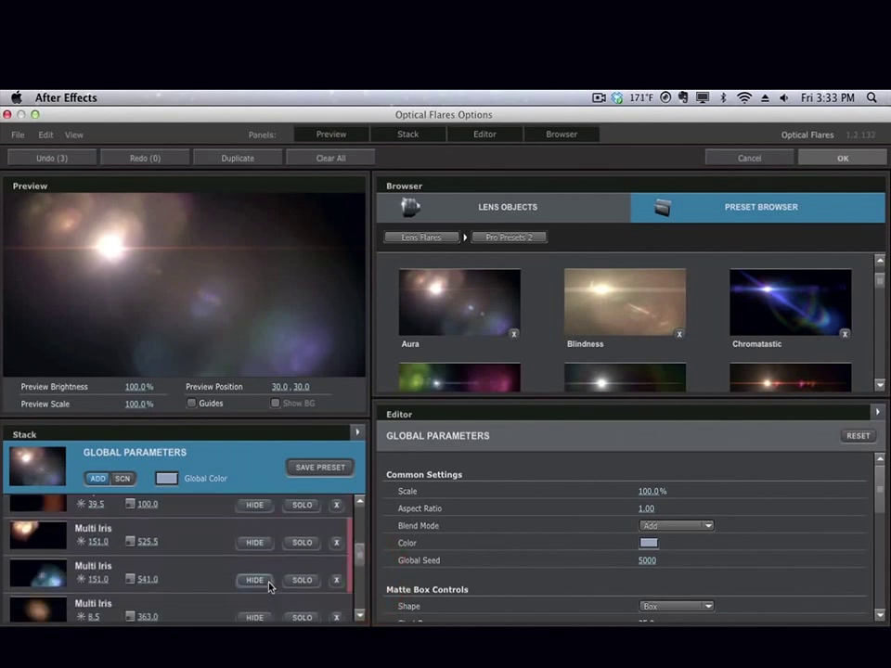
pyautogui.click(267, 580)
pyautogui.scroll(3, 269, 577)
pyautogui.scroll(-4, 268, 517)
pyautogui.click(256, 537)
pyautogui.click(843, 159)
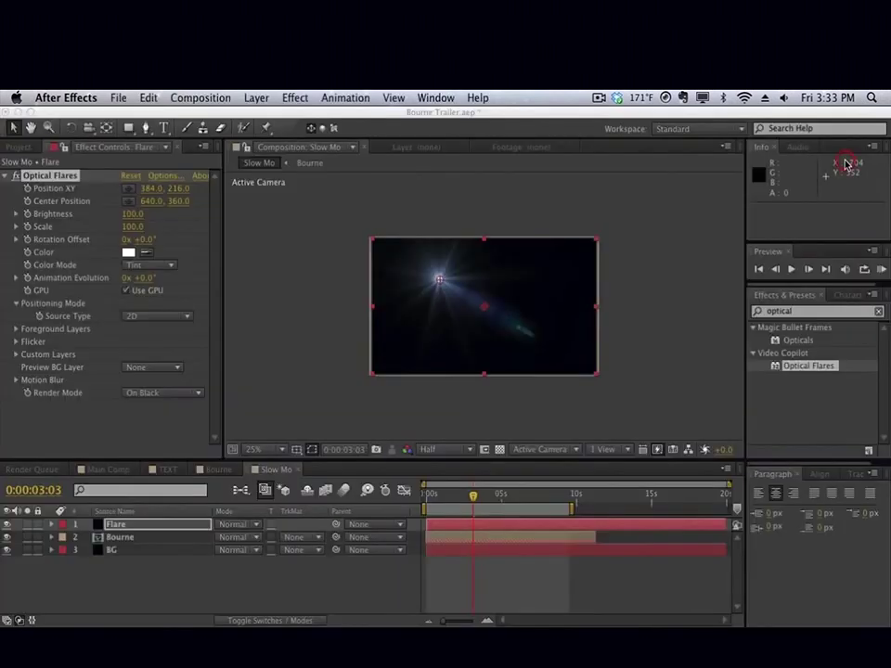
# Set the Flare layer's blend mode to Add.
pyautogui.click(230, 525)
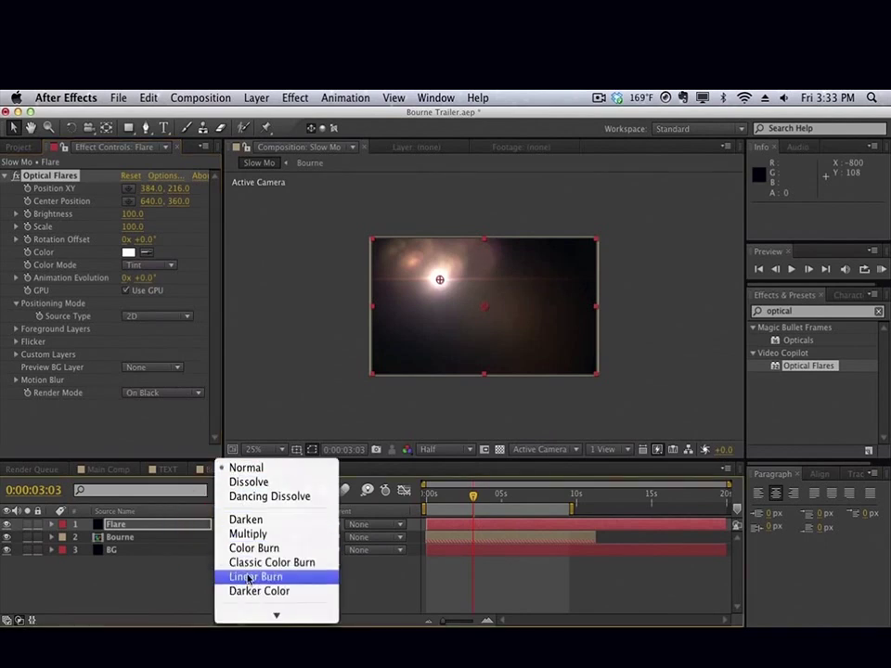
pyautogui.click(249, 542)
pyautogui.press('.')
pyautogui.press(',')
# Move the flare's light source to the lower right, Position XY 1396, 792.
pyautogui.moveTo(440, 281); pyautogui.dragTo(617, 391)
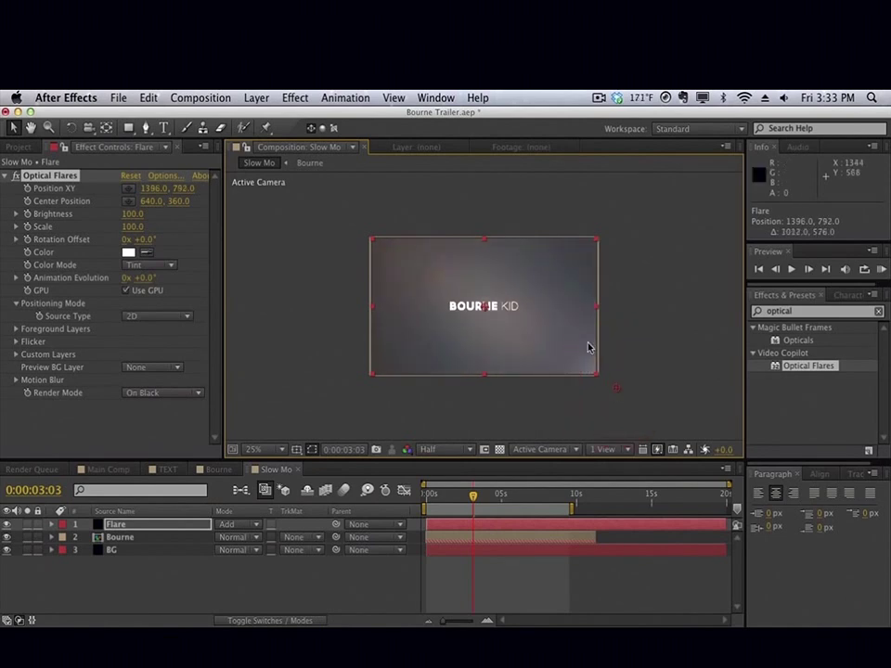
pyautogui.press('.')
pyautogui.press(',')
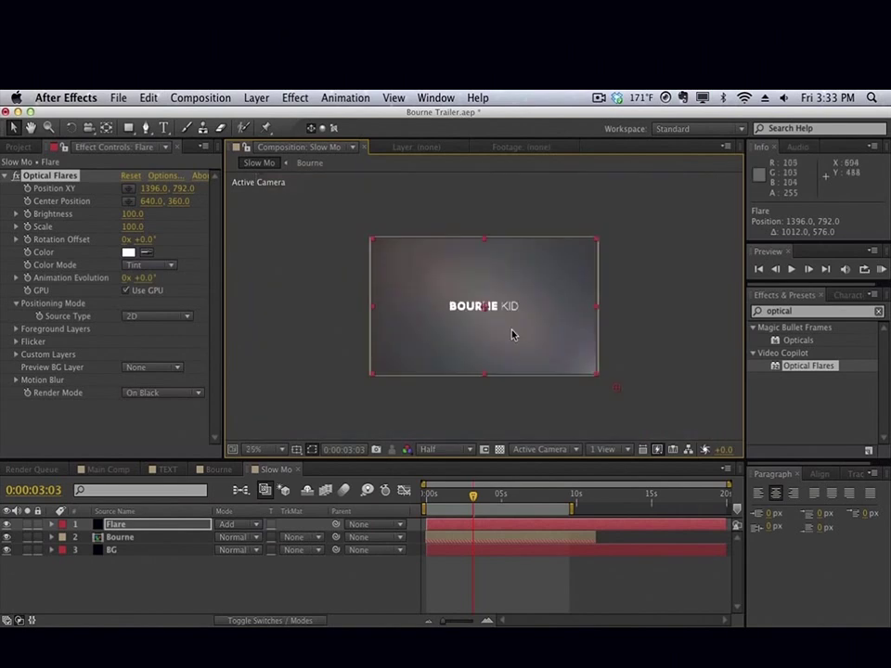
pyautogui.press('.')
pyautogui.press(',')
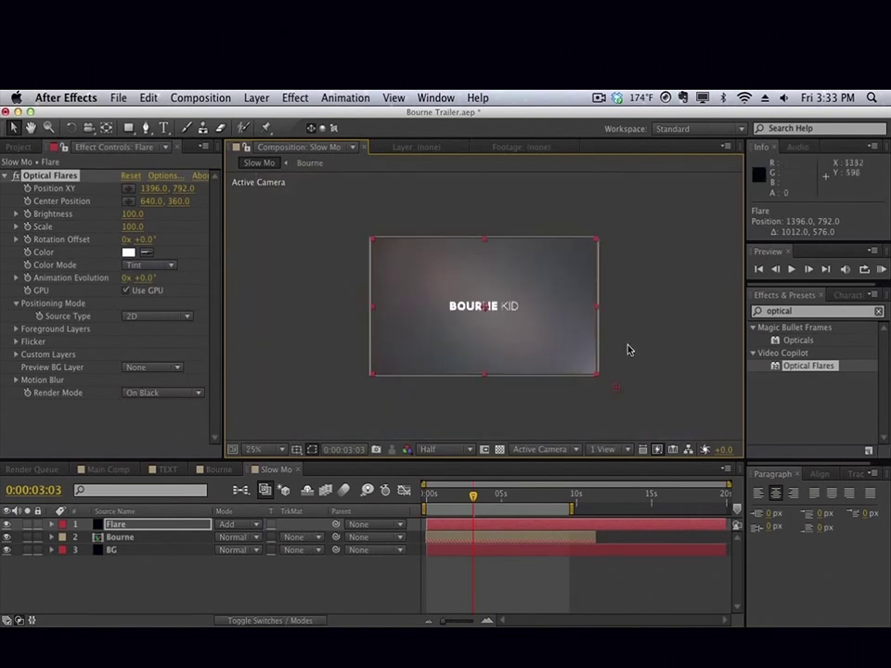
pyautogui.click(804, 316)
# Apply Fast Blur to the Flare layer with Blurriness 138 and Repeat Edge Pixels on.
pyautogui.click(660, 303)
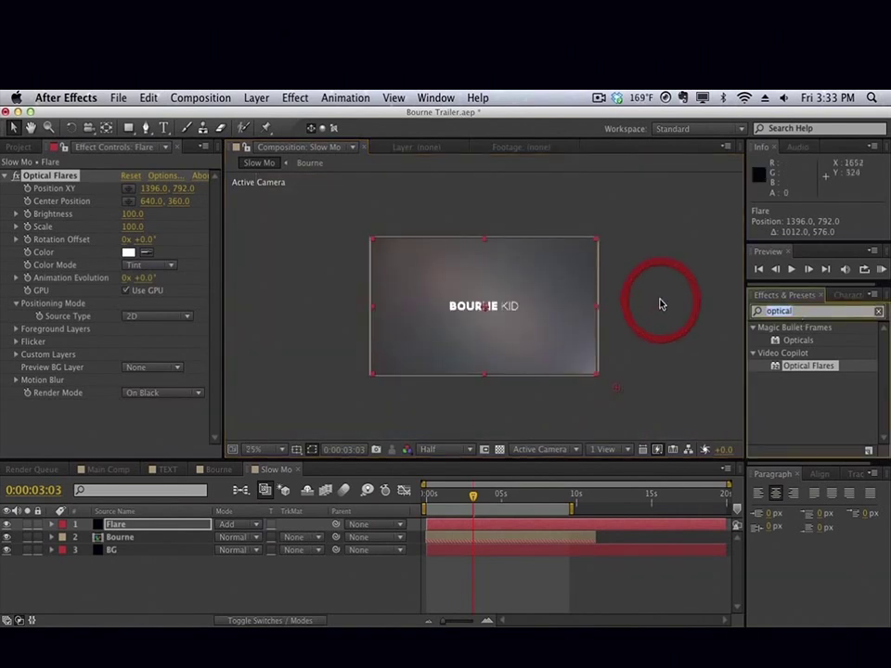
pyautogui.write('fast blur')
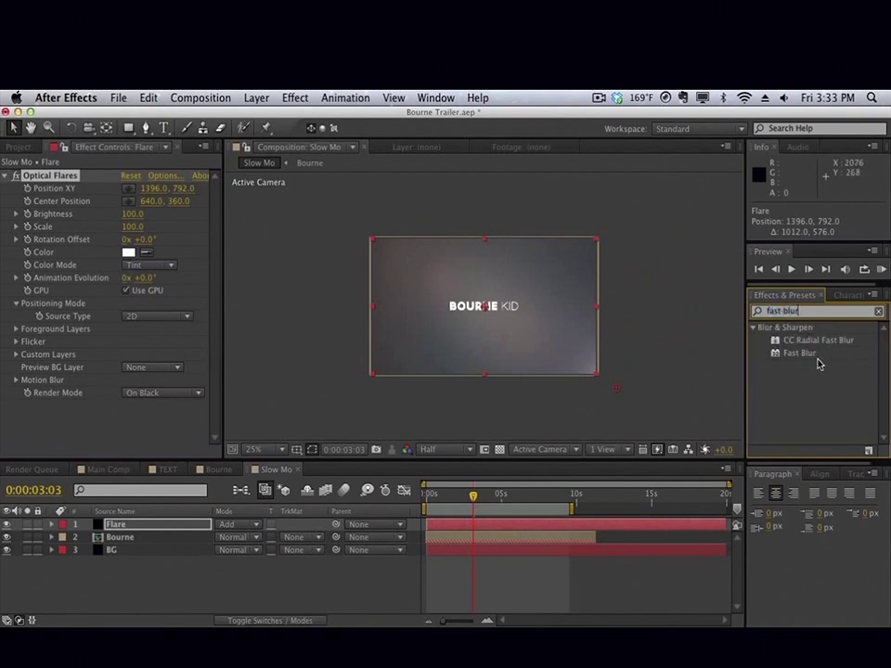
pyautogui.moveTo(812, 360); pyautogui.dragTo(213, 404)
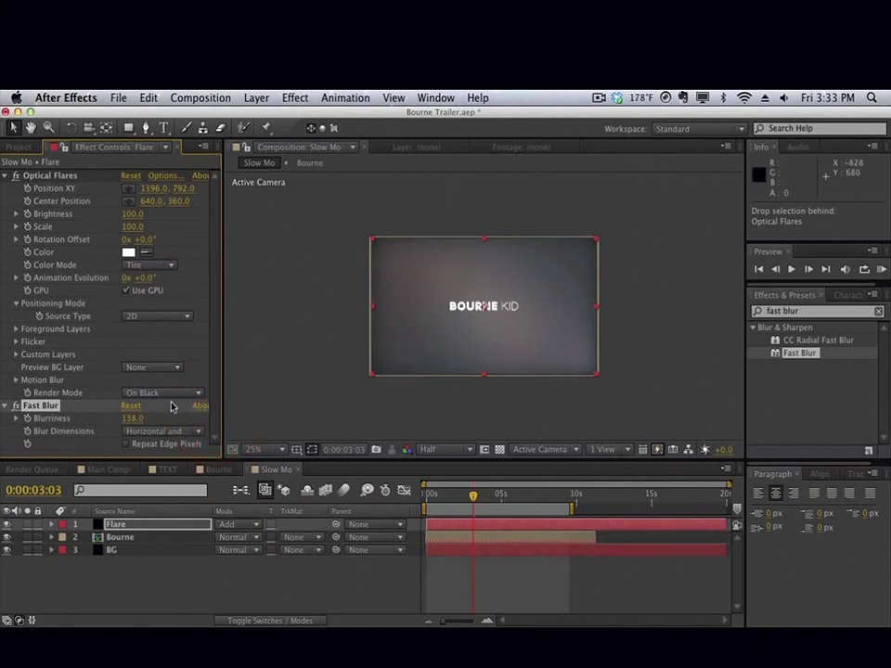
pyautogui.click(136, 445)
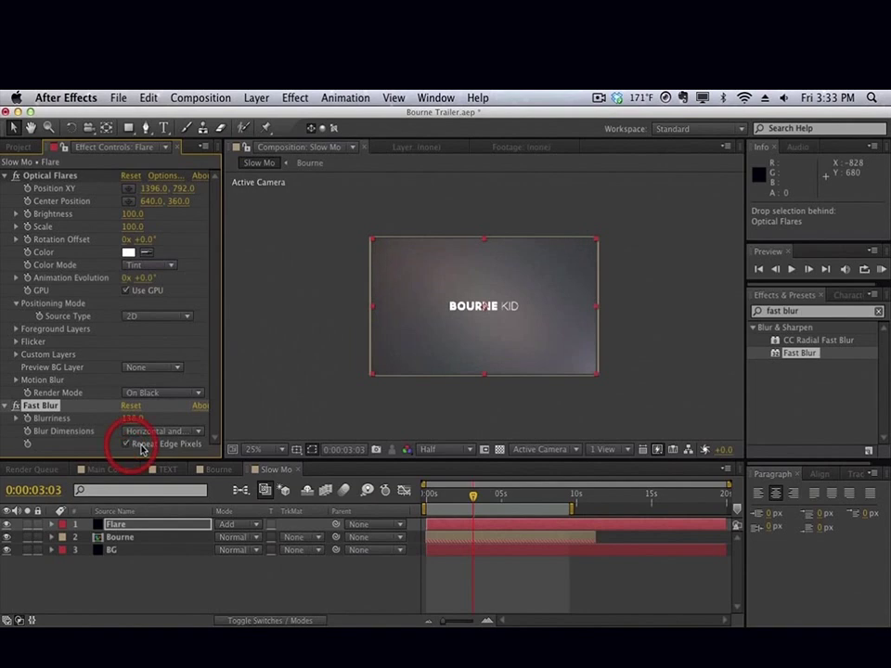
pyautogui.click(339, 266)
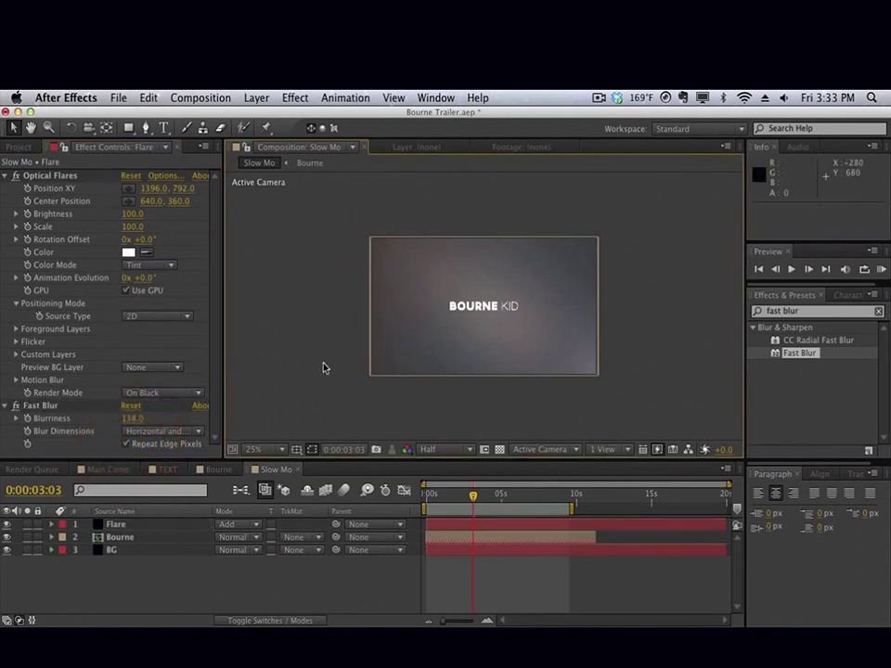
# Create a solid named Vignette and draw an ellipse mask around BOURNE KID.
pyautogui.press('super+y')
pyautogui.write('Vignette')
pyautogui.press('Return')
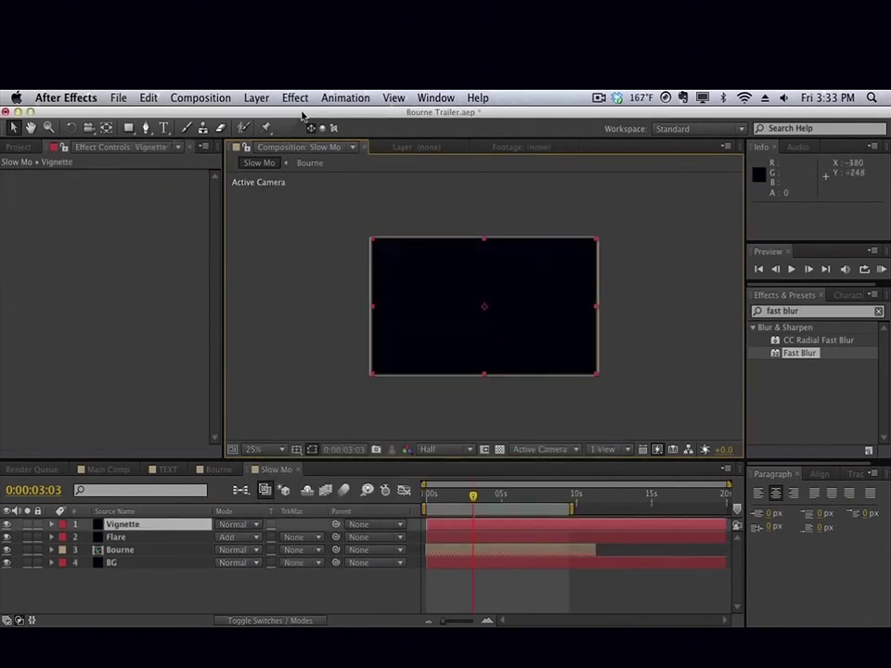
pyautogui.moveTo(129, 127); pyautogui.dragTo(176, 163)
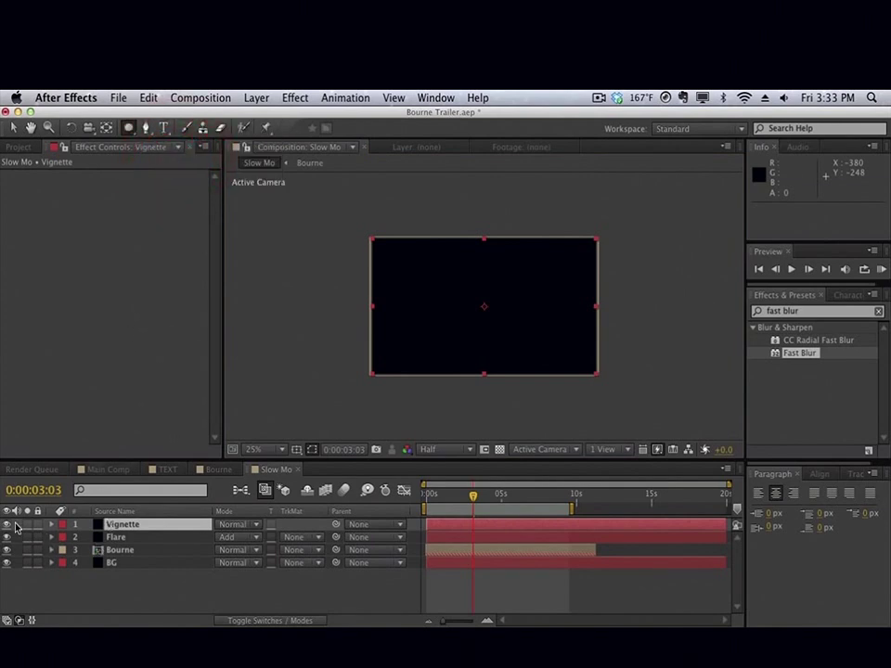
pyautogui.moveTo(408, 280)
pyautogui.mouseDown()
pyautogui.moveTo(529, 336)
pyautogui.moveTo(583, 338)
pyautogui.moveTo(557, 340)
pyautogui.mouseUp()
# Set the mask to Subtract with about 321 px feather and 211 px expansion.
pyautogui.click(243, 551)
pyautogui.click(246, 555)
pyautogui.press('f')
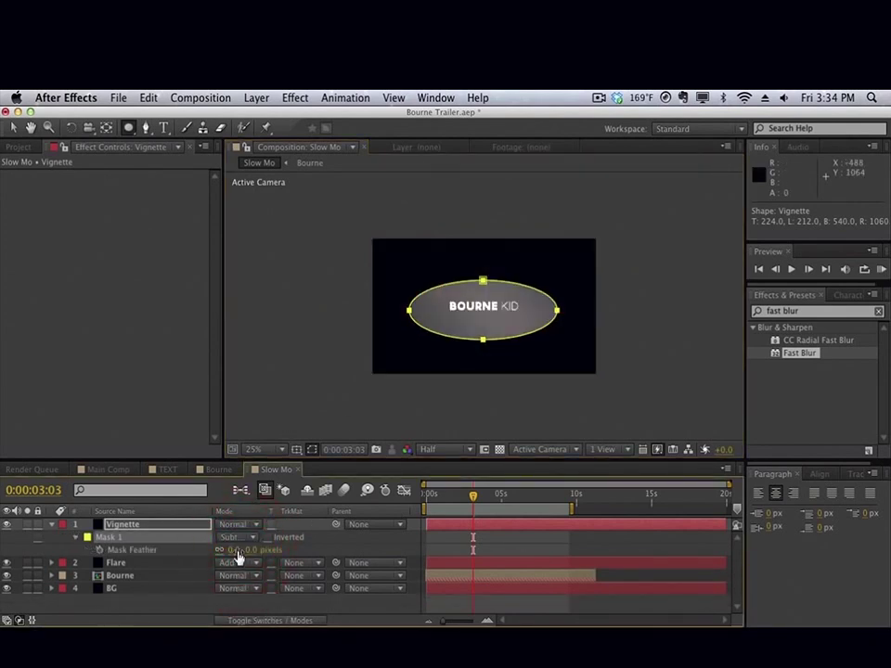
pyautogui.moveTo(238, 553); pyautogui.dragTo(447, 538)
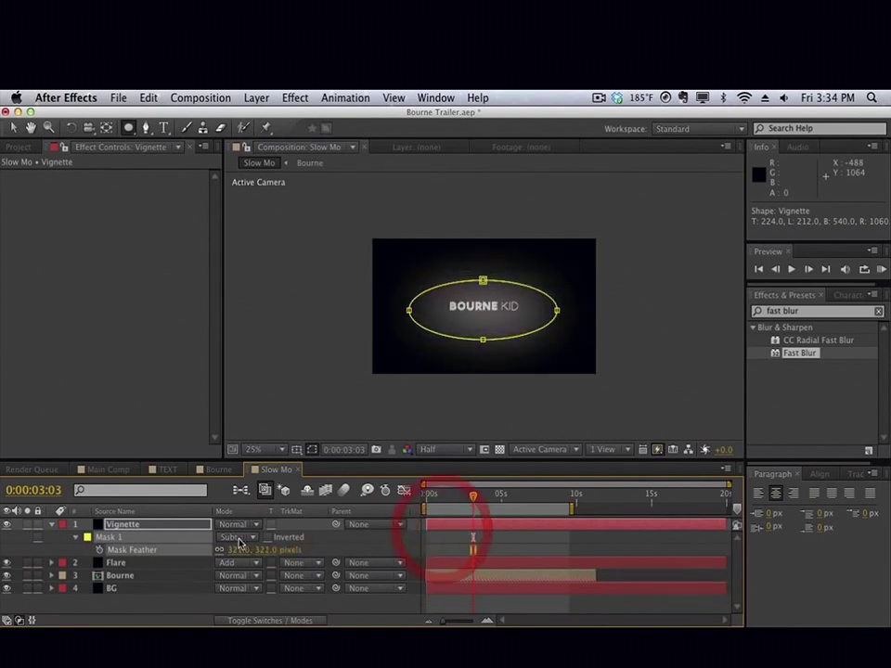
pyautogui.press('m')
pyautogui.press('m')
pyautogui.moveTo(223, 589); pyautogui.dragTo(366, 569)
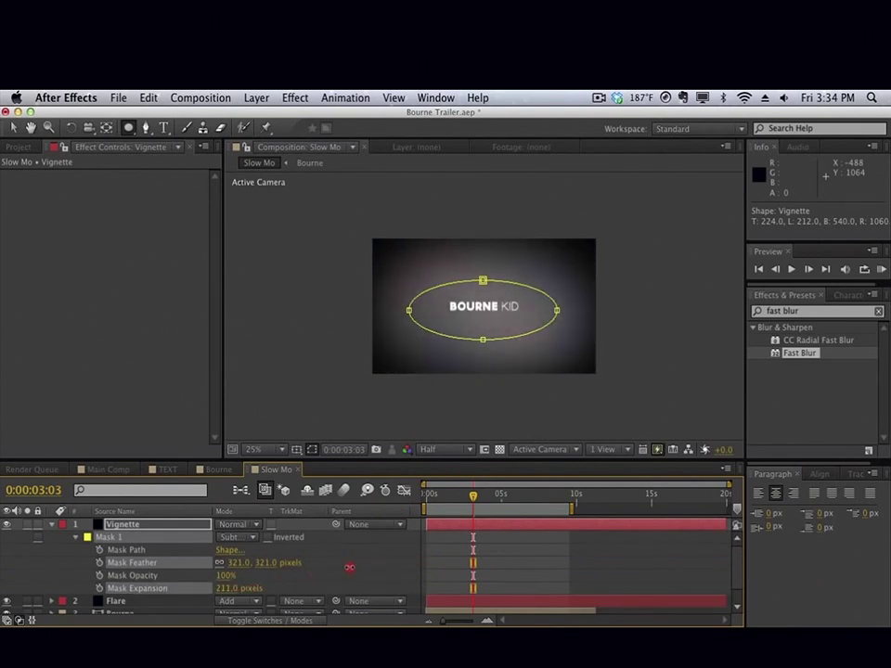
# Lower the Vignette layer's opacity to 36%.
pyautogui.press('t')
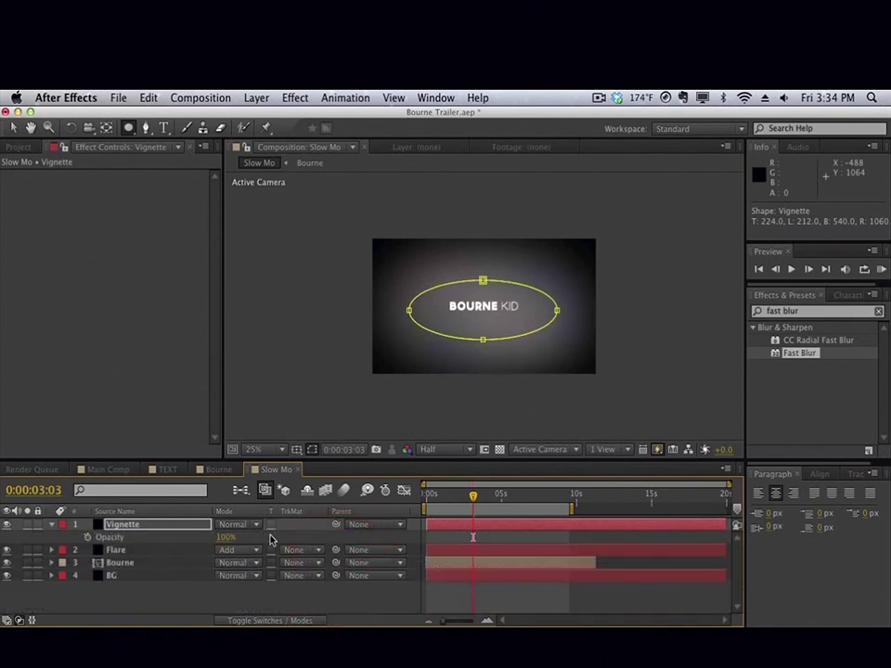
pyautogui.moveTo(225, 537); pyautogui.dragTo(181, 538)
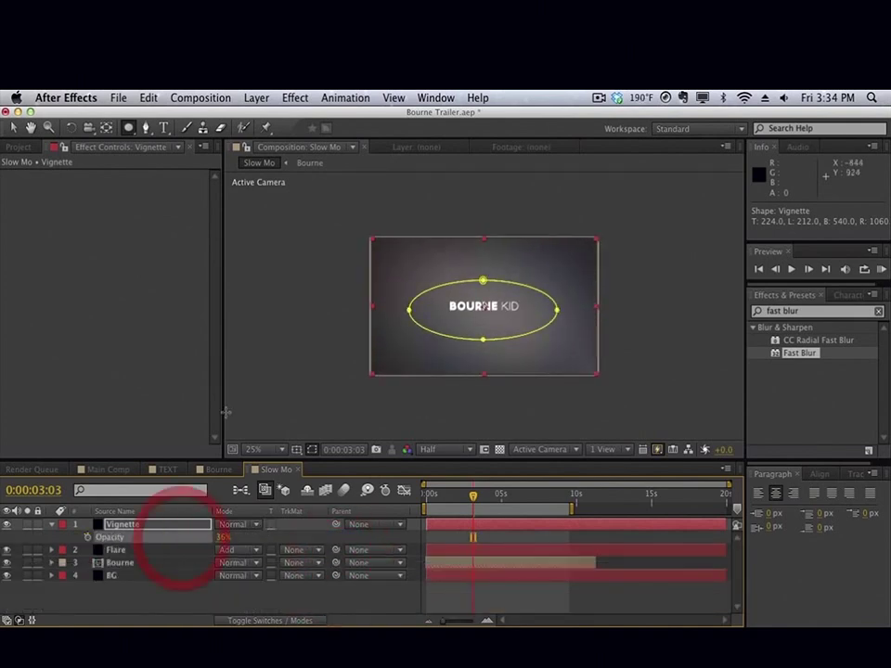
pyautogui.click(310, 370)
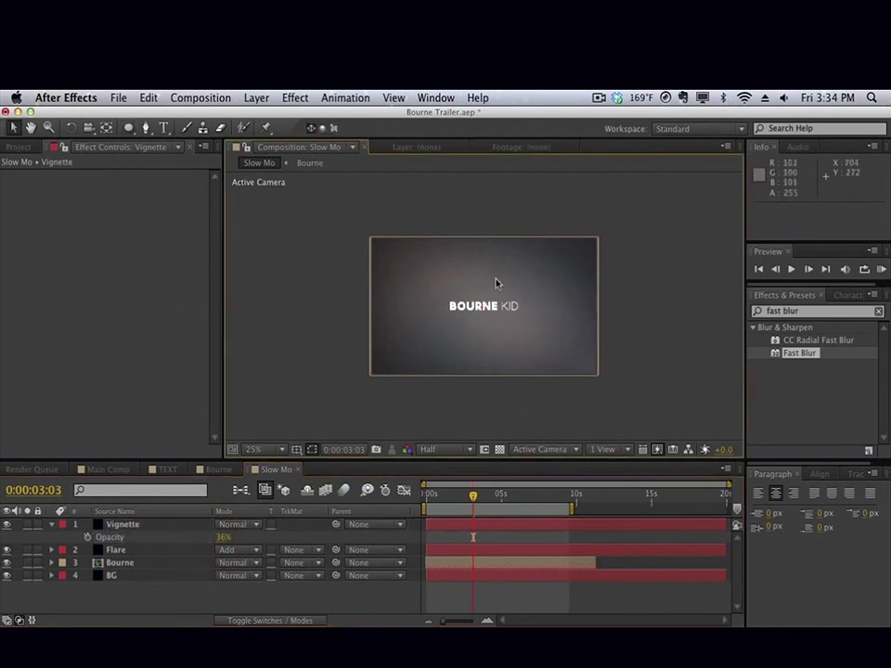
pyautogui.press('.')
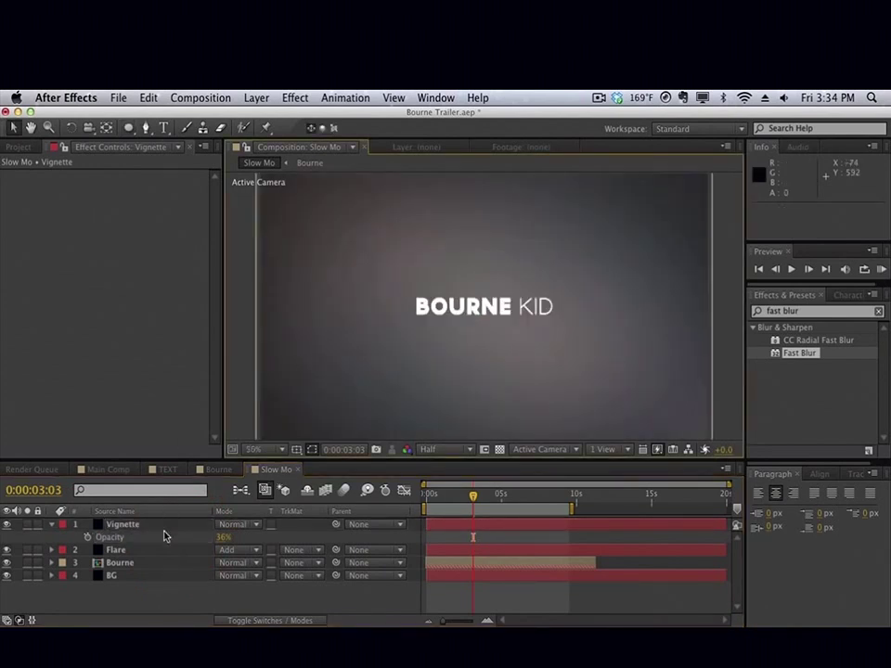
# Create a new adjustment layer and rename it CC.
pyautogui.click(256, 98)
pyautogui.moveTo(385, 119)
pyautogui.click(492, 206)
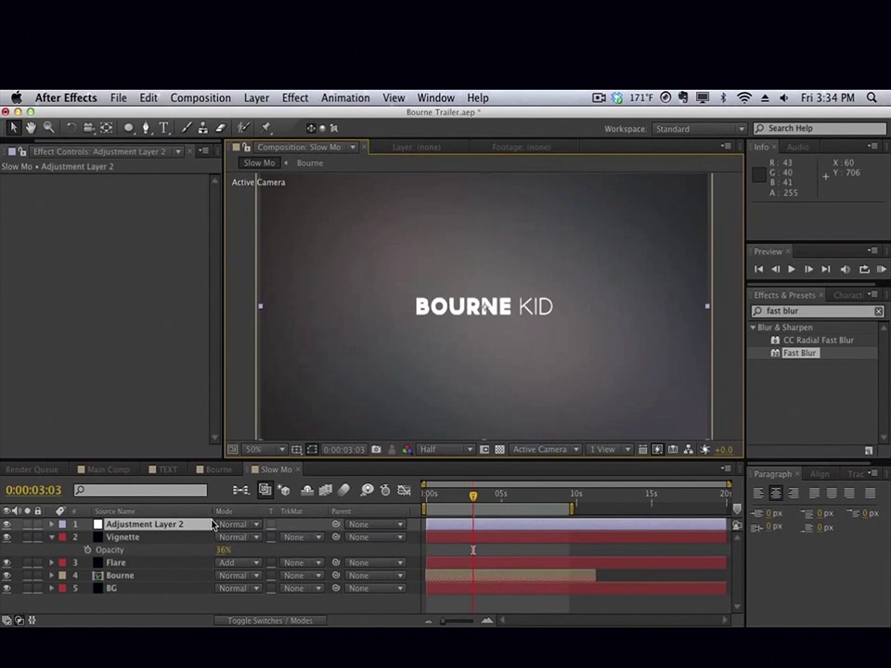
pyautogui.click(203, 527)
pyautogui.press('Return')
pyautogui.write('CC')
pyautogui.press('Return')
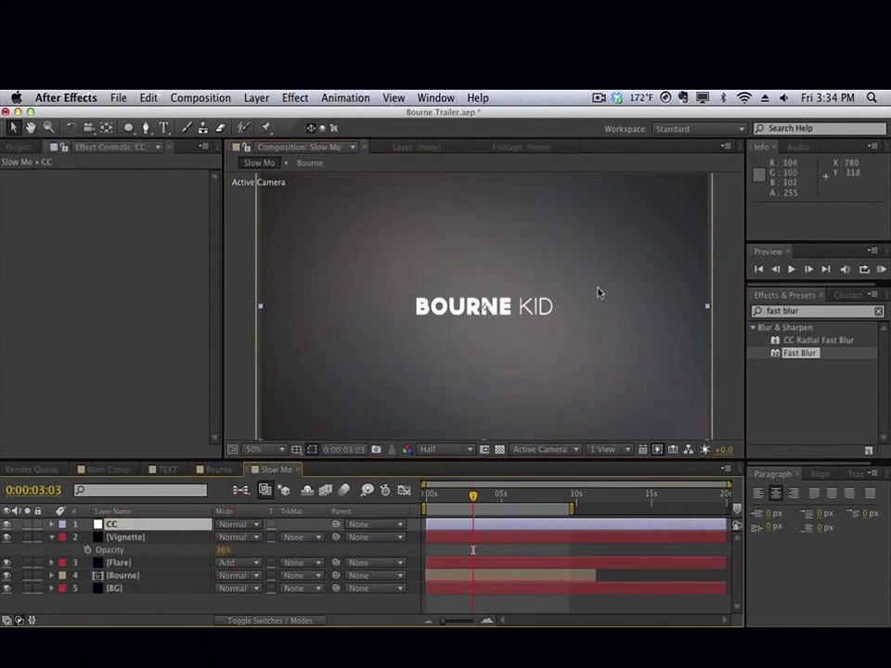
# Apply Curves to CC and shape an RGB S-curve for more contrast.
pyautogui.click(807, 311)
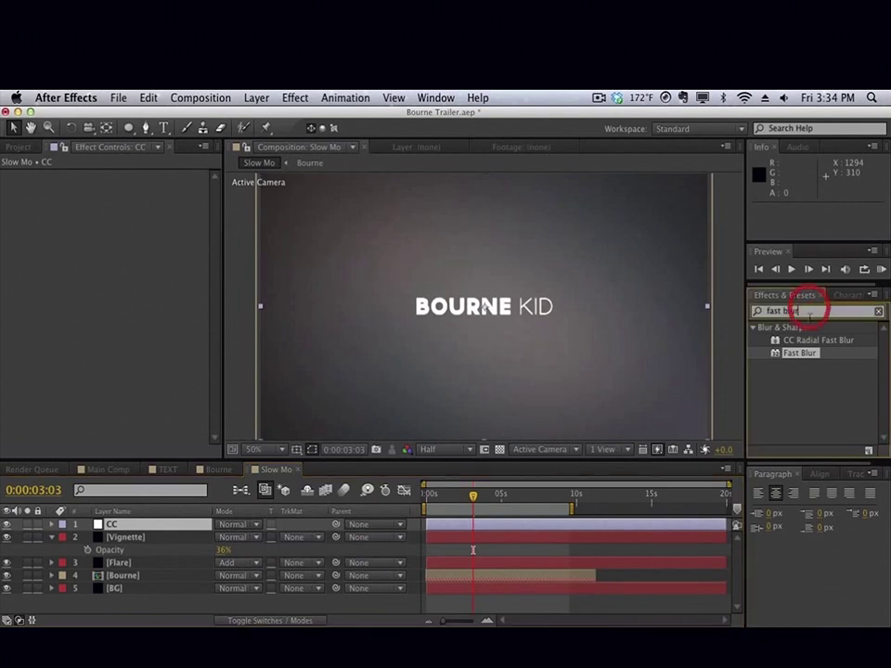
pyautogui.write('curves')
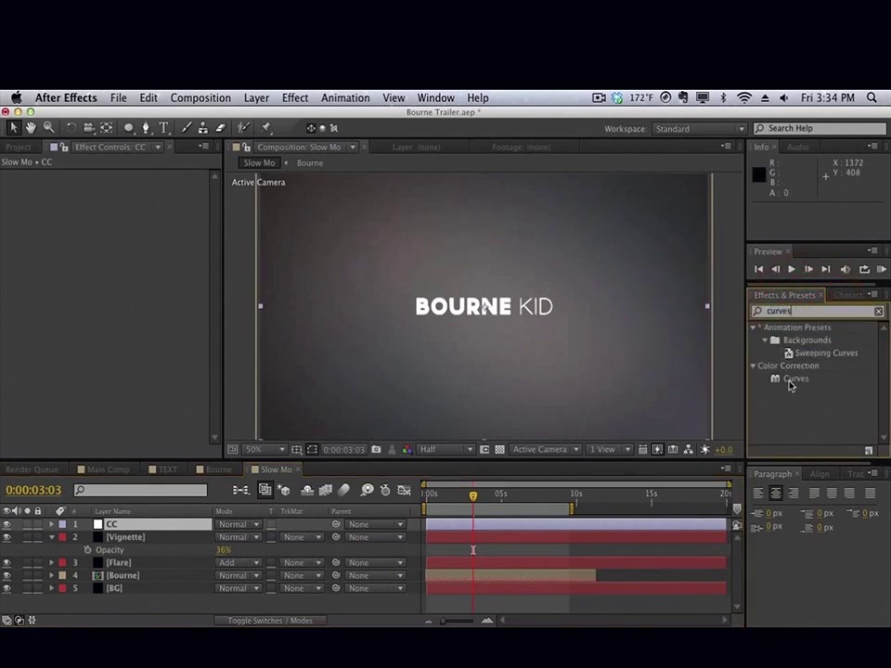
pyautogui.moveTo(789, 380); pyautogui.dragTo(143, 523)
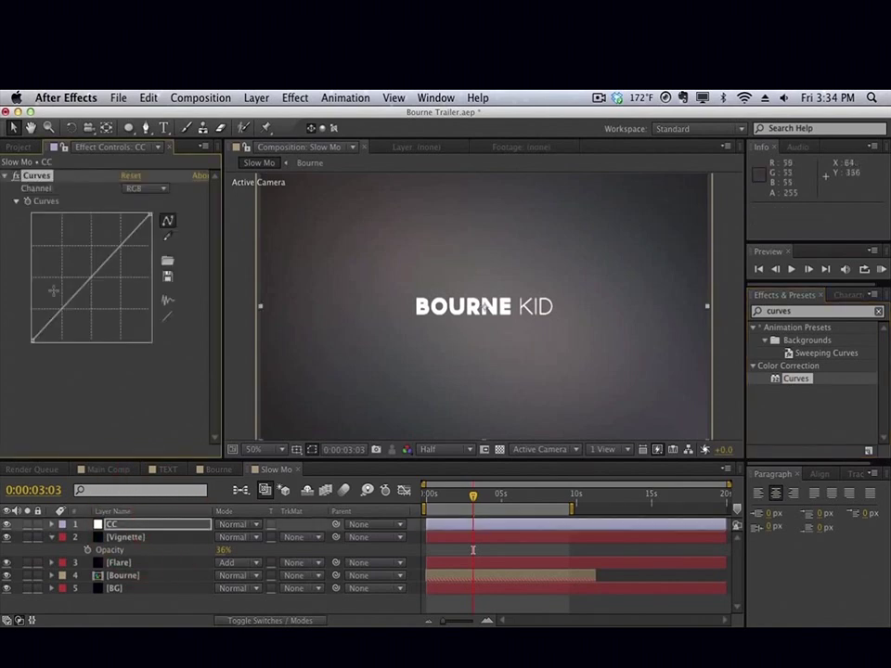
pyautogui.moveTo(64, 307); pyautogui.dragTo(66, 312)
pyautogui.moveTo(115, 253); pyautogui.dragTo(117, 230)
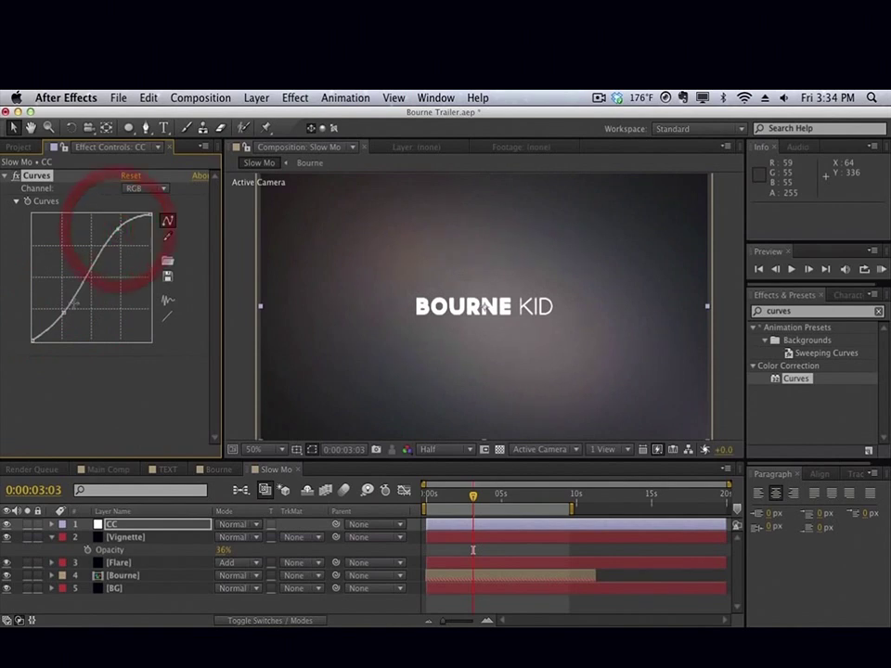
pyautogui.moveTo(64, 307); pyautogui.dragTo(64, 312)
# Raise the Red curve and lift the Blue channel's shadows for a warm tint.
pyautogui.click(147, 189)
pyautogui.click(141, 208)
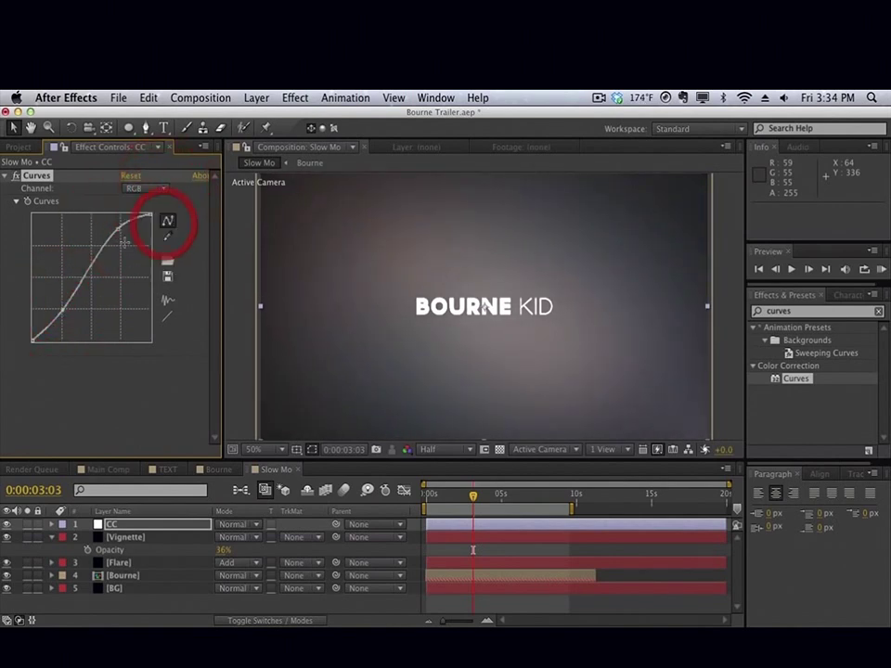
pyautogui.moveTo(114, 253); pyautogui.dragTo(115, 243)
pyautogui.click(67, 304)
pyautogui.click(147, 189)
pyautogui.click(144, 247)
pyautogui.click(32, 335)
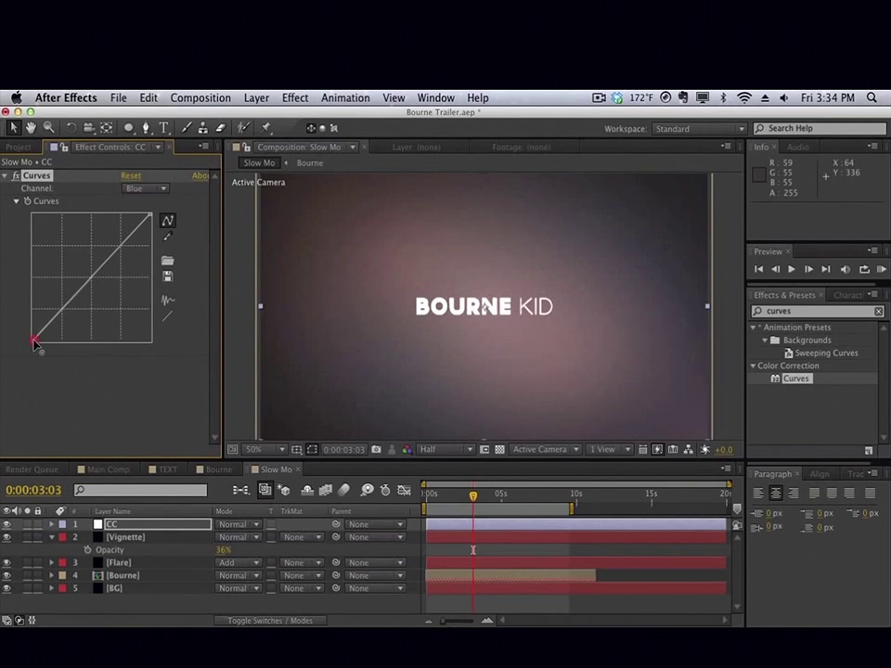
pyautogui.moveTo(31, 334); pyautogui.dragTo(58, 316)
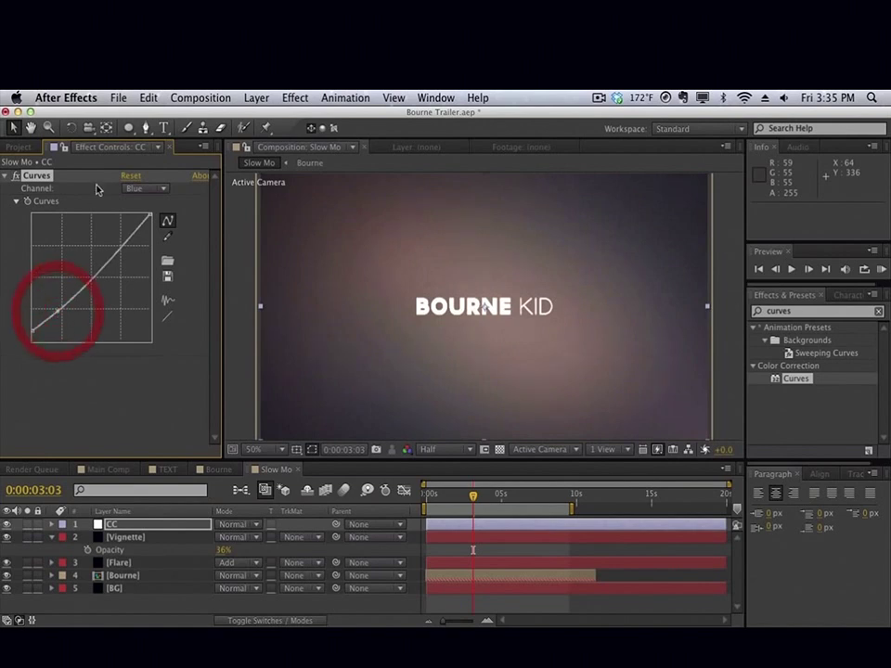
# Add two points on the Green channel curve.
pyautogui.click(146, 189)
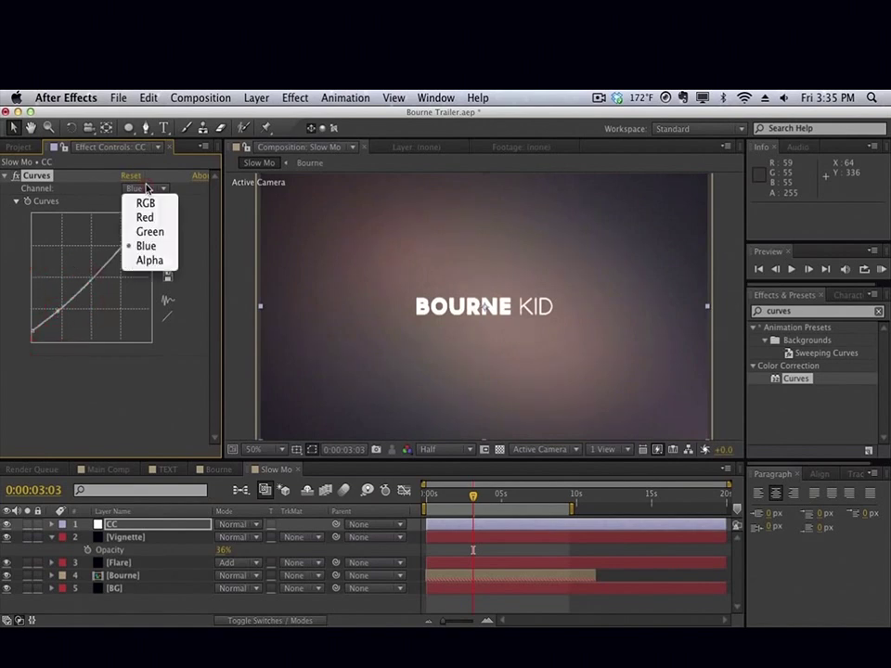
pyautogui.click(149, 232)
pyautogui.click(102, 267)
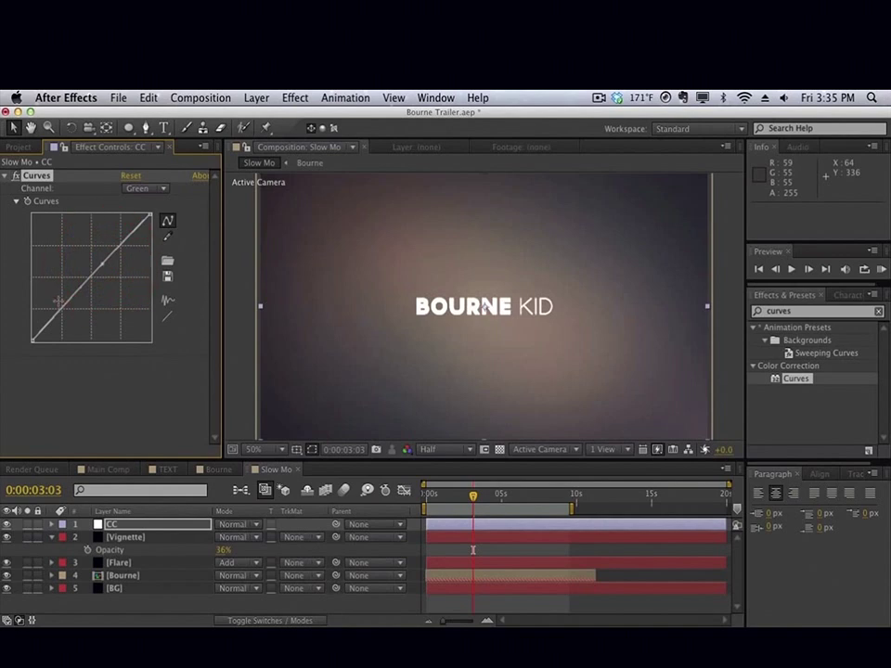
pyautogui.click(62, 311)
pyautogui.scroll(-2, 412, 331)
pyautogui.scroll(2, 409, 315)
pyautogui.click(264, 449)
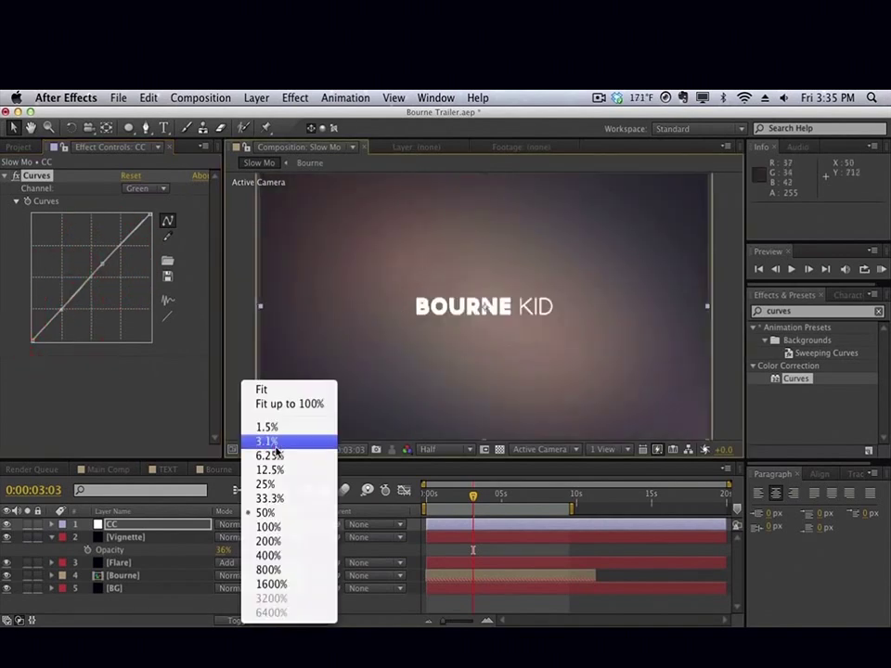
# Fit the composition in the viewer, compare the grade with Curves off and on, then deselect the layer.
pyautogui.click(267, 390)
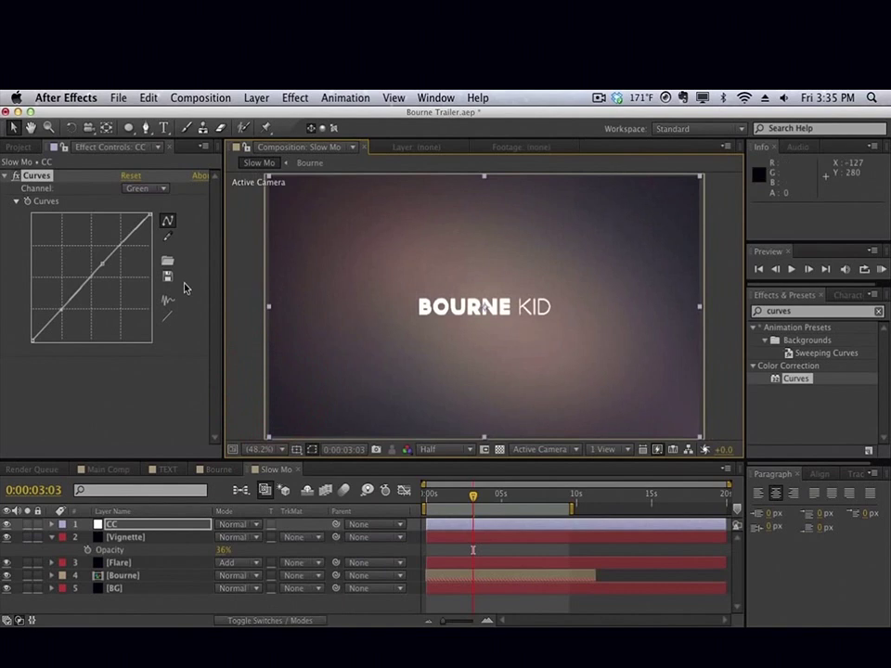
pyautogui.click(17, 176)
pyautogui.click(17, 176)
pyautogui.click(17, 177)
pyautogui.click(17, 176)
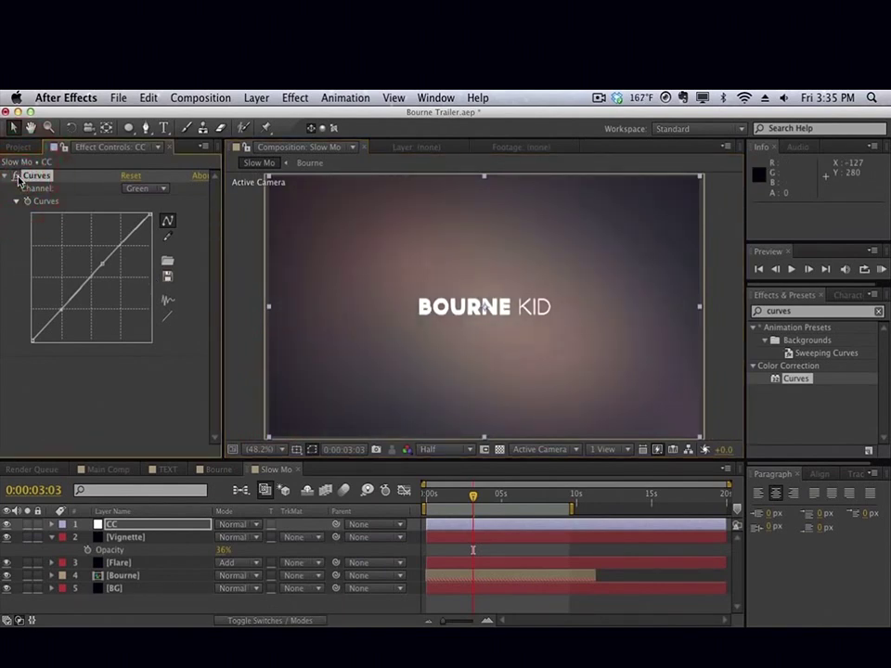
pyautogui.click(17, 176)
pyautogui.click(17, 177)
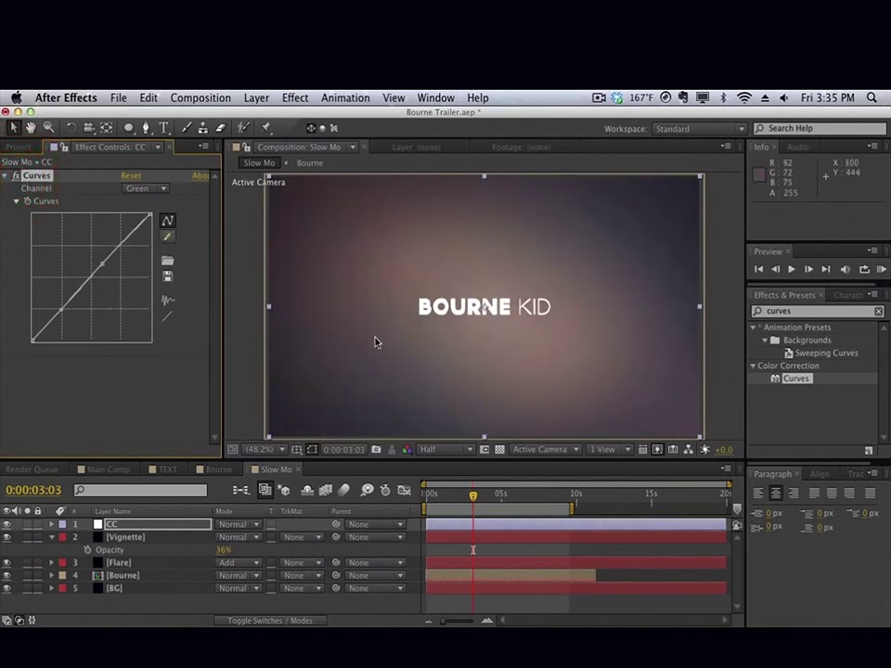
pyautogui.click(239, 306)
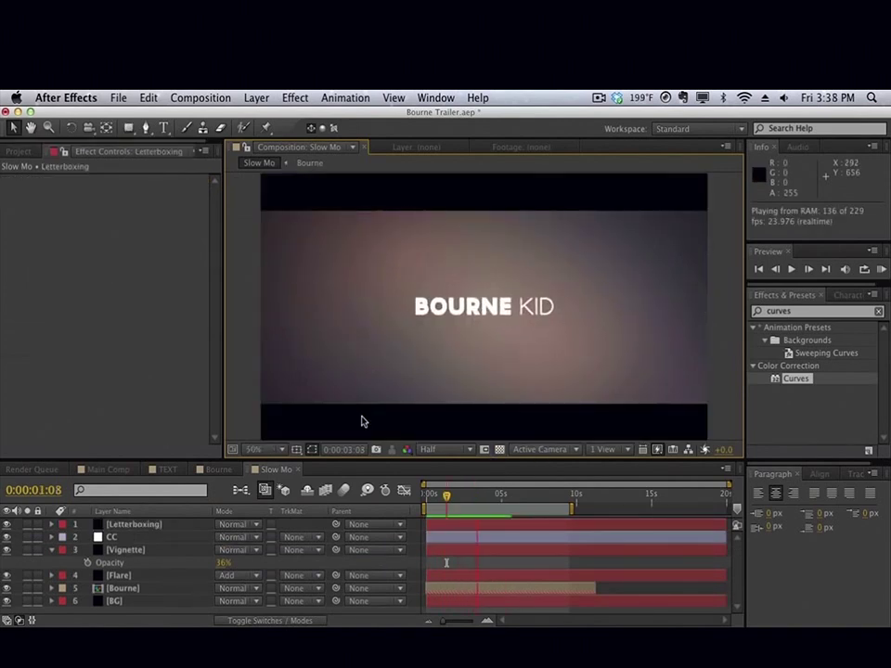
# Stop the RAM preview at 0:00:01:08 as the BOURNE KID title shatters.
pyautogui.click(362, 421)
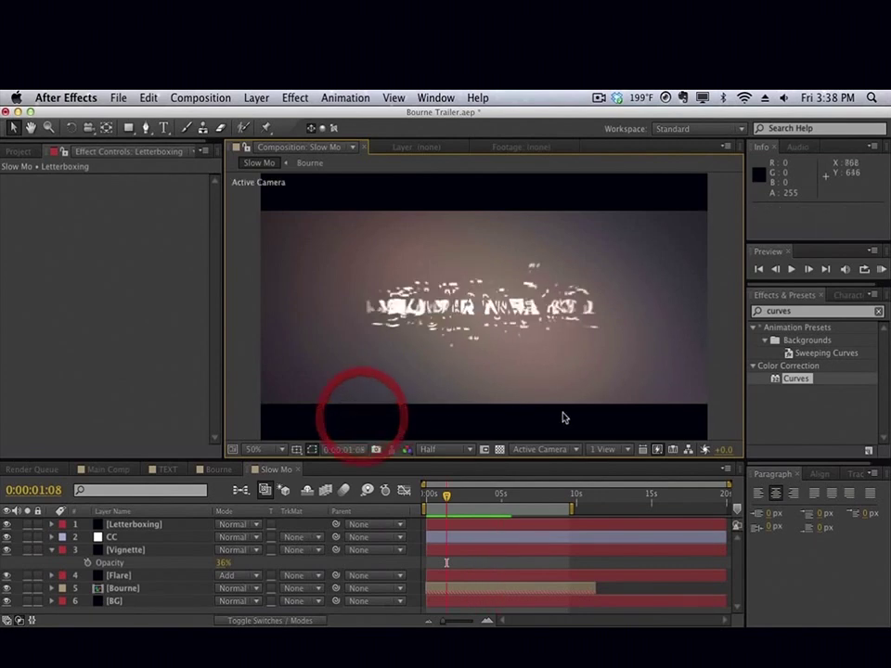